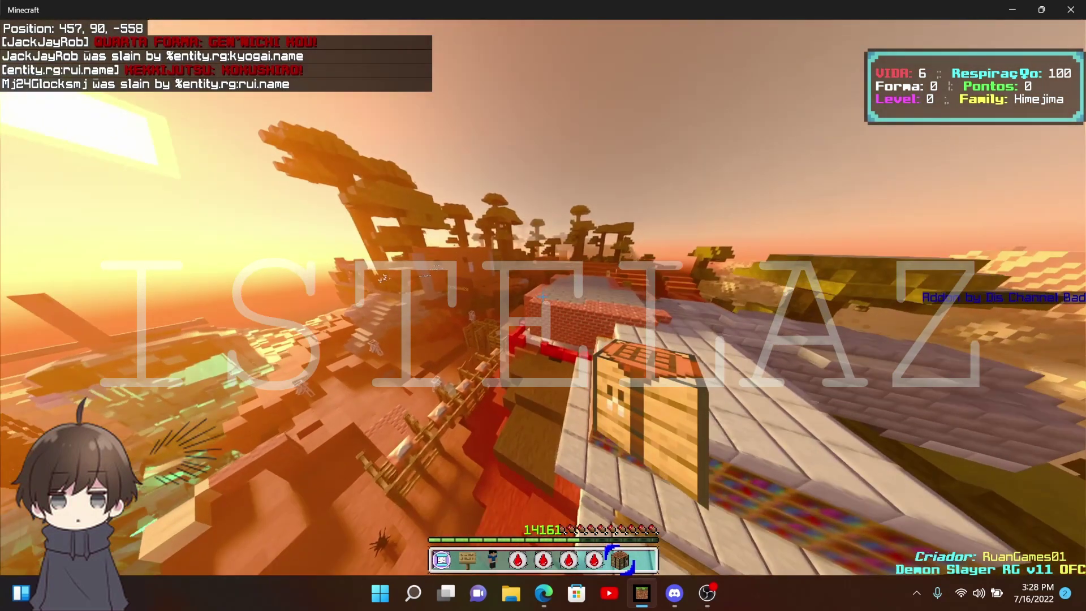
Discard the three red item stacks from the hotbar through the creative inventory
key("e")
double_click(589, 414)
left_click(558, 360)
left_click(520, 415)
left_click(542, 348)
left_click(476, 414)
left_click(493, 355)
key("Escape")
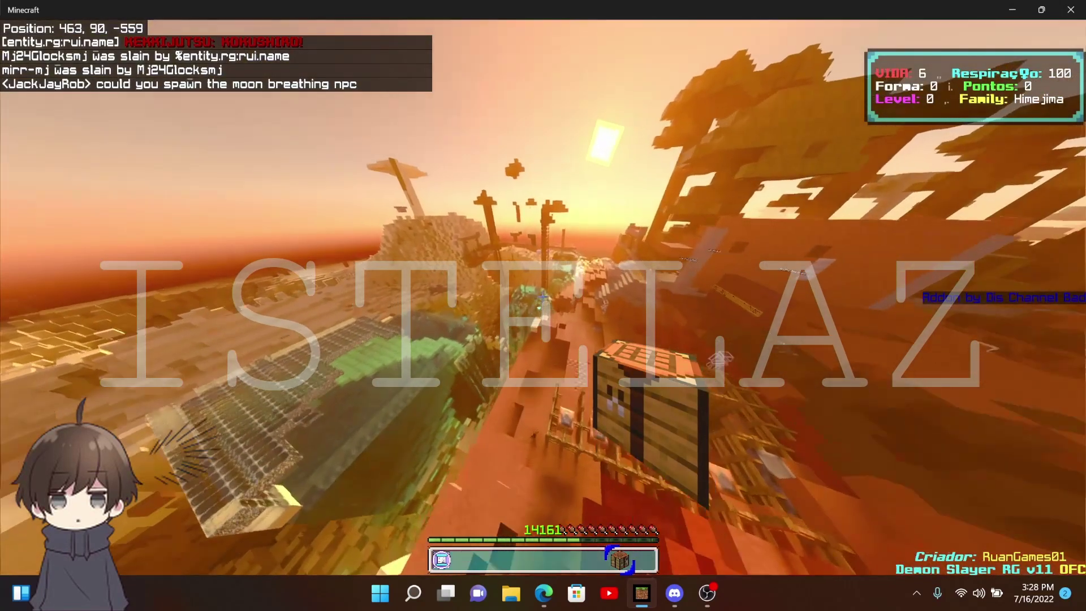
Fly down to the other player on the spawn platform and check the inventory
key("w")
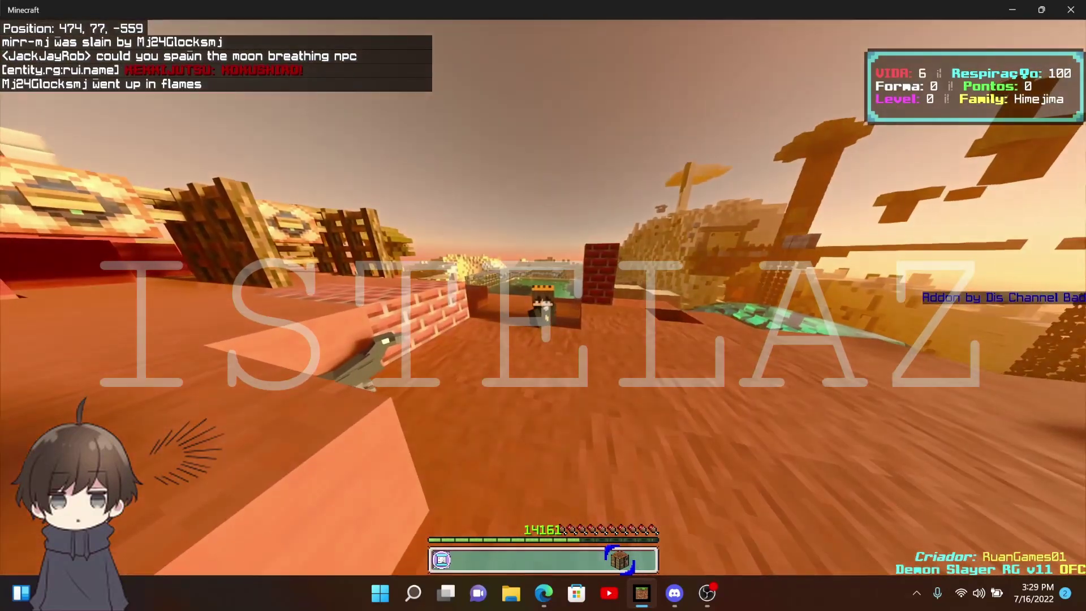
key("w")
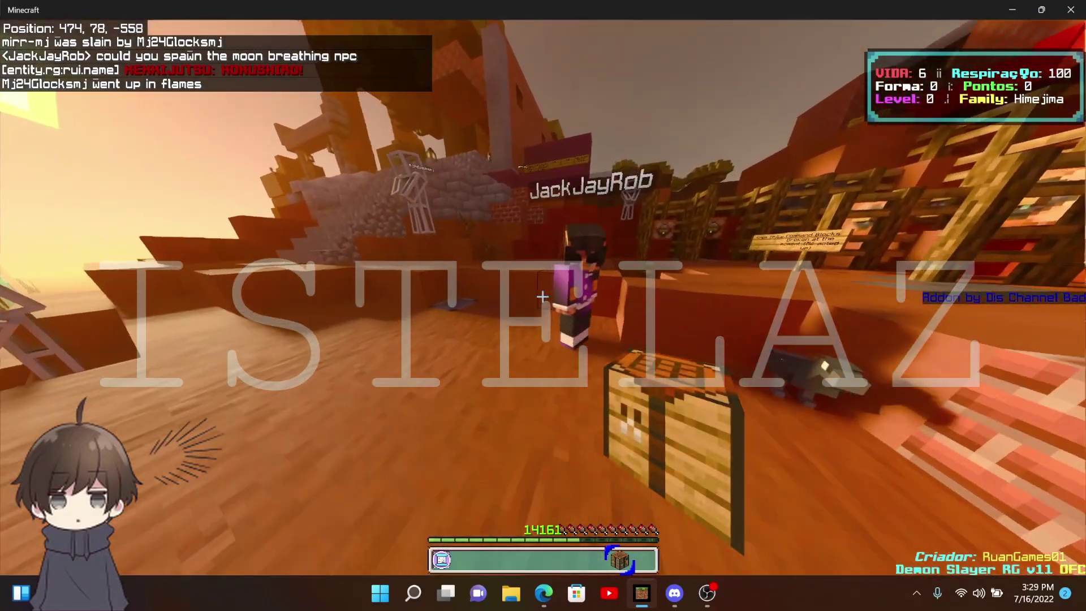
key("e")
key("e")
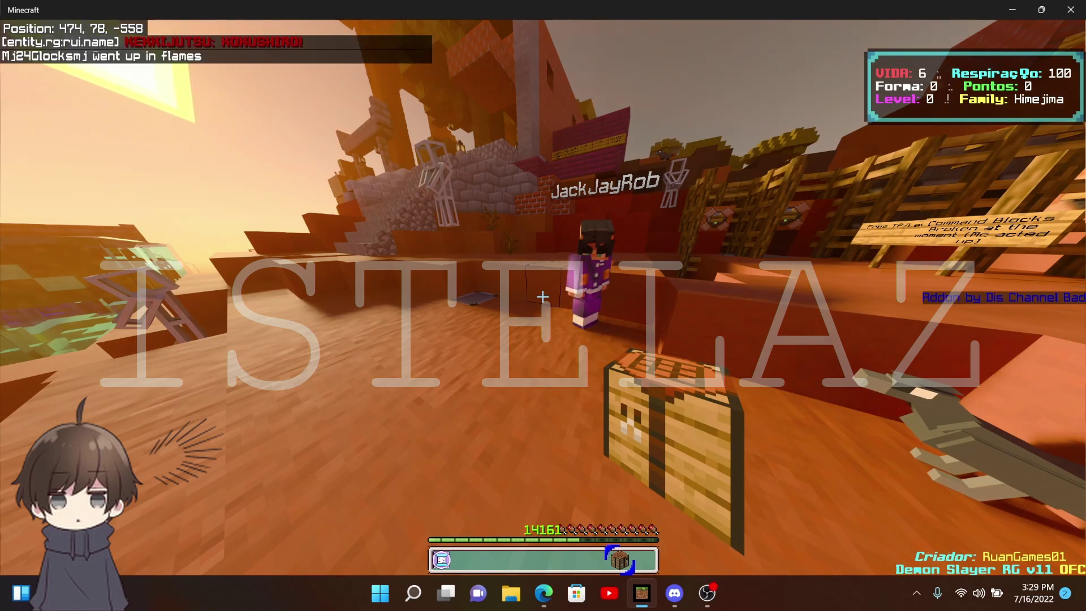
key("e")
key("Escape")
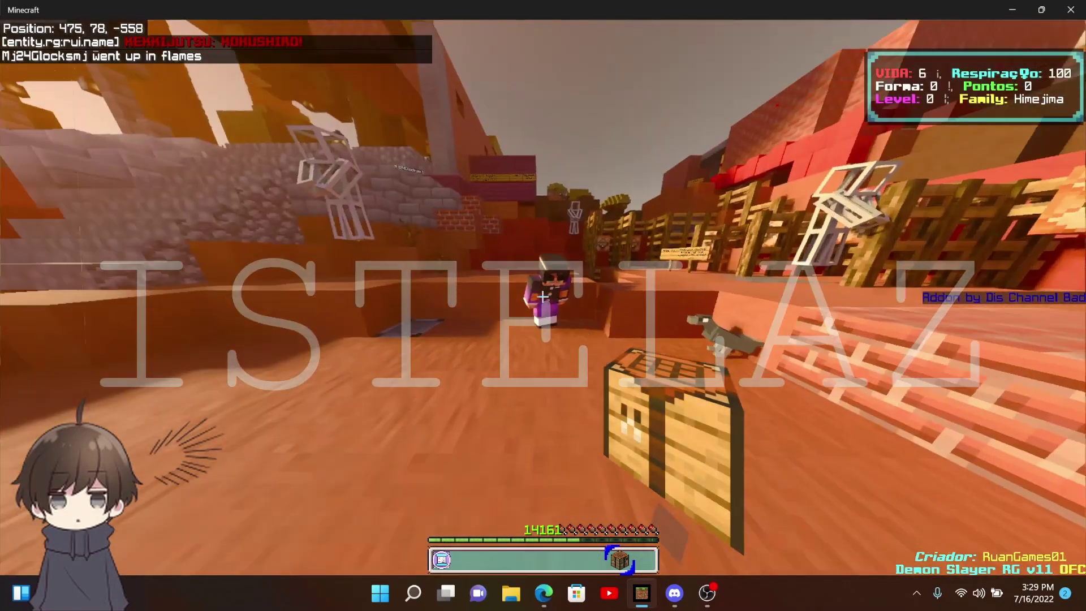
key("e")
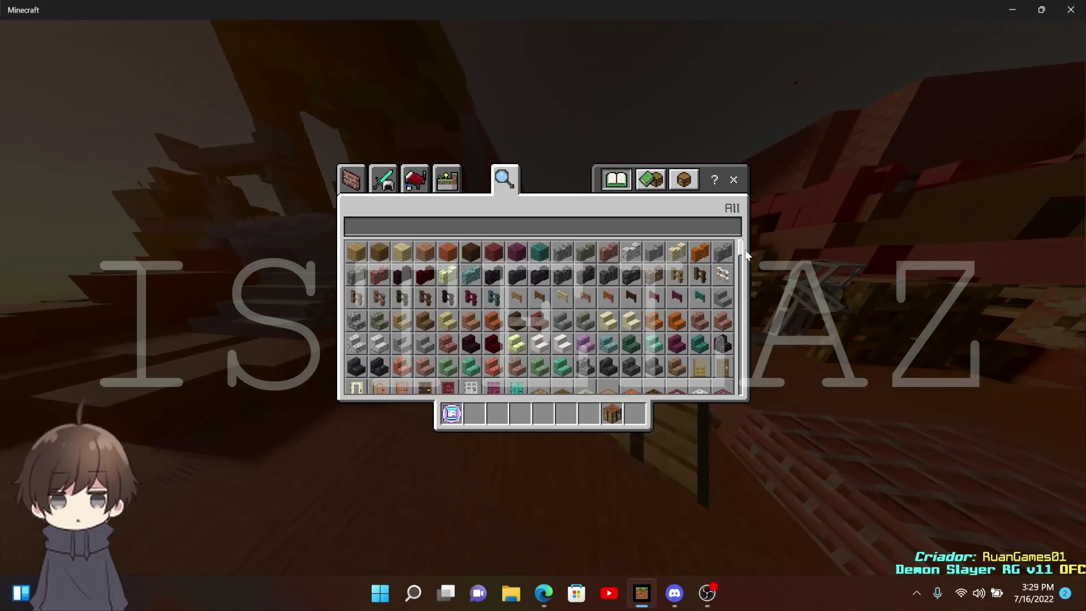
left_click_drag(742, 255, 723, 485)
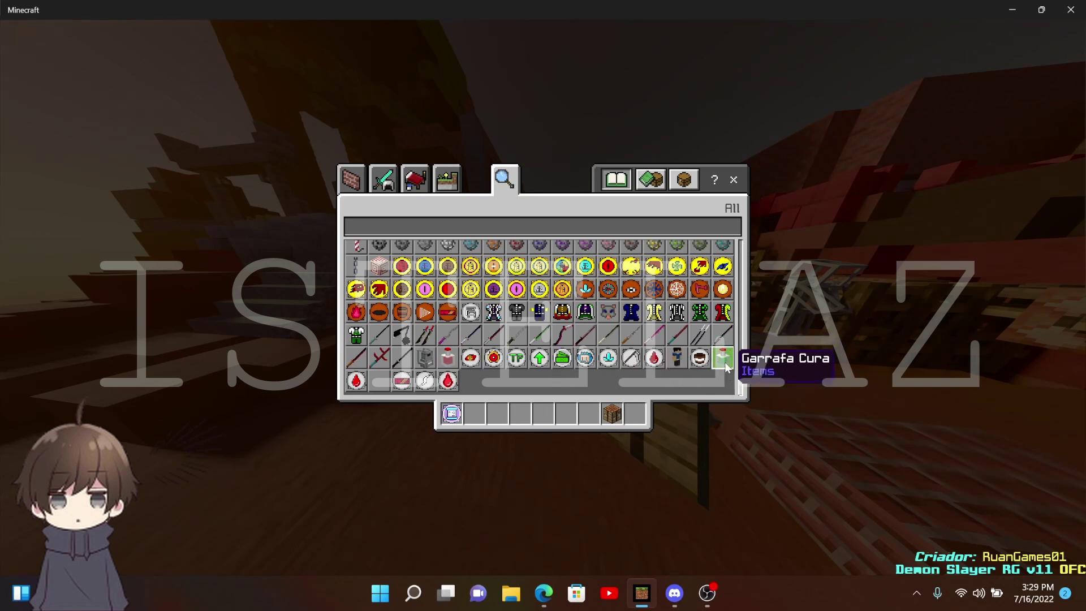
key("Escape")
Fly through the brick shop room and across the island to the purple structure block
left_click_drag(543, 297, 594, 297)
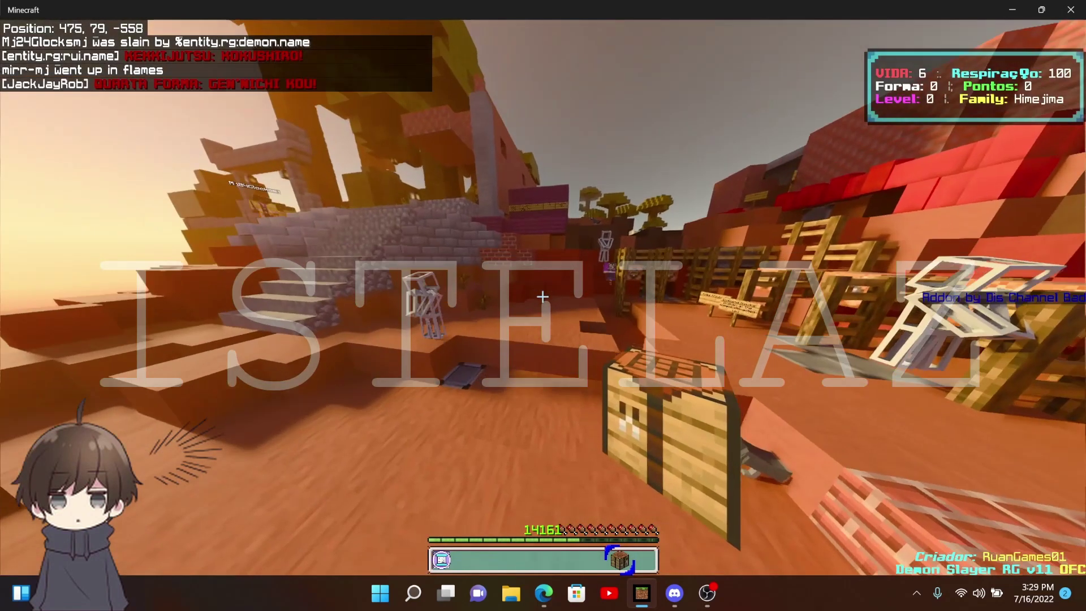
scroll(543, 298, "up", 2)
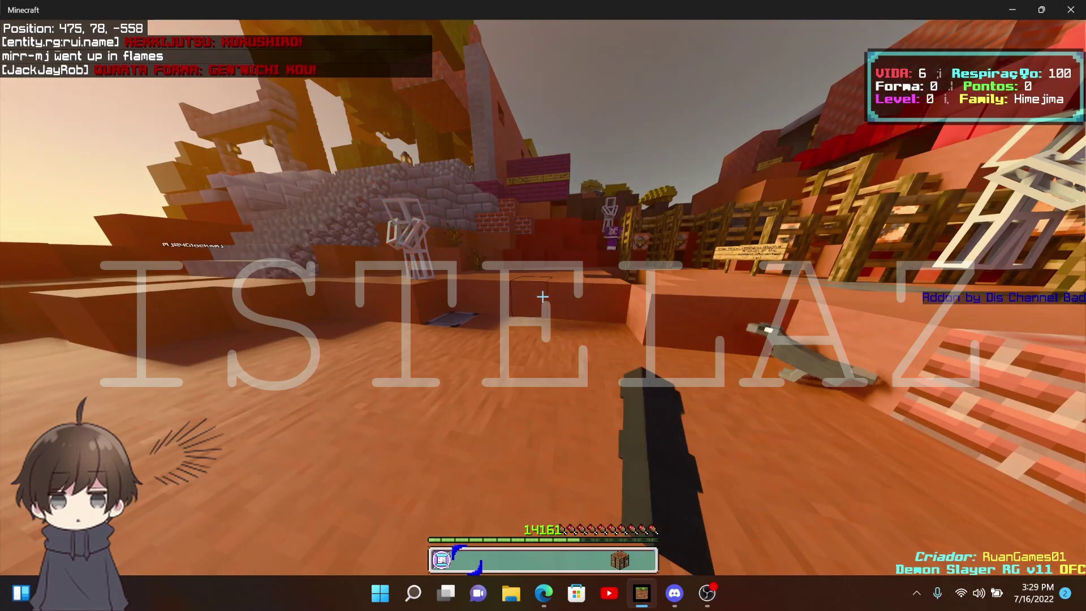
left_click_drag(544, 297, 594, 297)
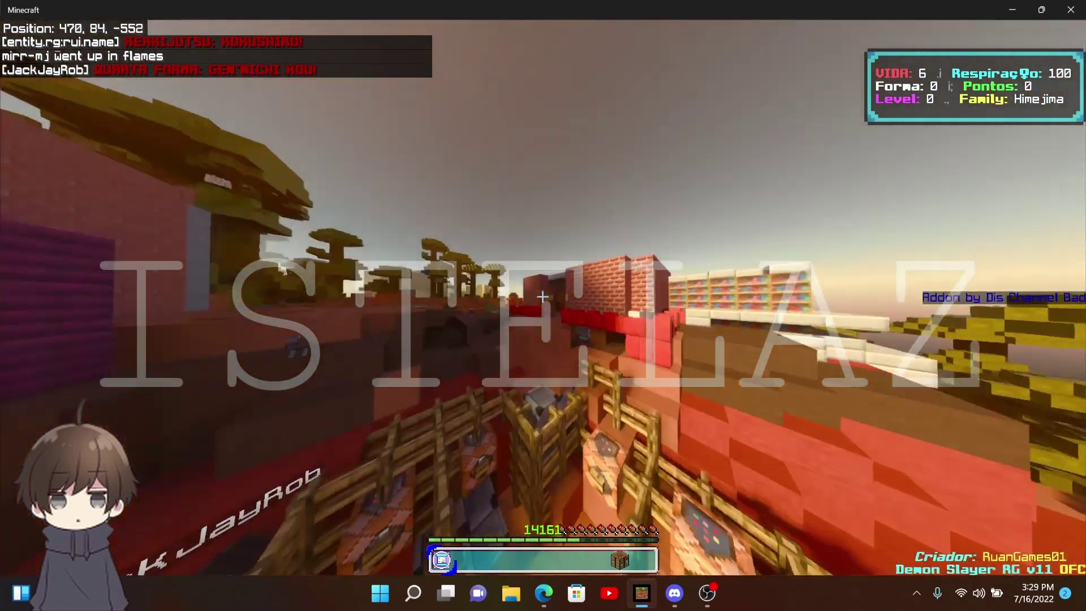
key("w")
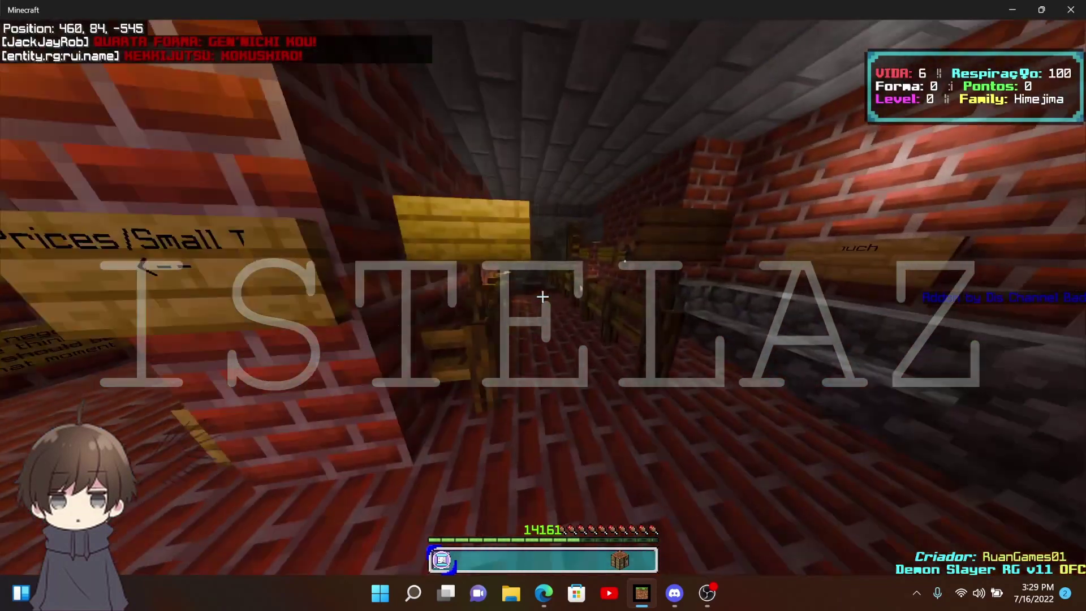
key("w")
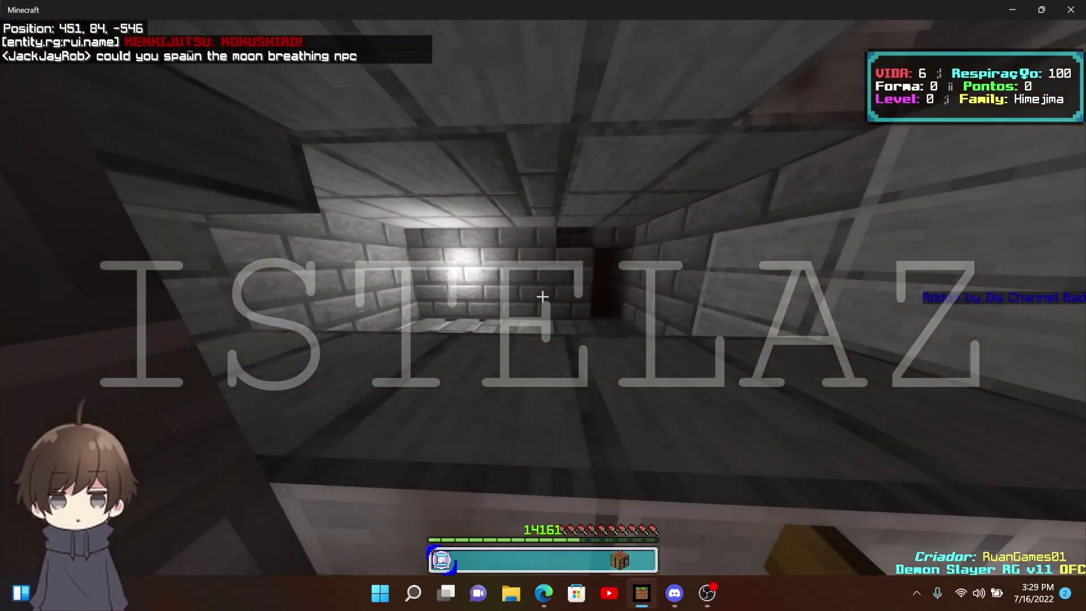
key("w")
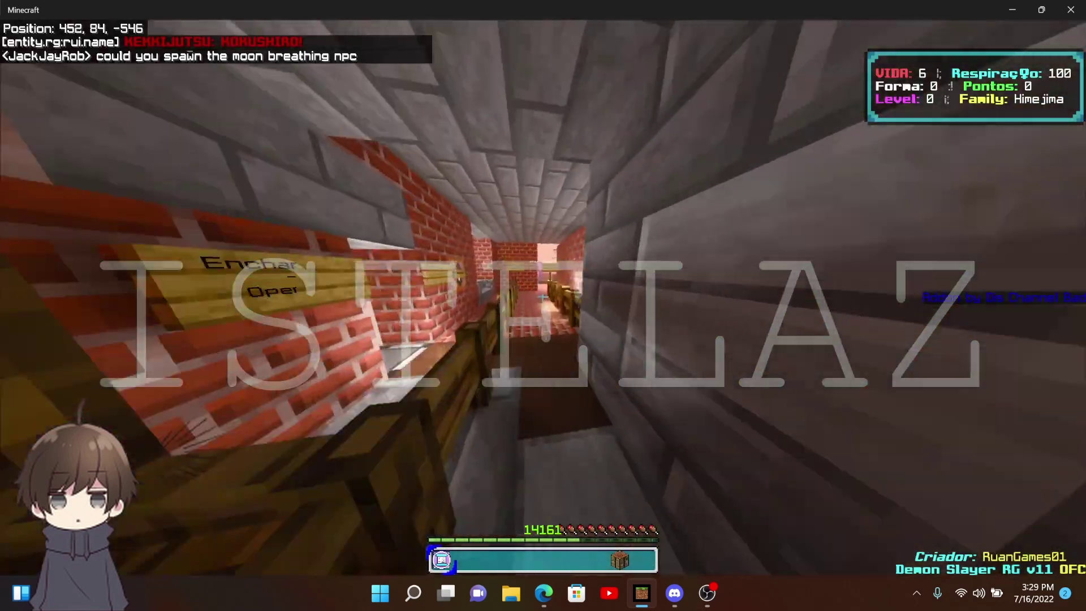
key("w")
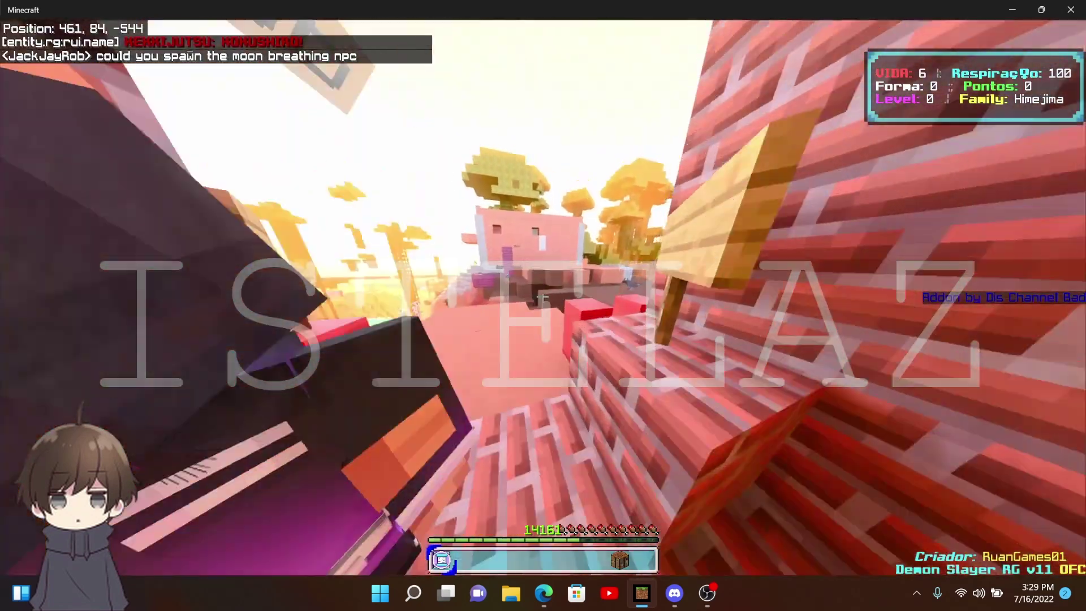
key("w")
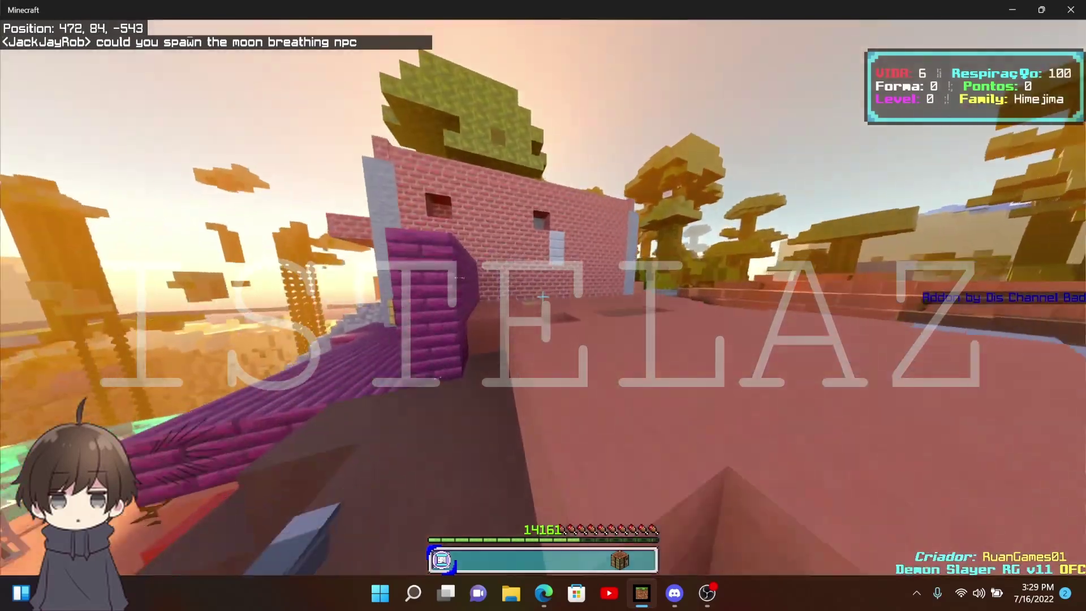
key("w")
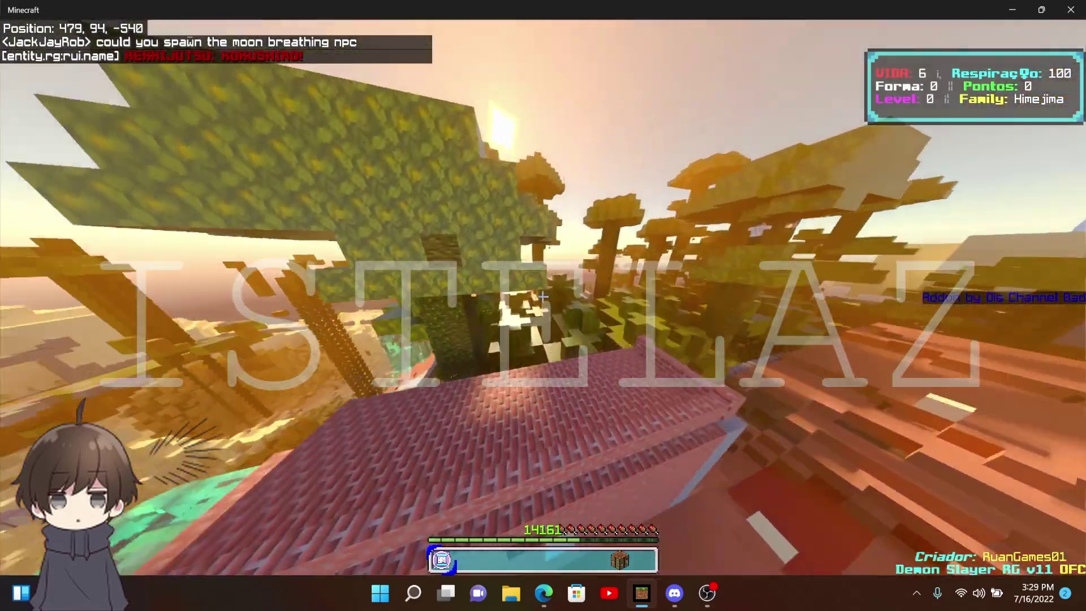
key("w")
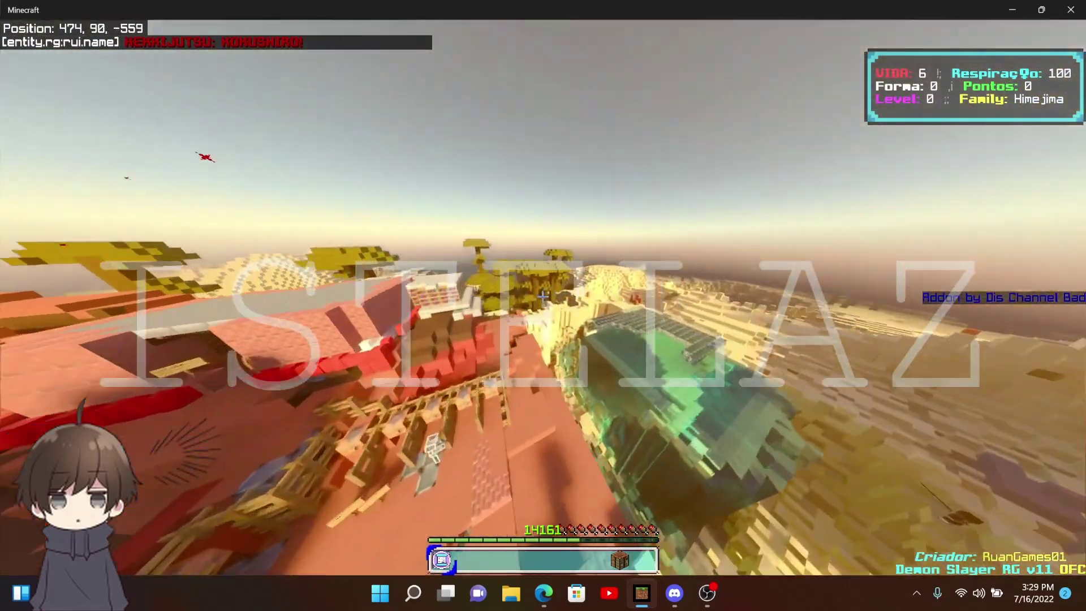
key("w")
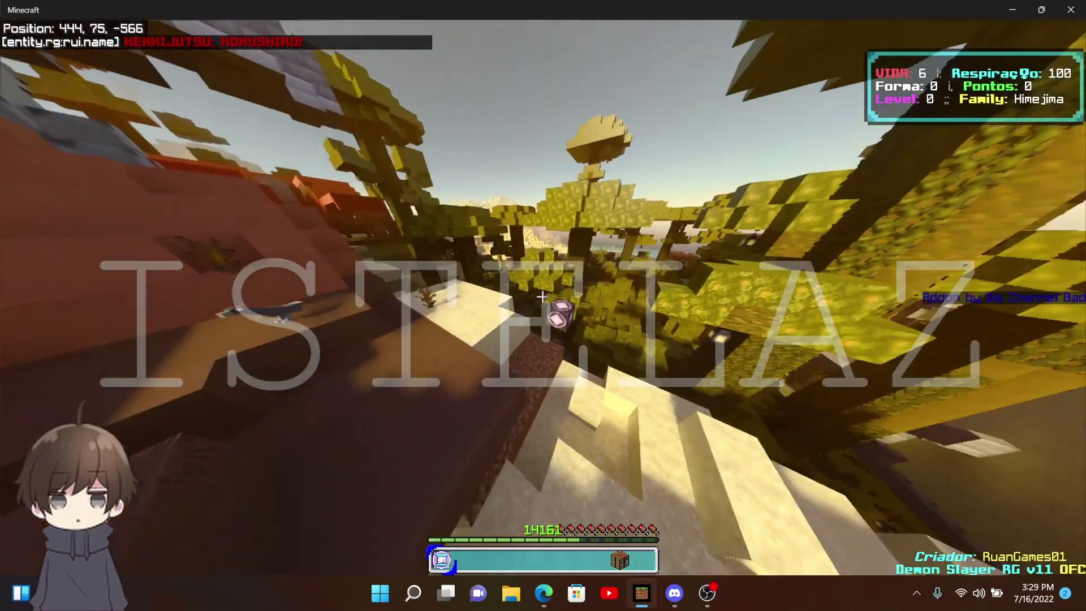
key("w")
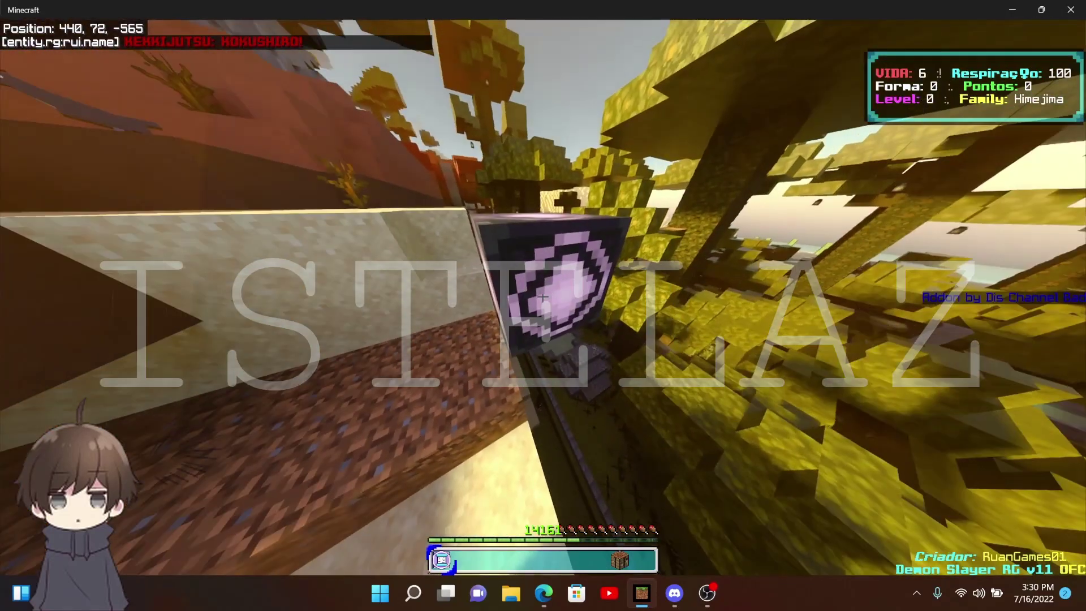
Load the mystructure:DS SPAWN structure and fly back onto the brick building roof
right_click(543, 305)
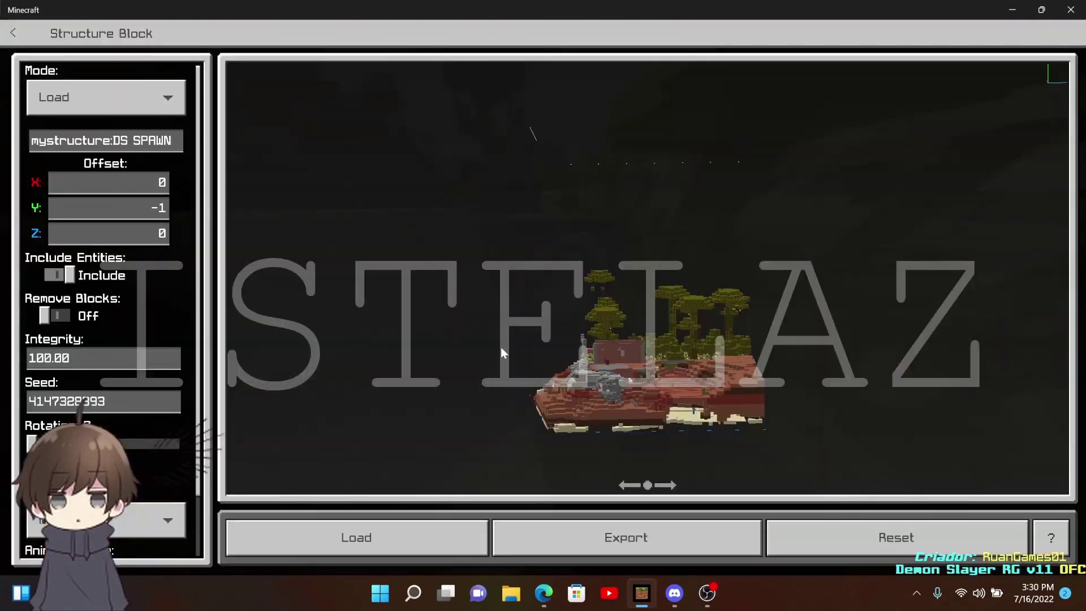
left_click(354, 540)
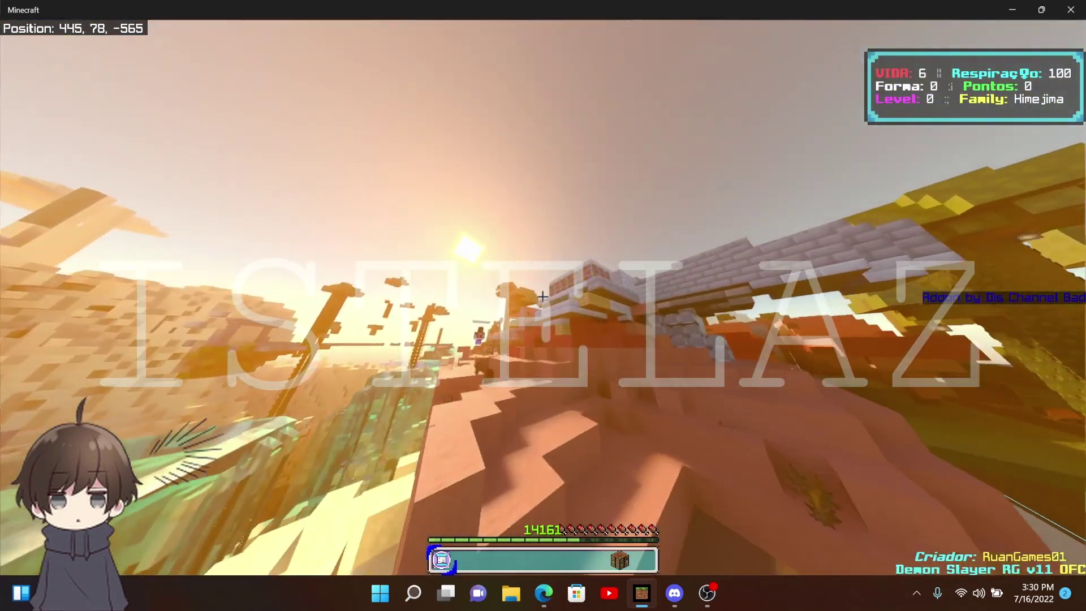
key("w")
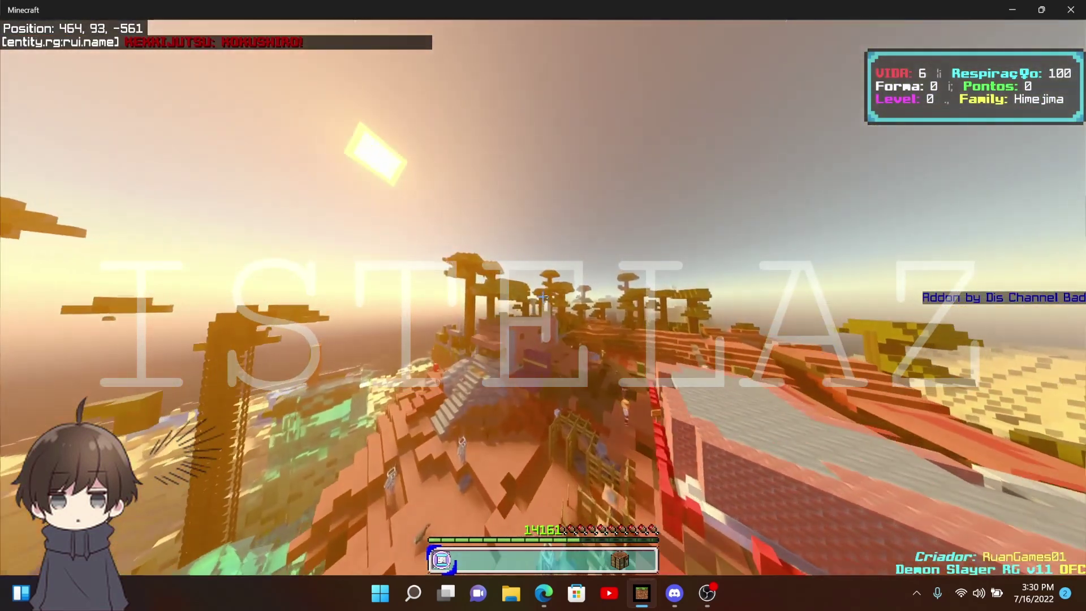
key("w")
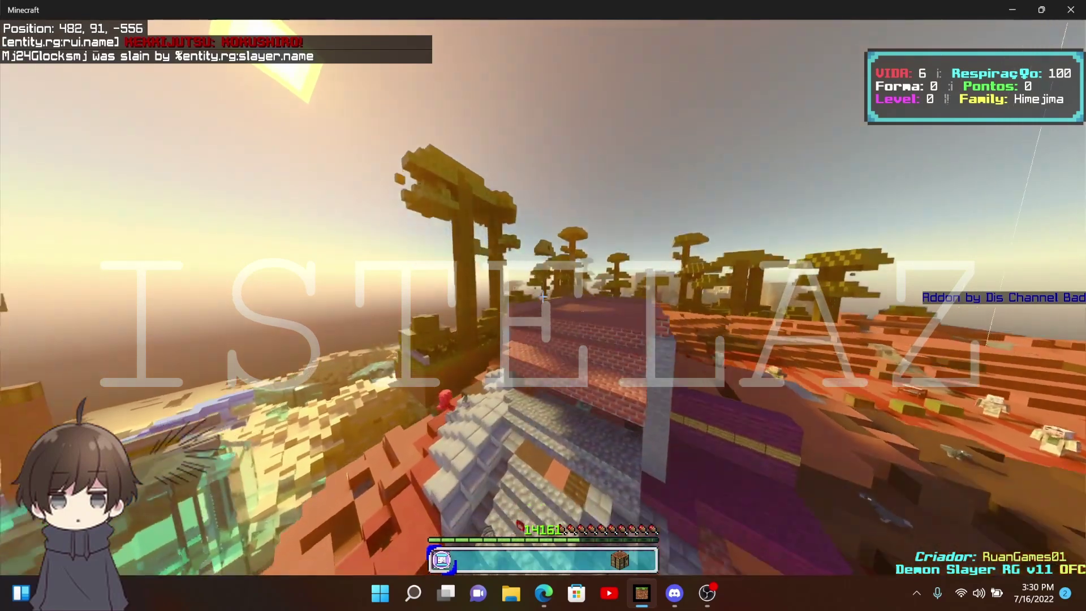
key("w")
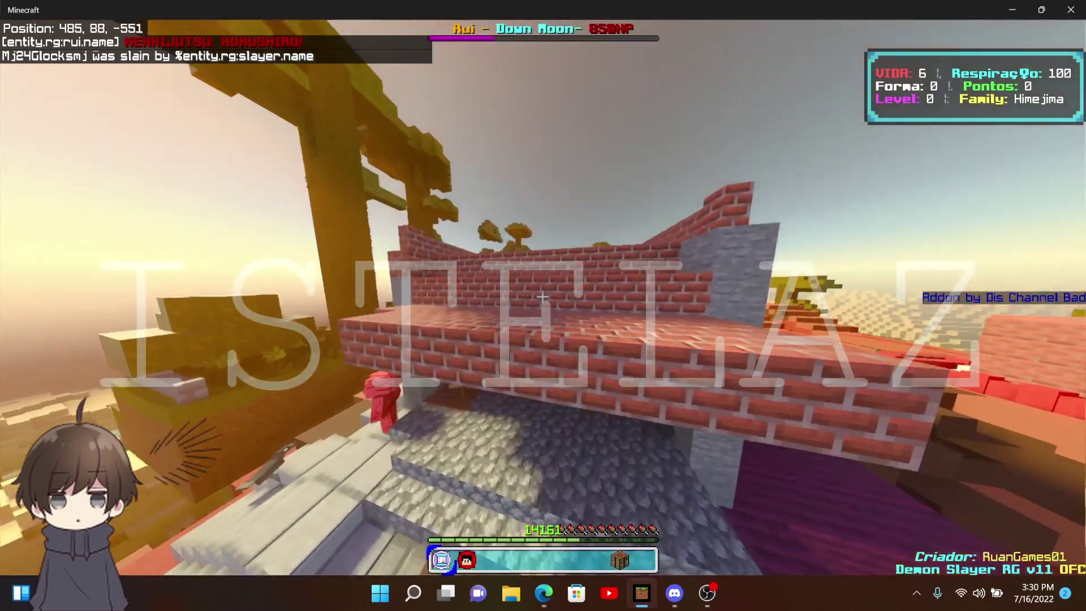
key("w")
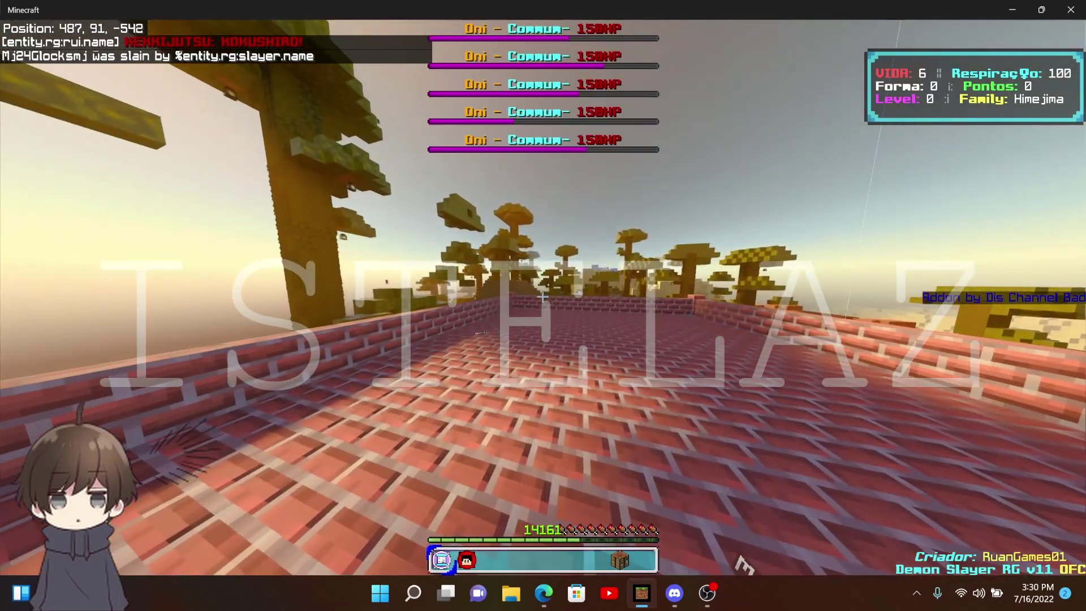
type("t/g")
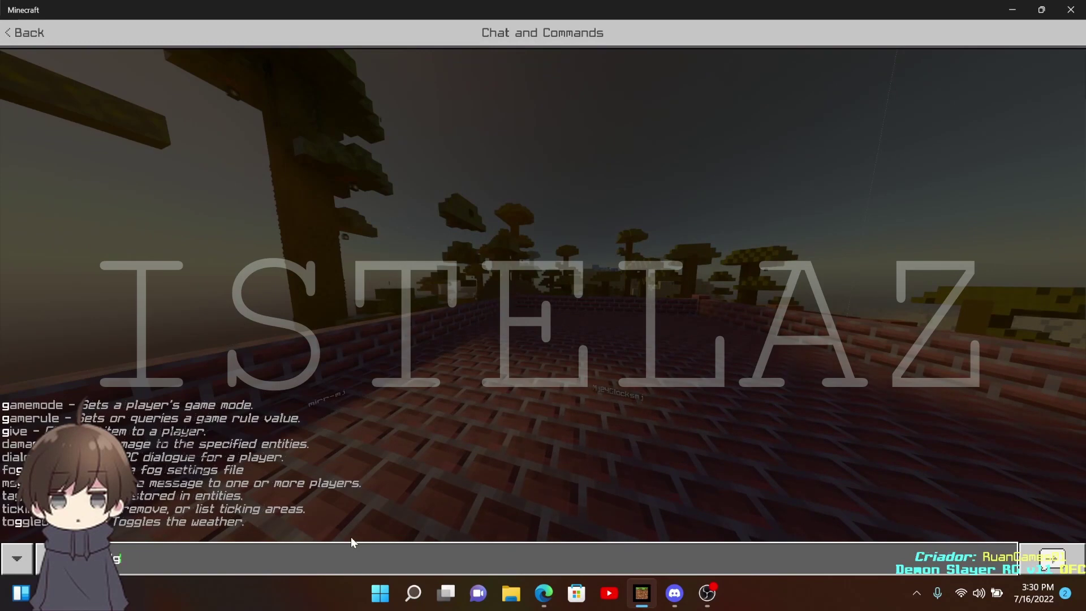
Run /gamemode s to enter survival mode, then glance at the inventory
key("Escape")
key("w")
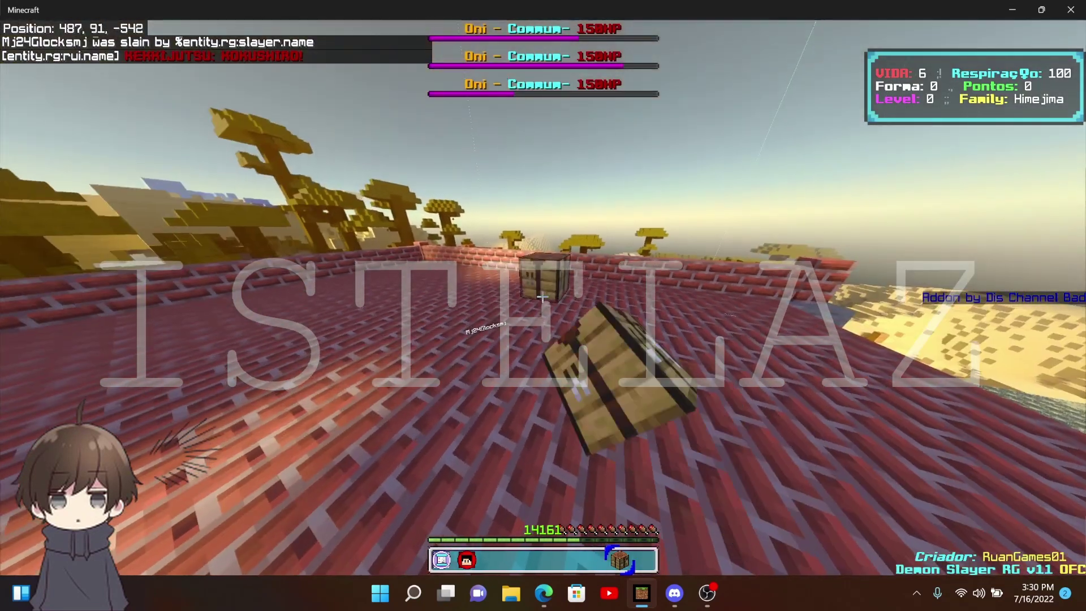
type("wt/gaem")
key("BackSpace")
key("BackSpace")
type("memode s")
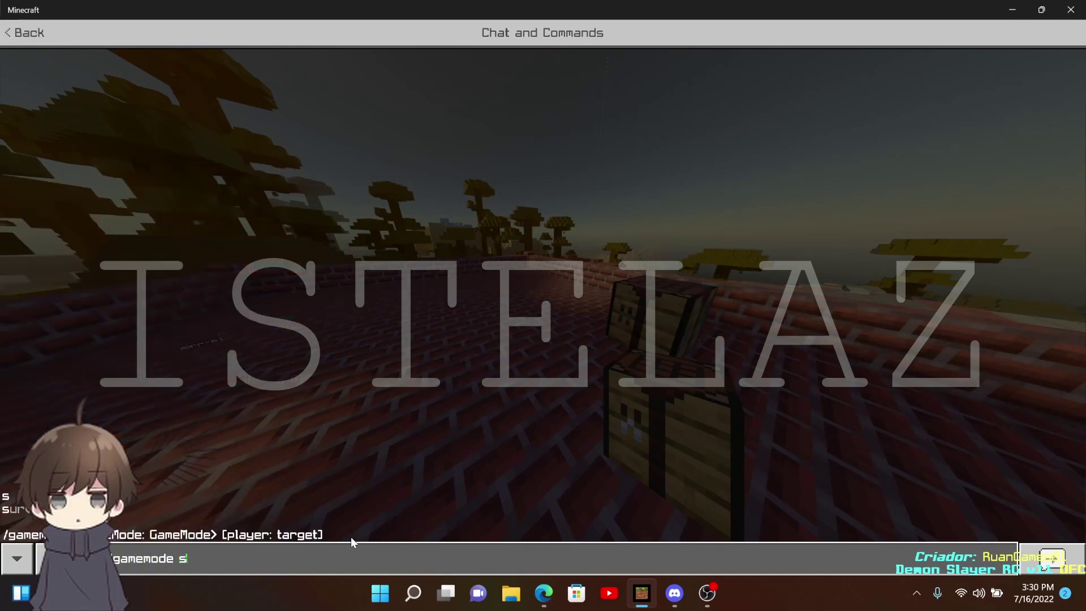
key("Return")
key("e")
key("Escape")
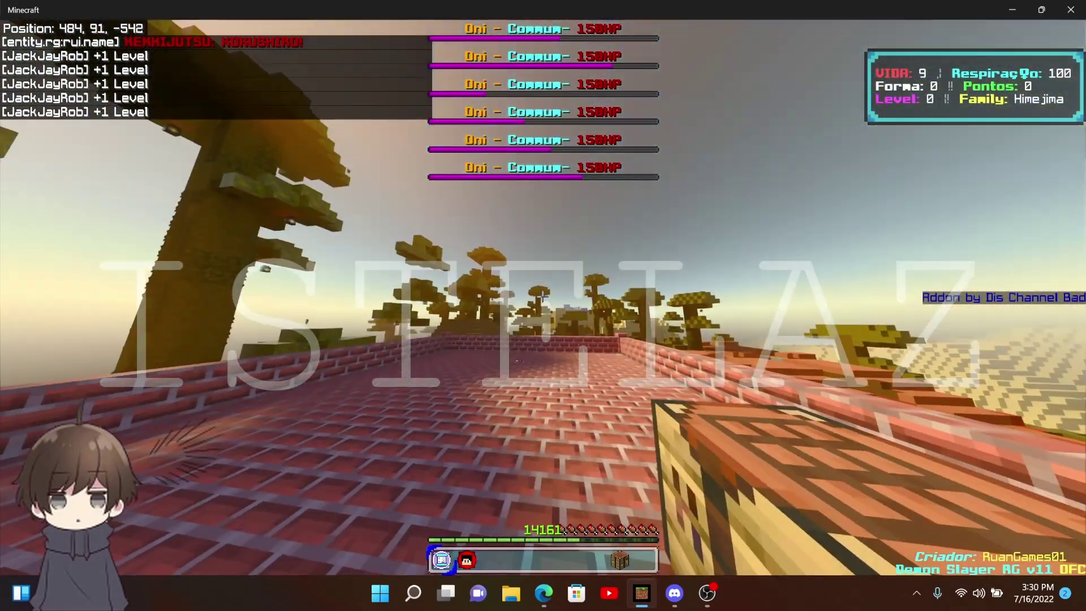
List the breathing forms and current breathing details in chat from Perfil > Respiração
right_click(544, 305)
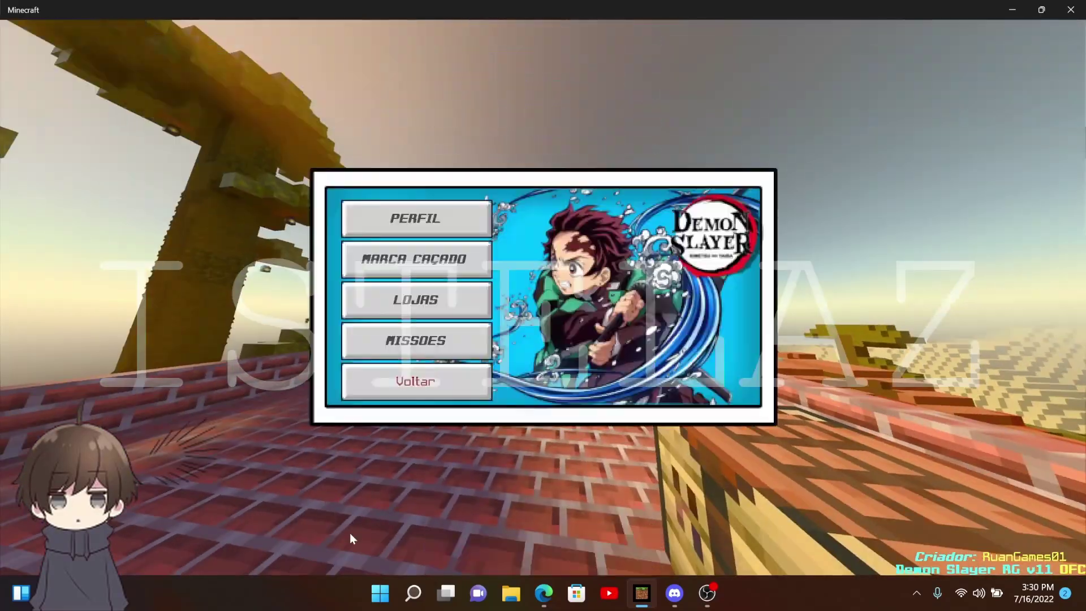
left_click(425, 229)
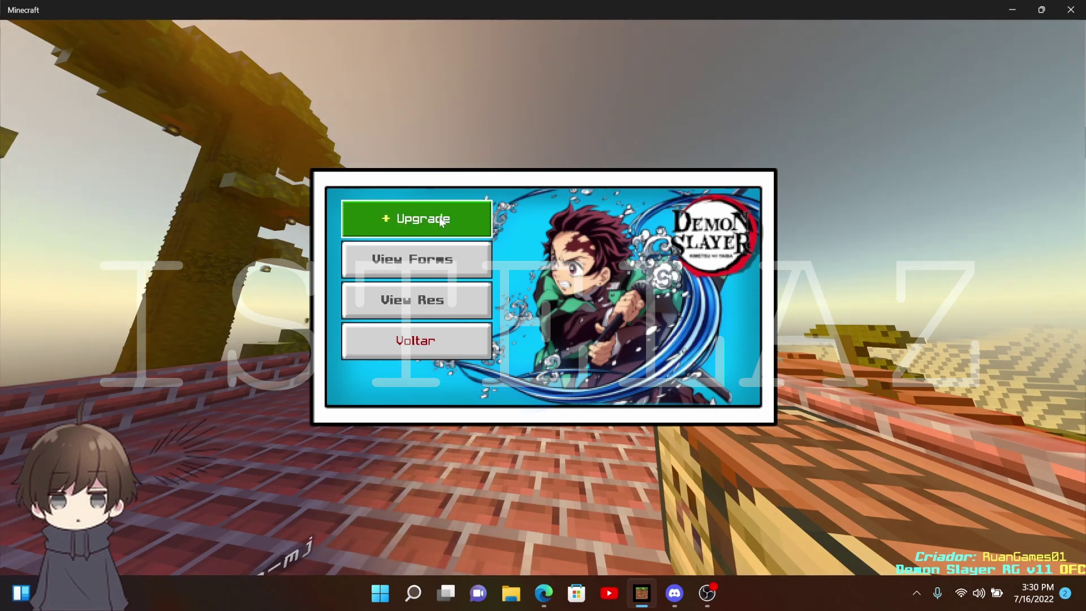
left_click(424, 259)
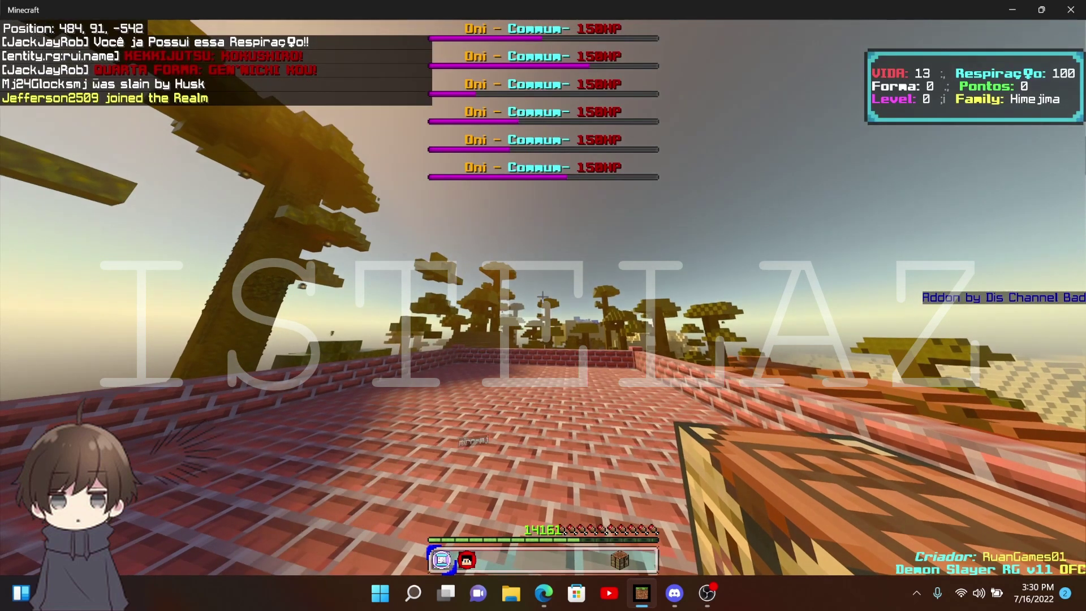
key("e")
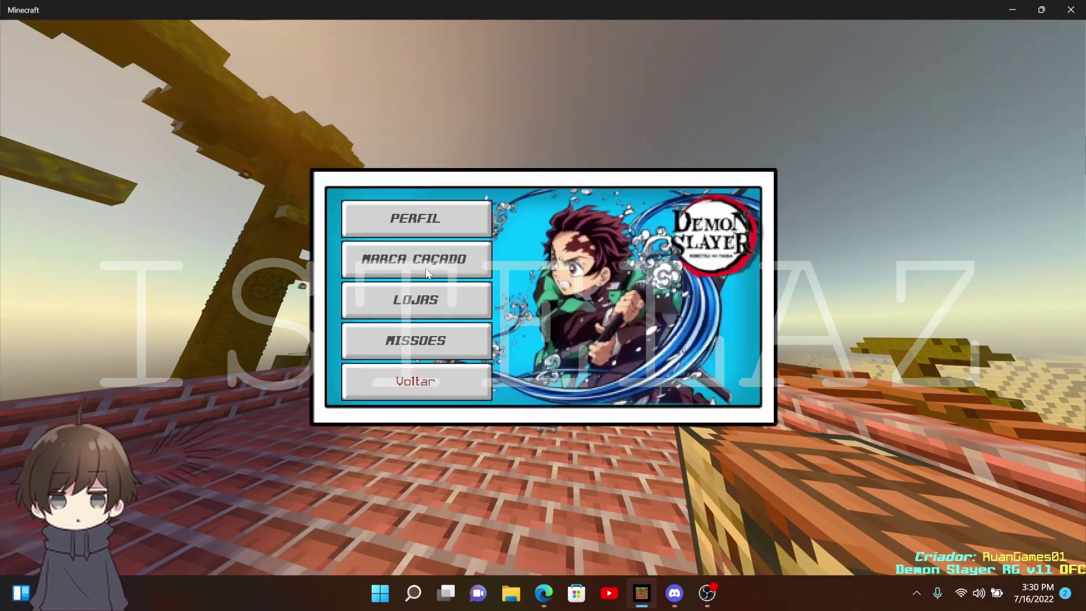
left_click(416, 222)
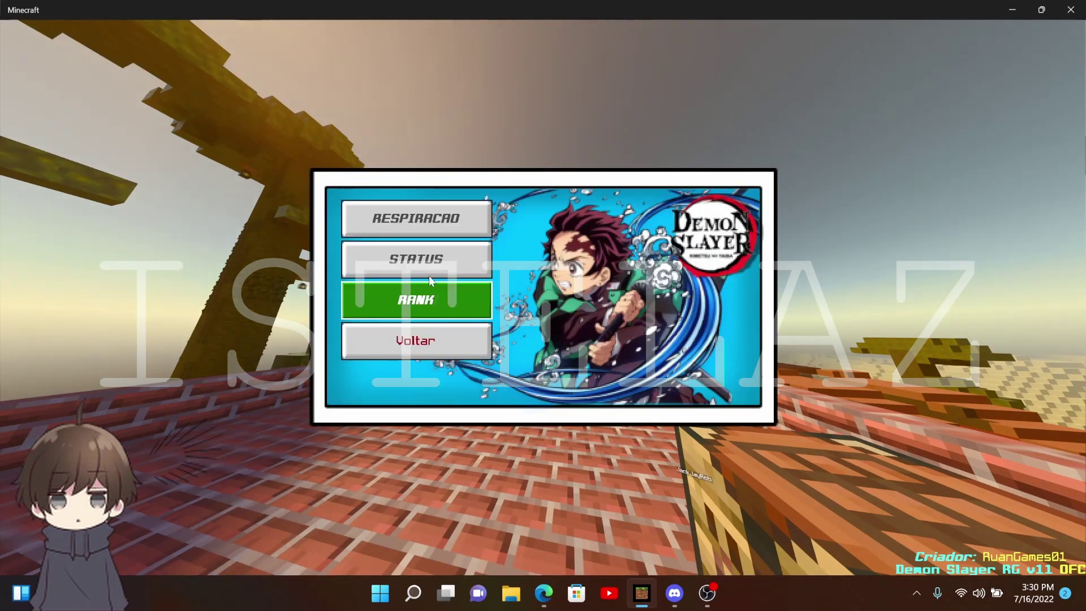
left_click(416, 218)
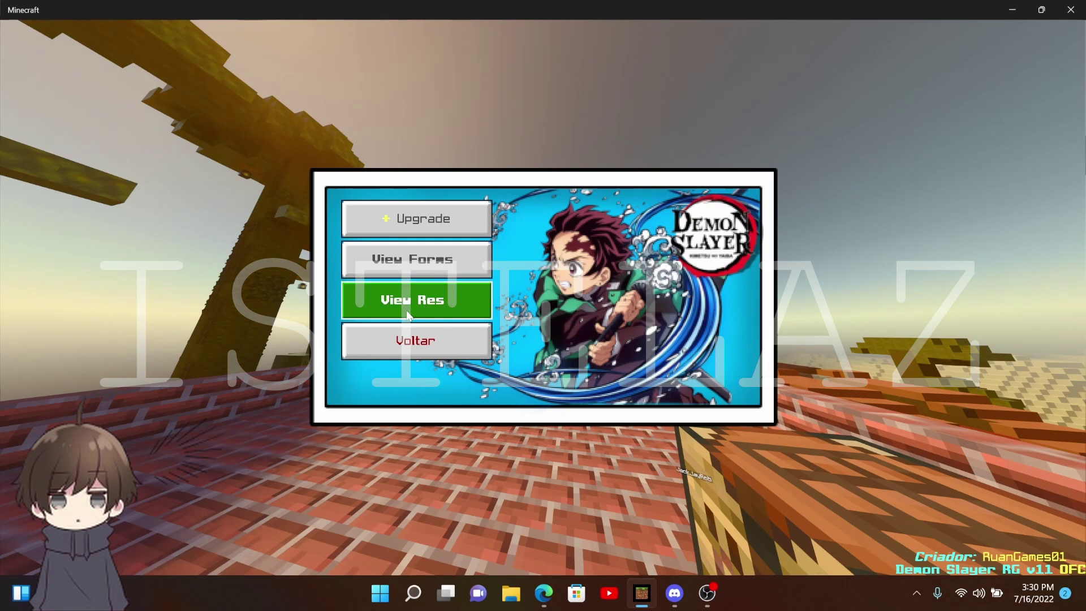
left_click(408, 312)
Print the Perfil > Status strength, speed and flexibility info, read it in chat
key("e")
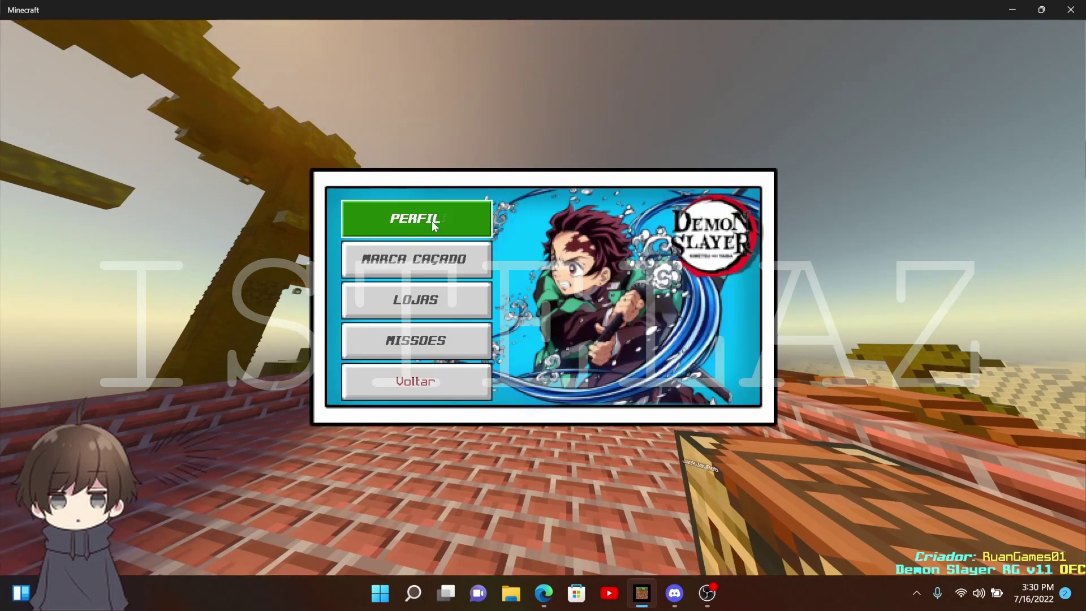
left_click(433, 223)
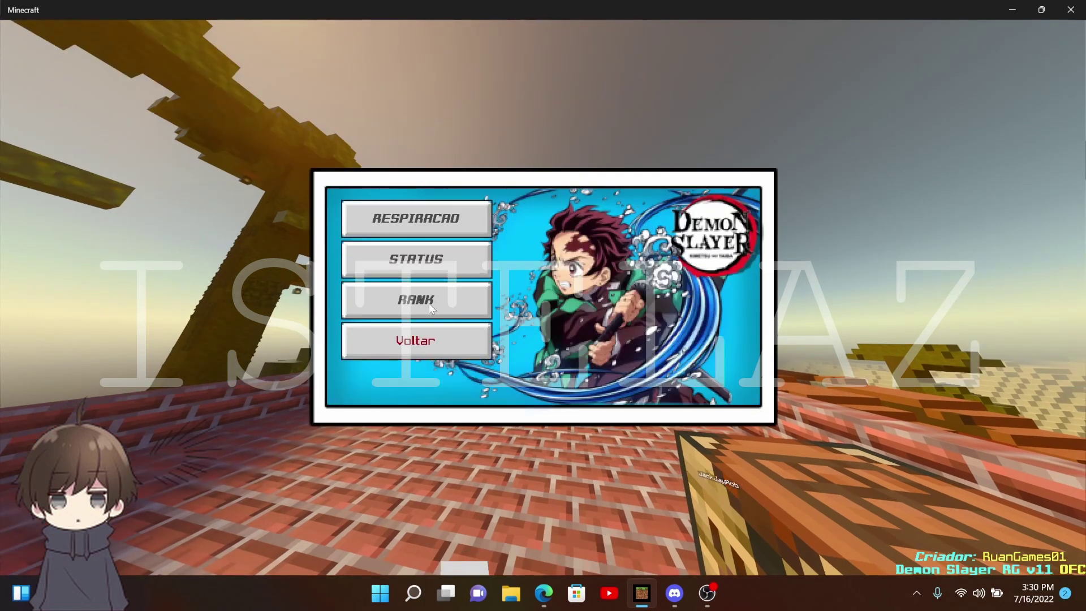
left_click(431, 265)
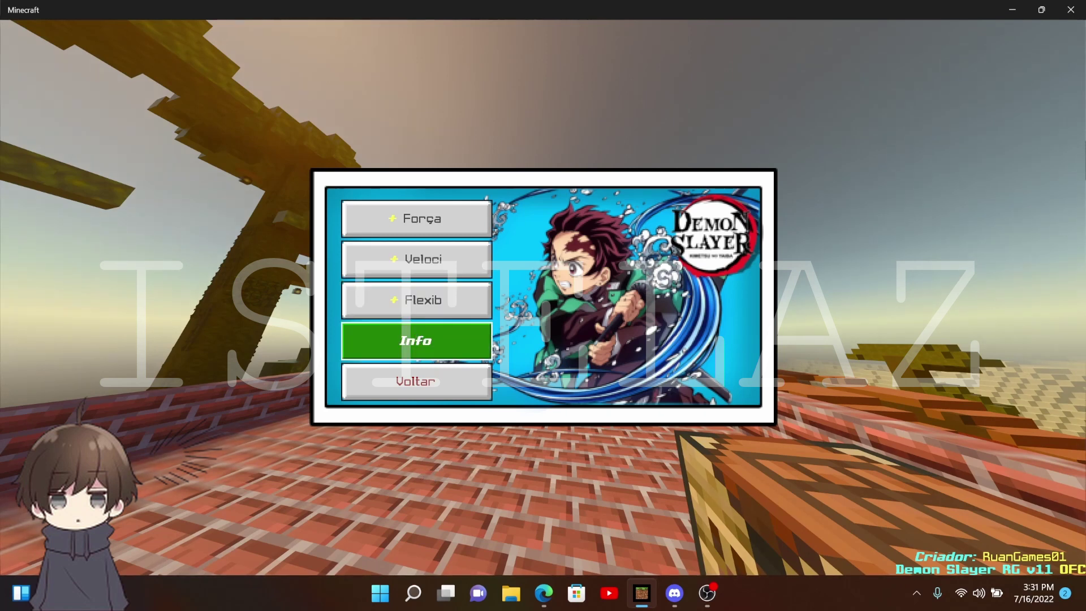
left_click(416, 337)
key("t")
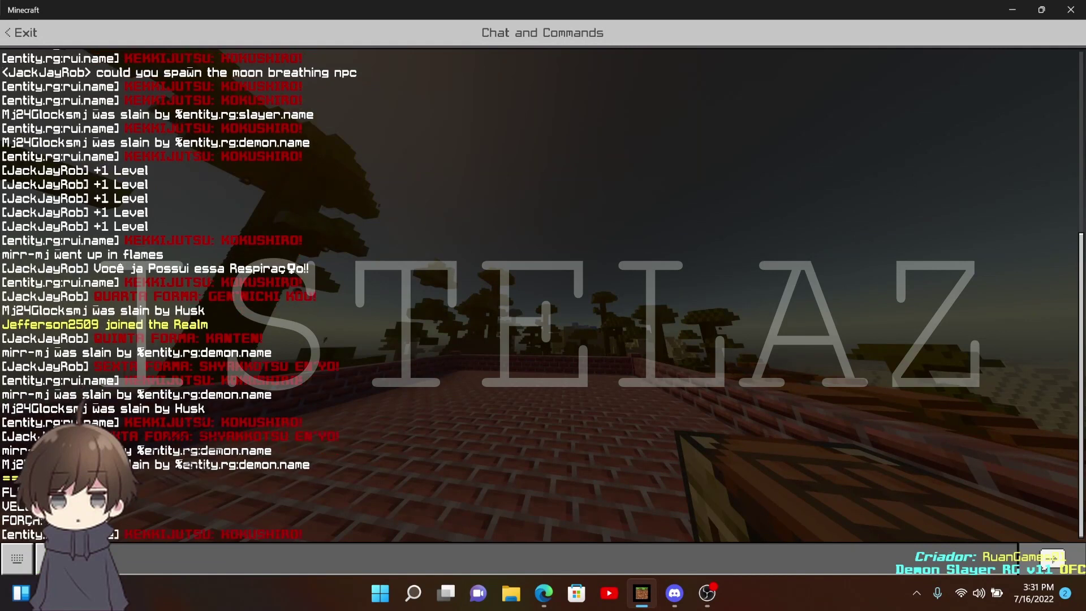
key("Escape")
right_click(542, 306)
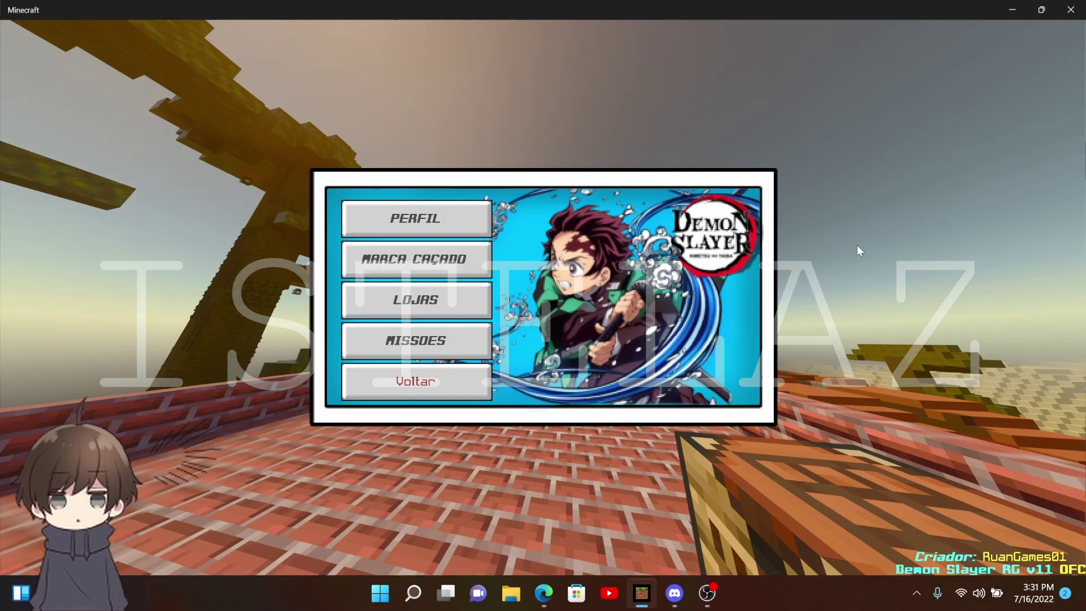
Leave the menu via Voltar, send /give @s marca, and check the inventory
left_click(412, 371)
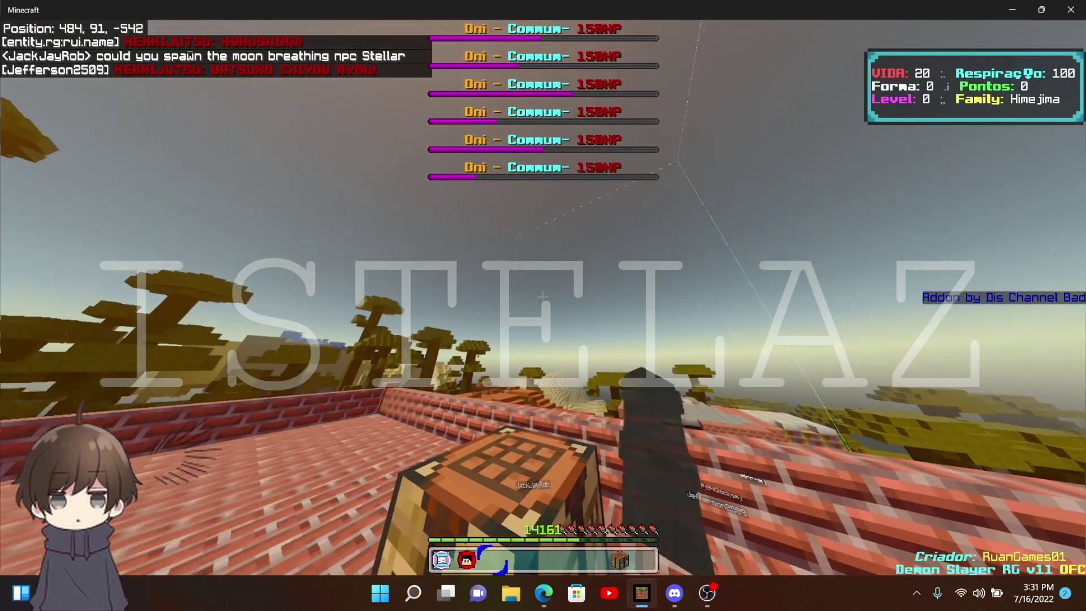
key("t")
type("/give @s marca")
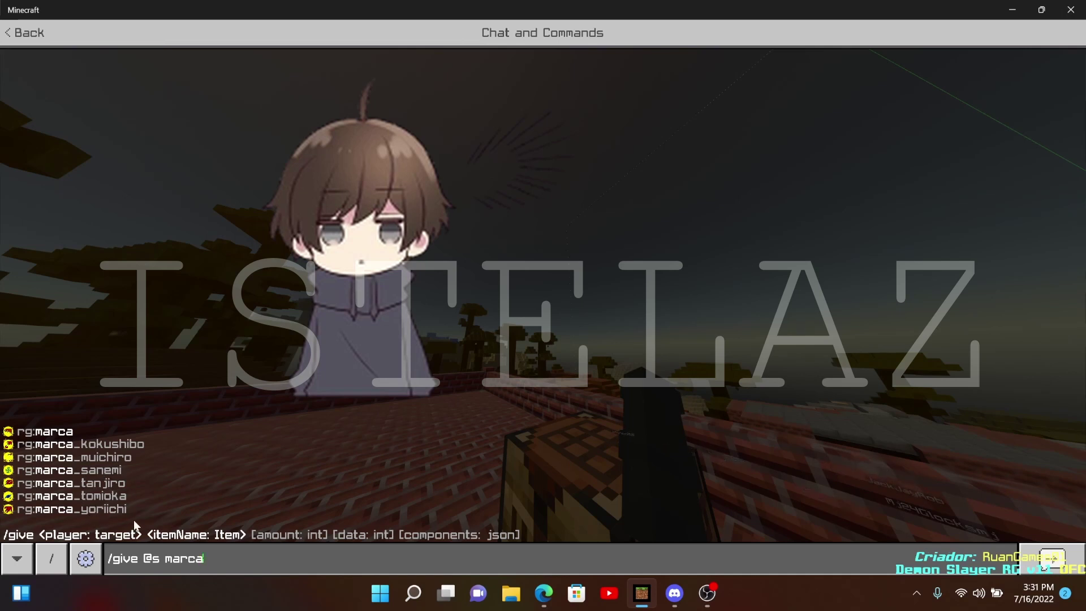
left_click(26, 32)
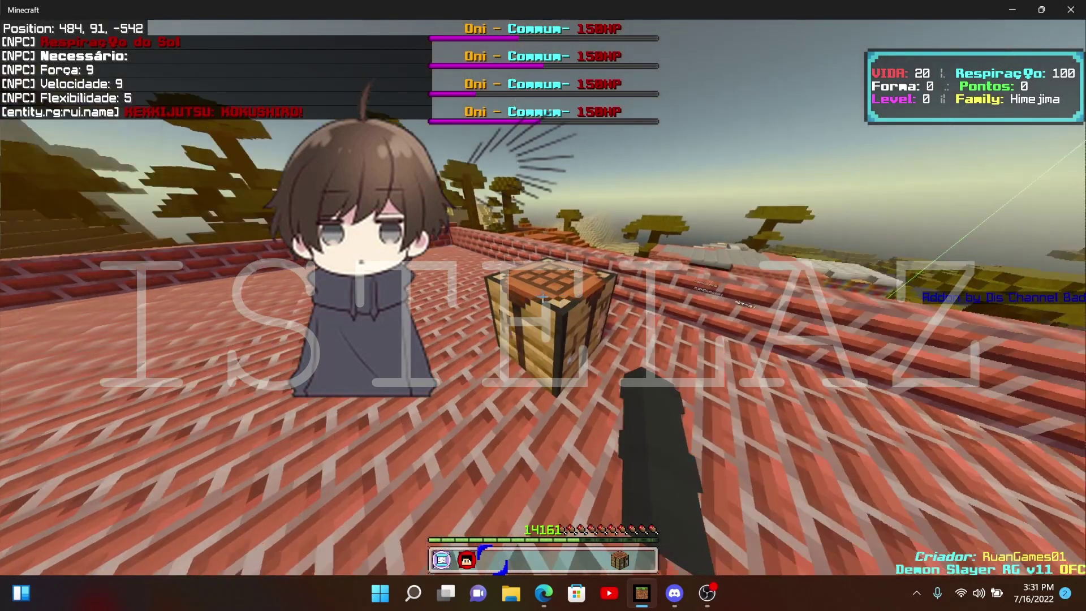
key("t")
key("Escape")
key("e")
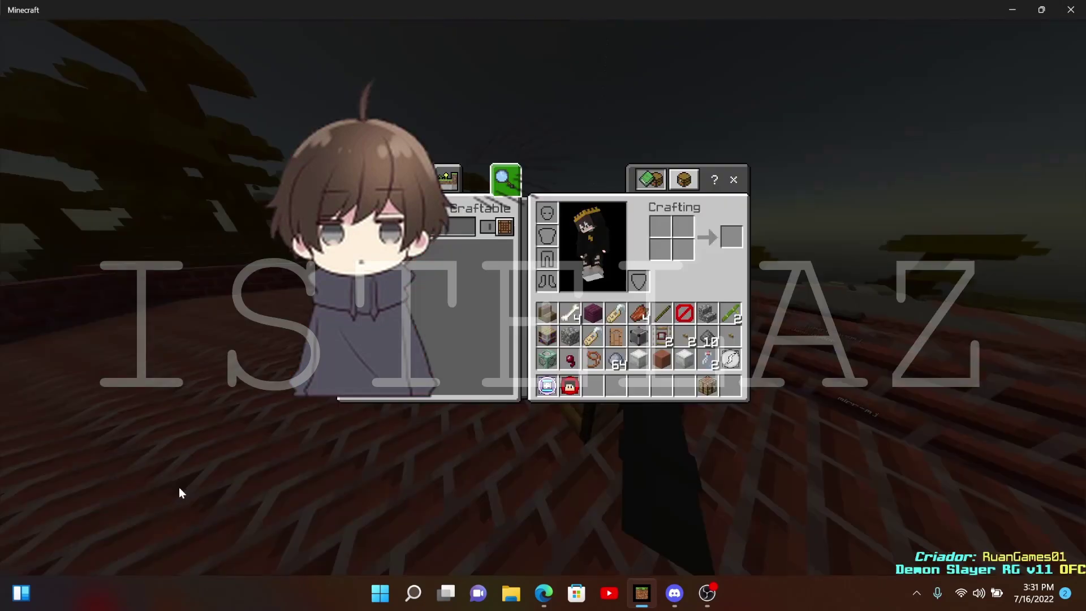
key("Escape")
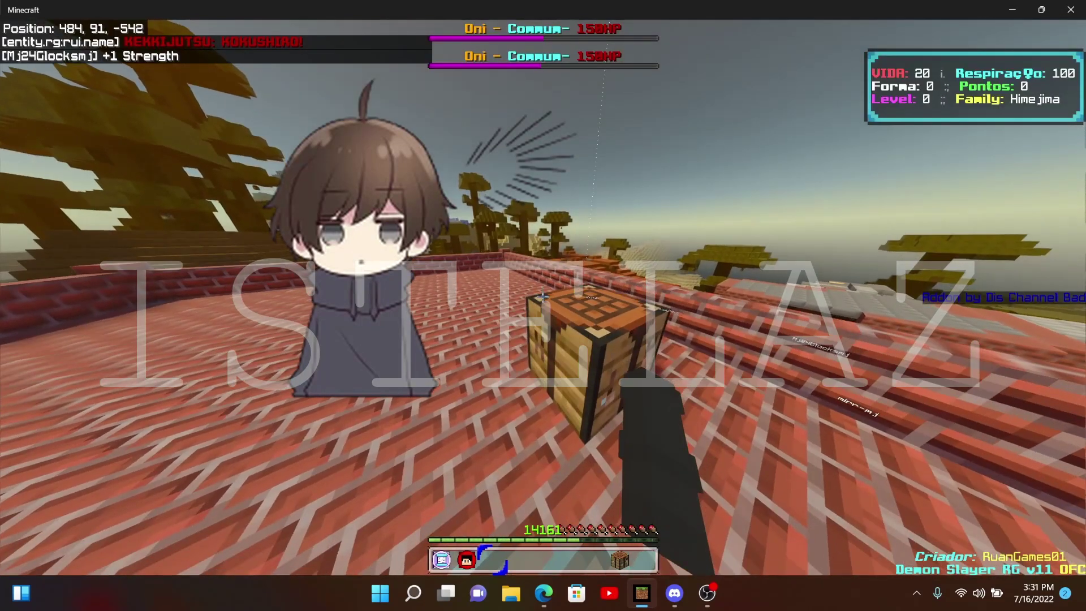
Browse the Lojas shop categories in the add-on menu, then close it
key("e")
key("Escape")
right_click(542, 339)
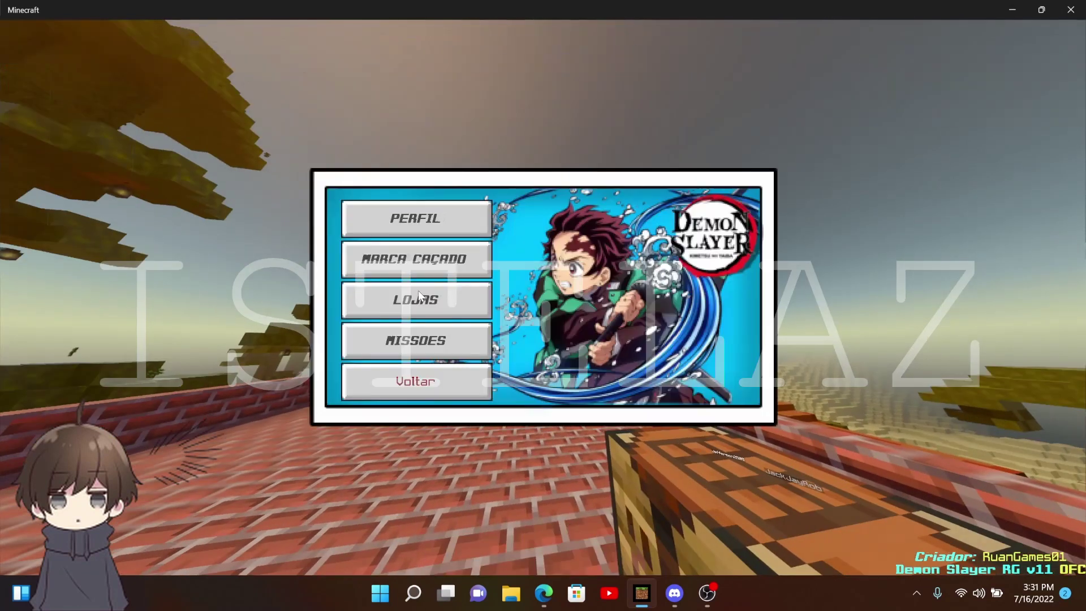
left_click(435, 303)
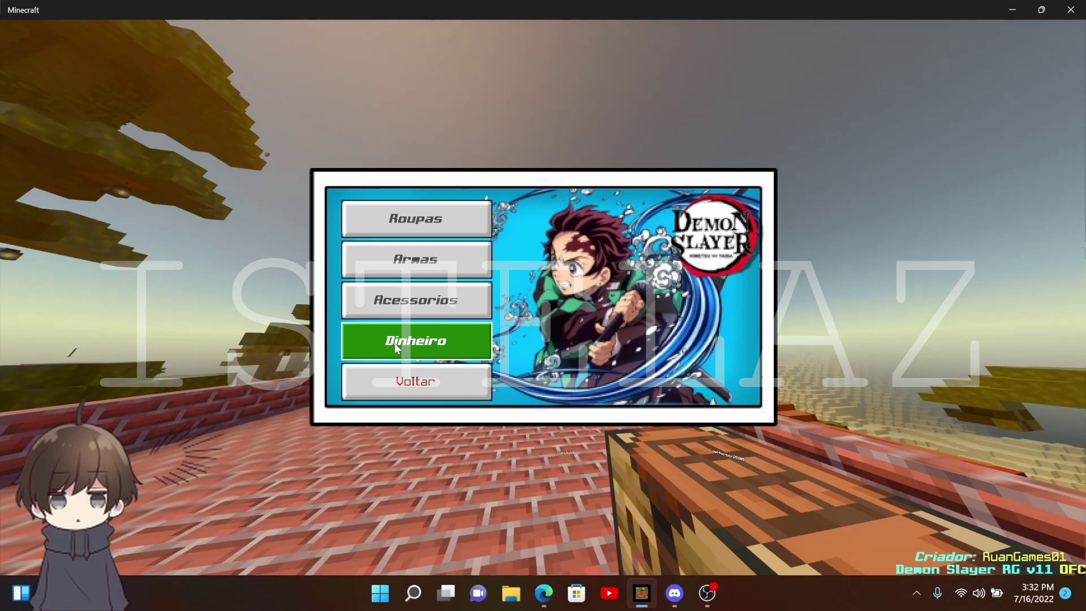
left_click(397, 390)
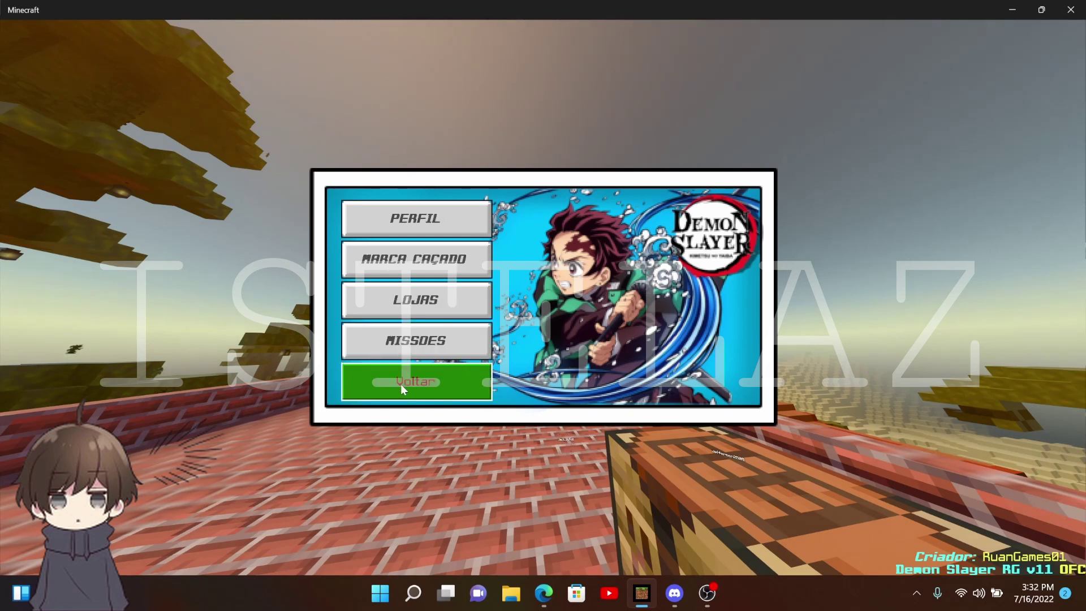
left_click(417, 344)
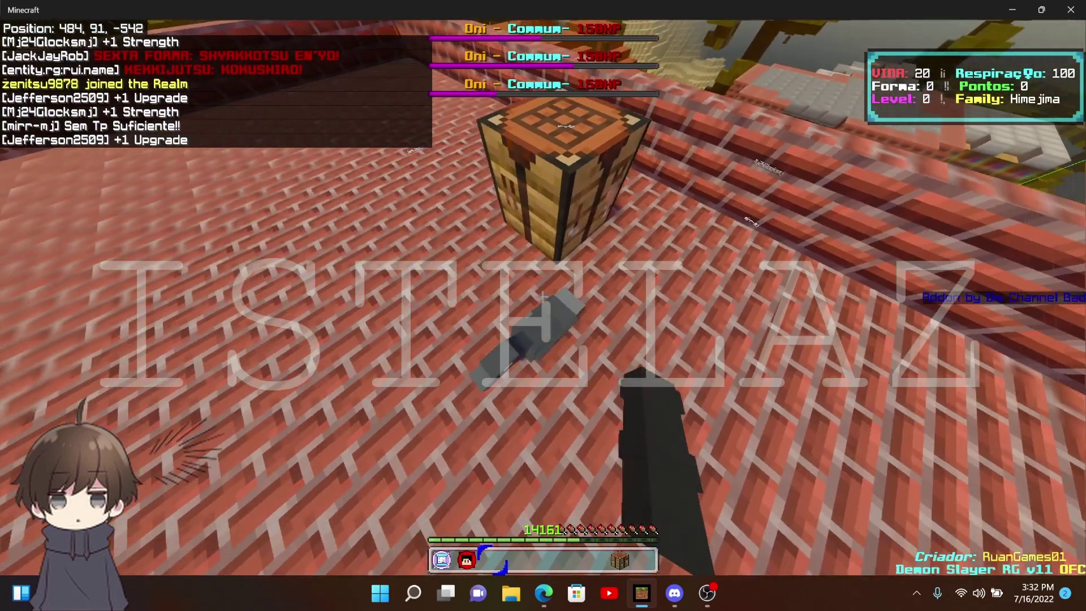
Print the Hashira coordinate list and the Kizuki information from the missions menu
right_click(544, 297)
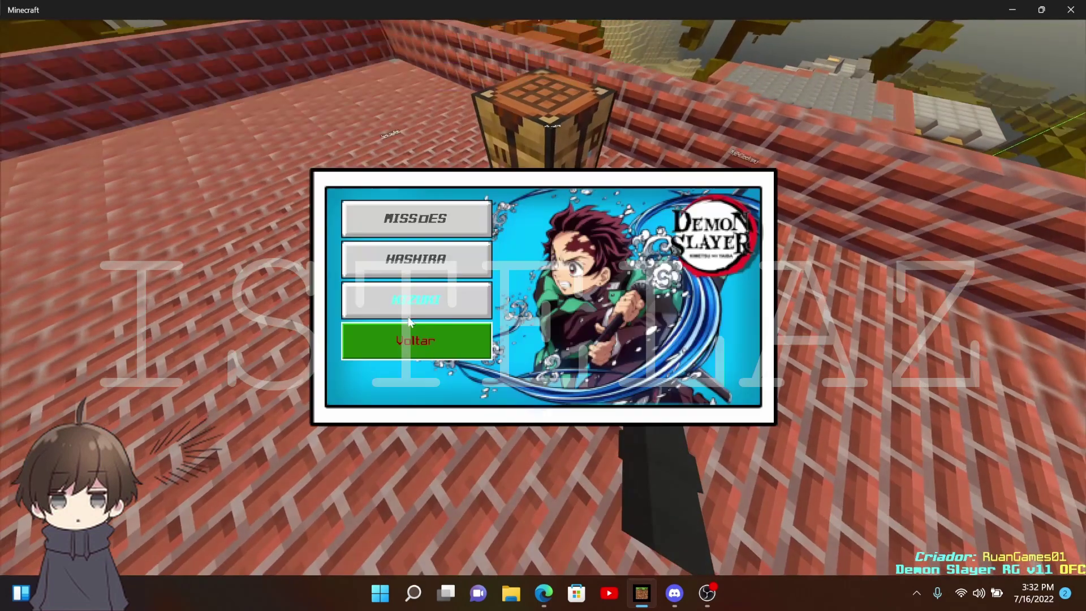
left_click(400, 257)
key("t")
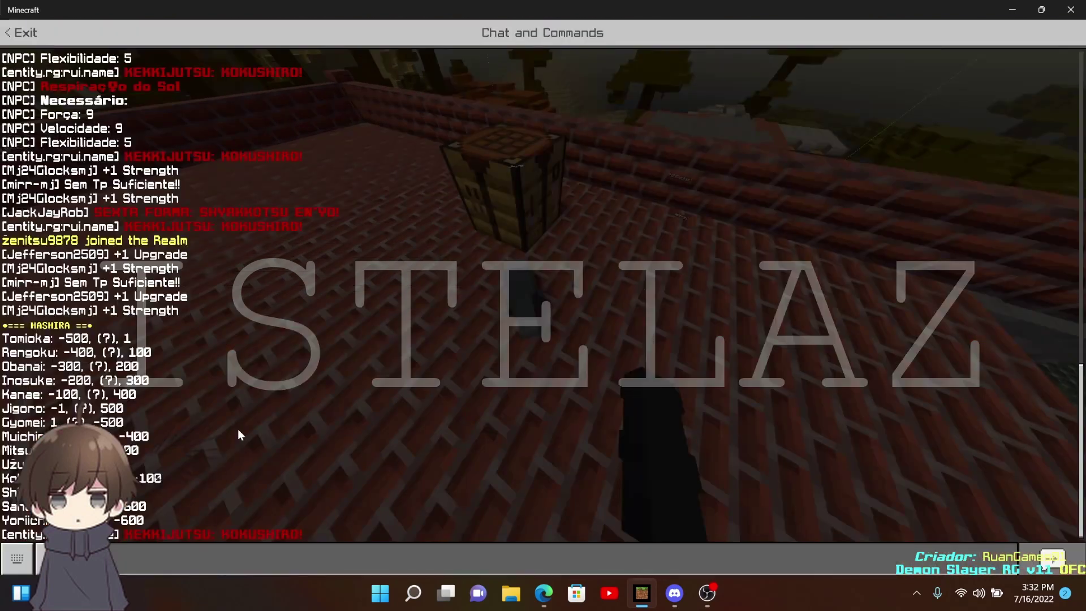
key("Escape")
right_click(543, 306)
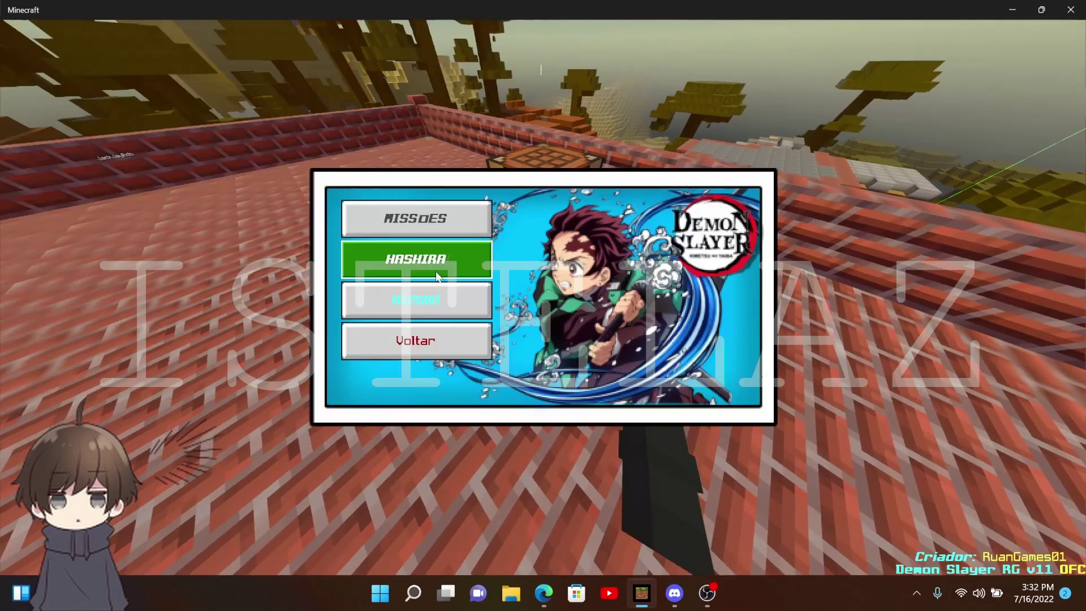
left_click(400, 305)
key("t")
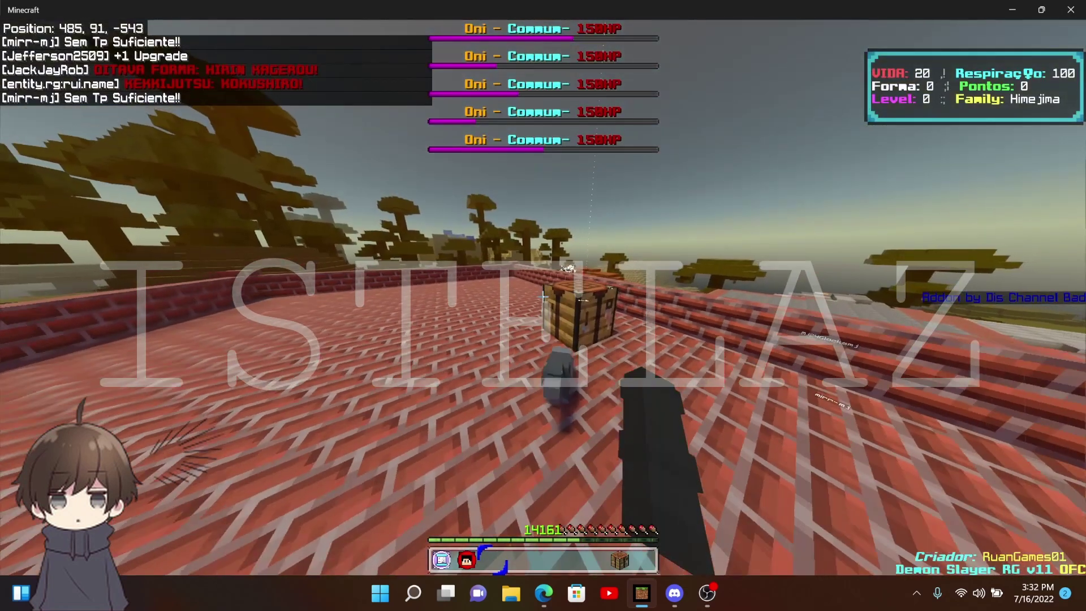
type("on yor")
Spawn the Yoriichi NPC and try learning its breathing style
key("Tab")
key("Return")
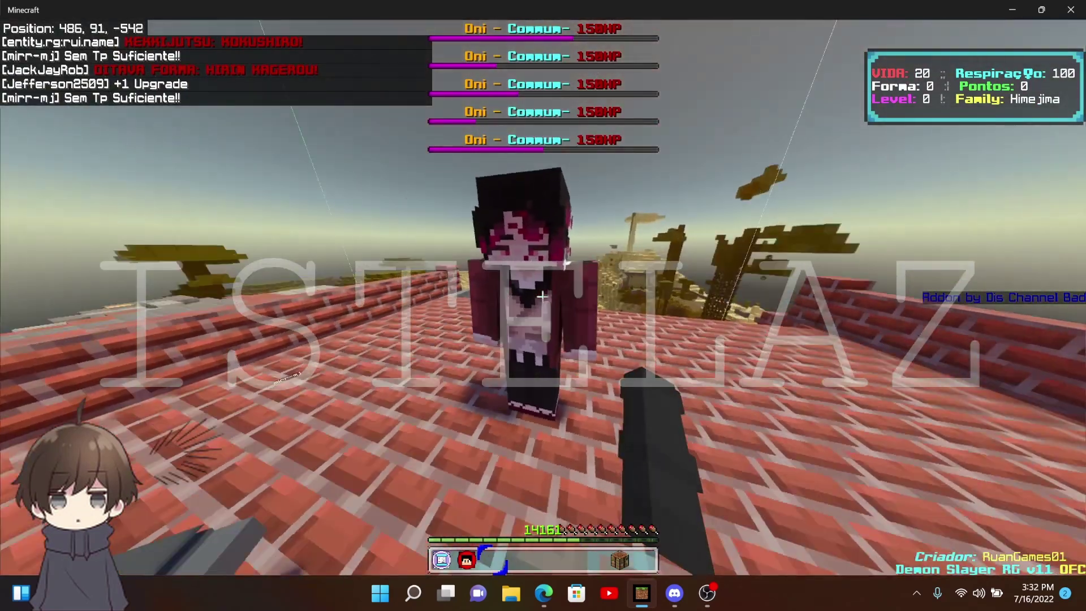
right_click(543, 339)
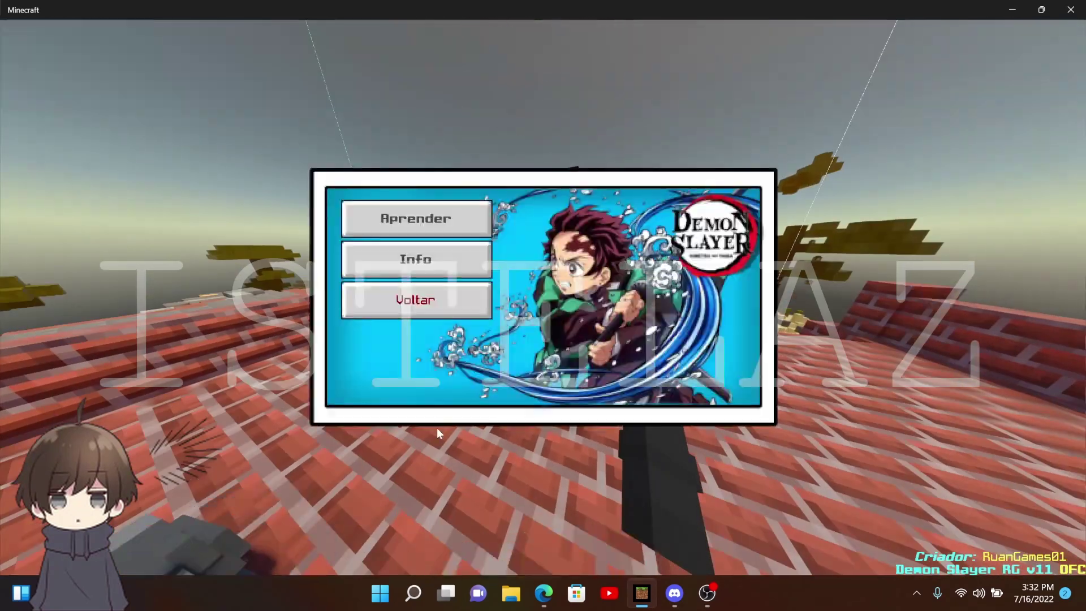
left_click(429, 220)
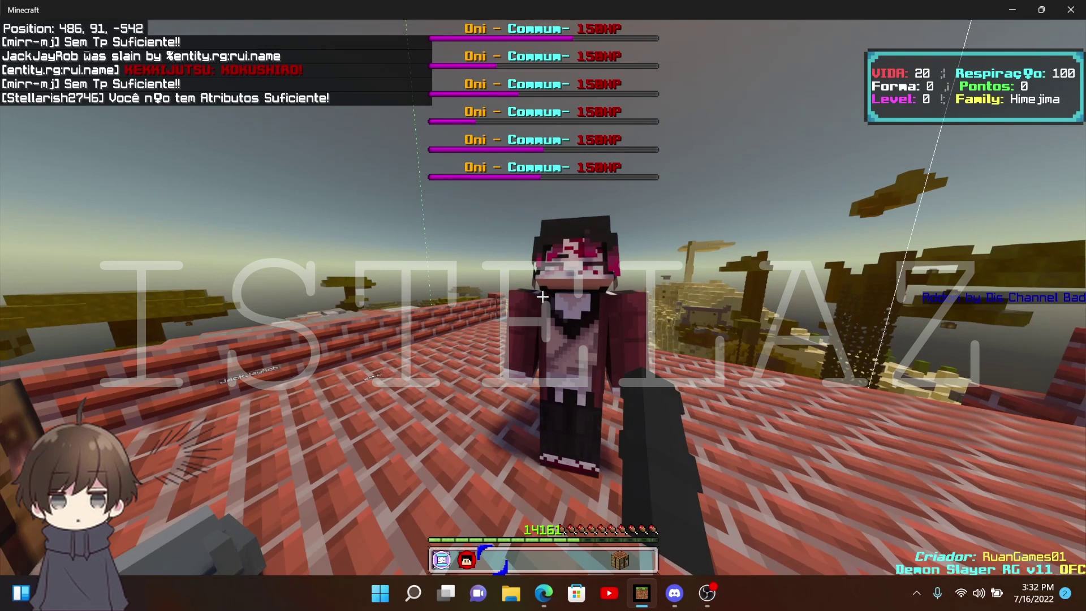
key("t")
key("Escape")
Check Perfil > Status, then get the NPC's Sun Breathing requirements (Força 9, Velocidade 9, Flexibilidade 5)
right_click(543, 306)
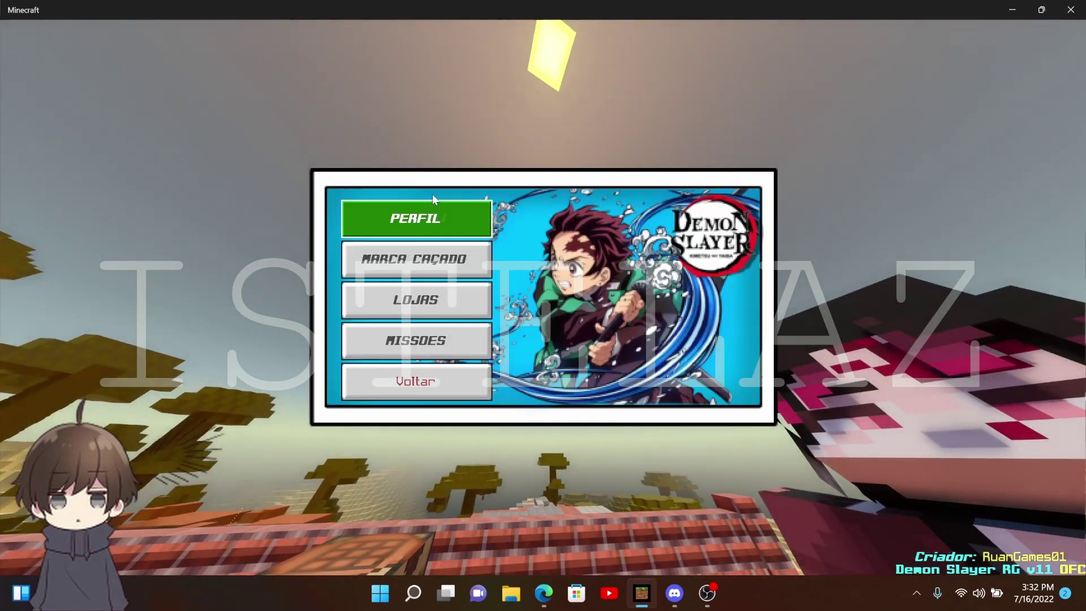
left_click(424, 216)
left_click(416, 258)
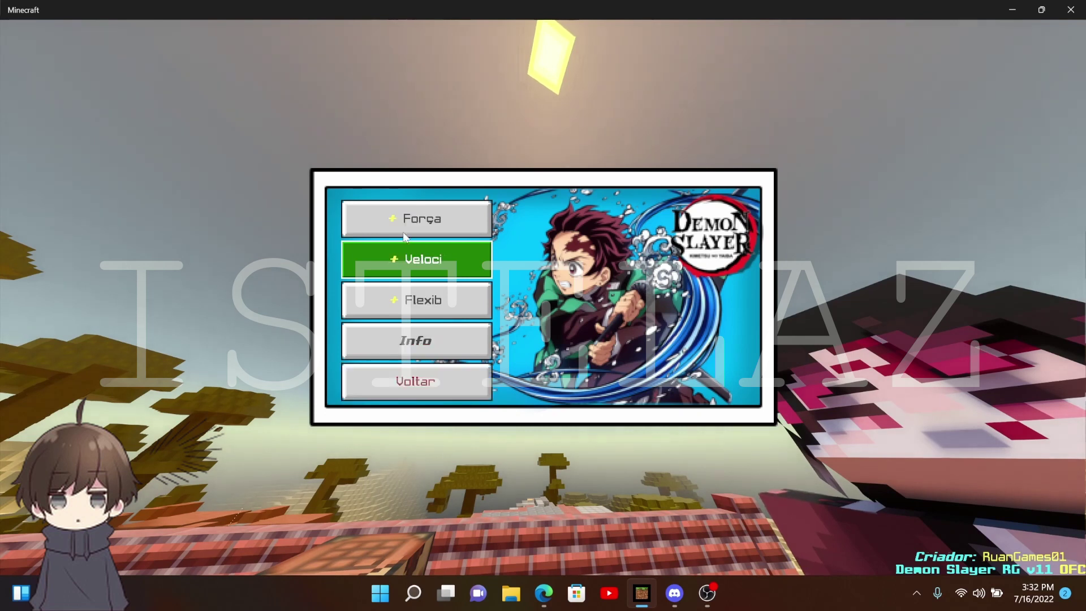
left_click(435, 377)
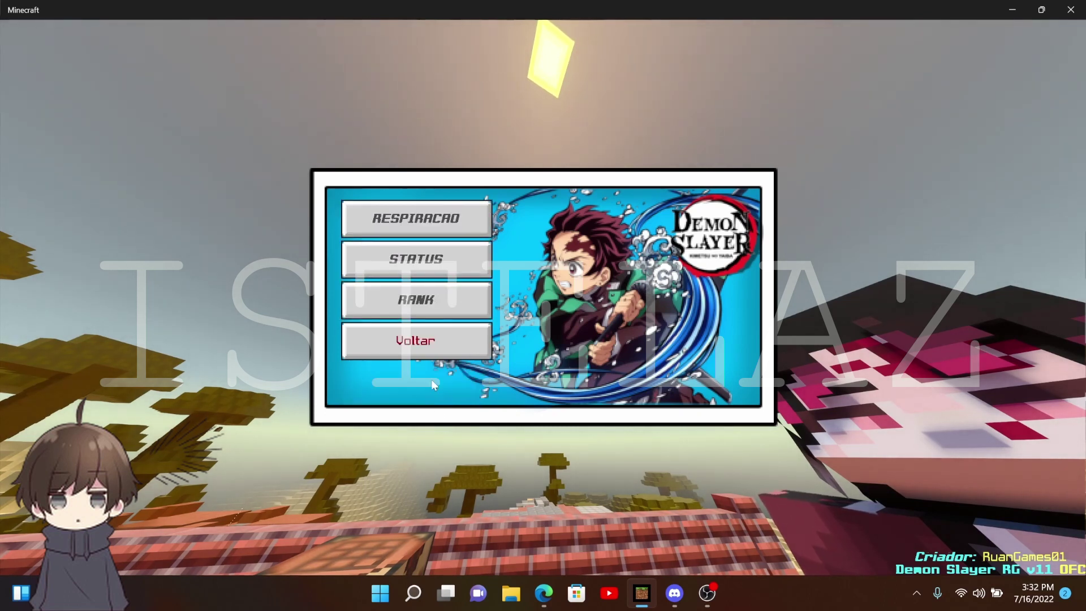
left_click(431, 379)
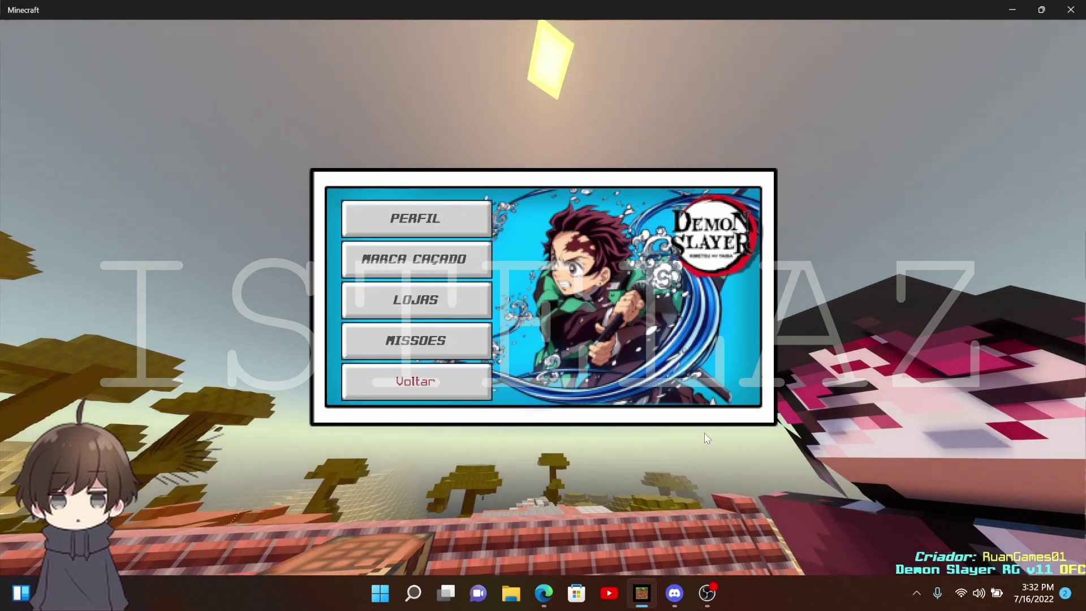
left_click(426, 384)
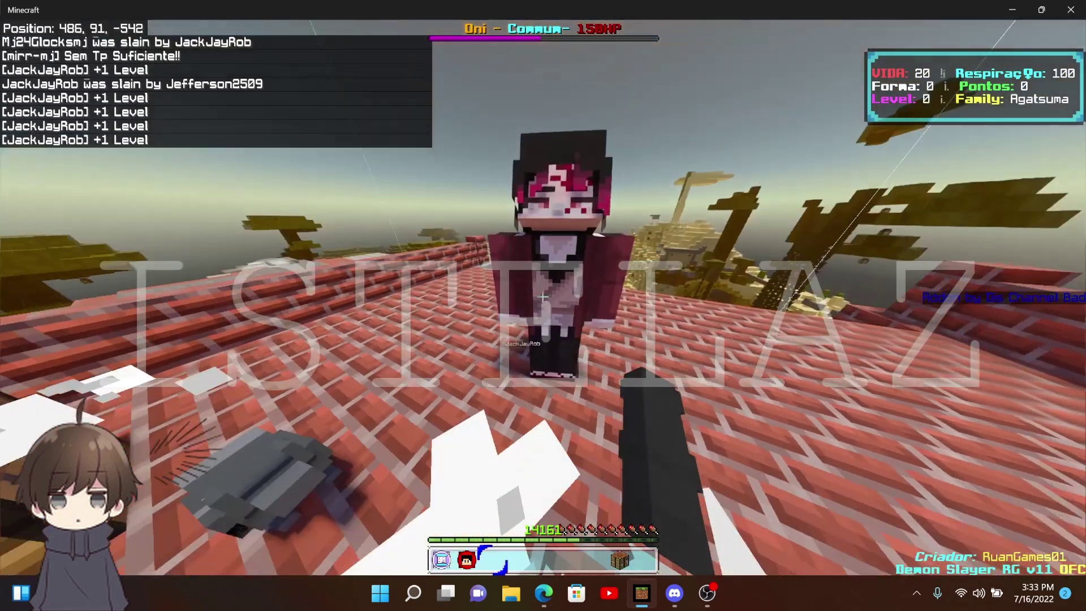
right_click(544, 297)
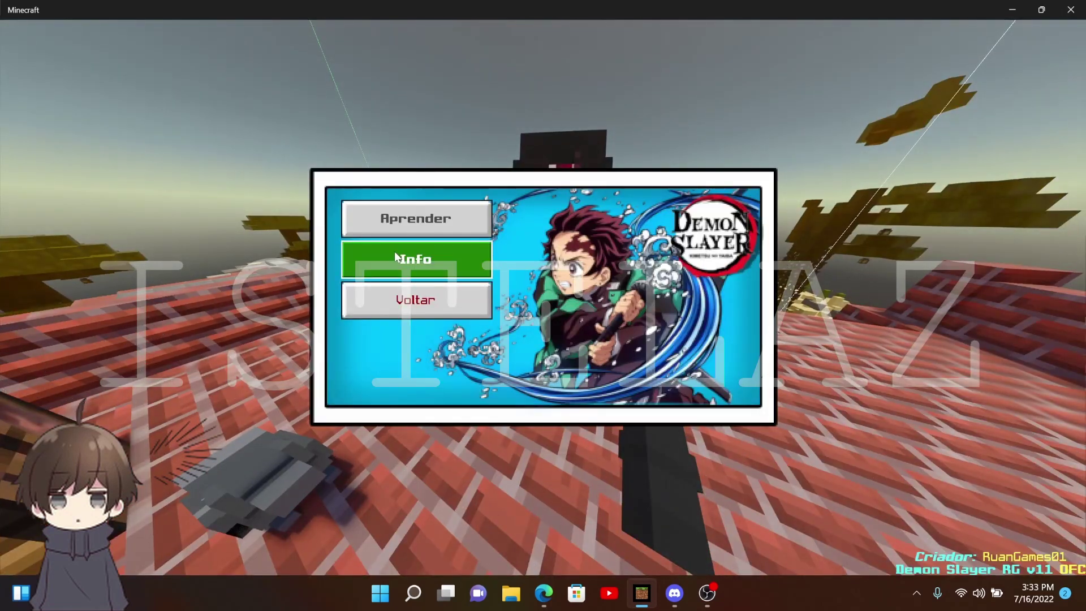
left_click(415, 259)
key("t")
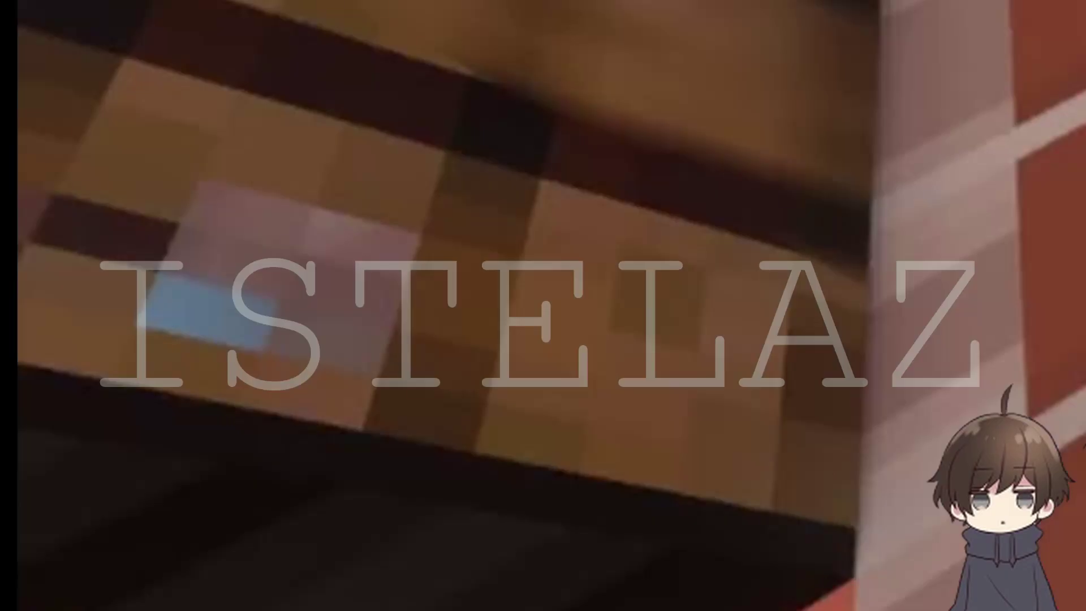
key("Escape")
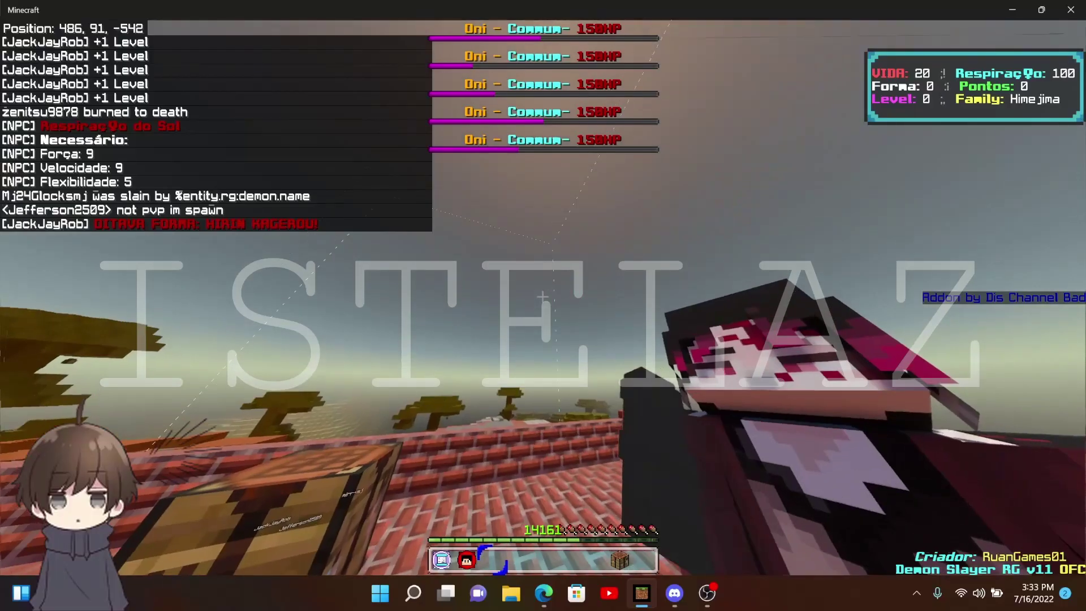
right_click(544, 305)
left_click(415, 219)
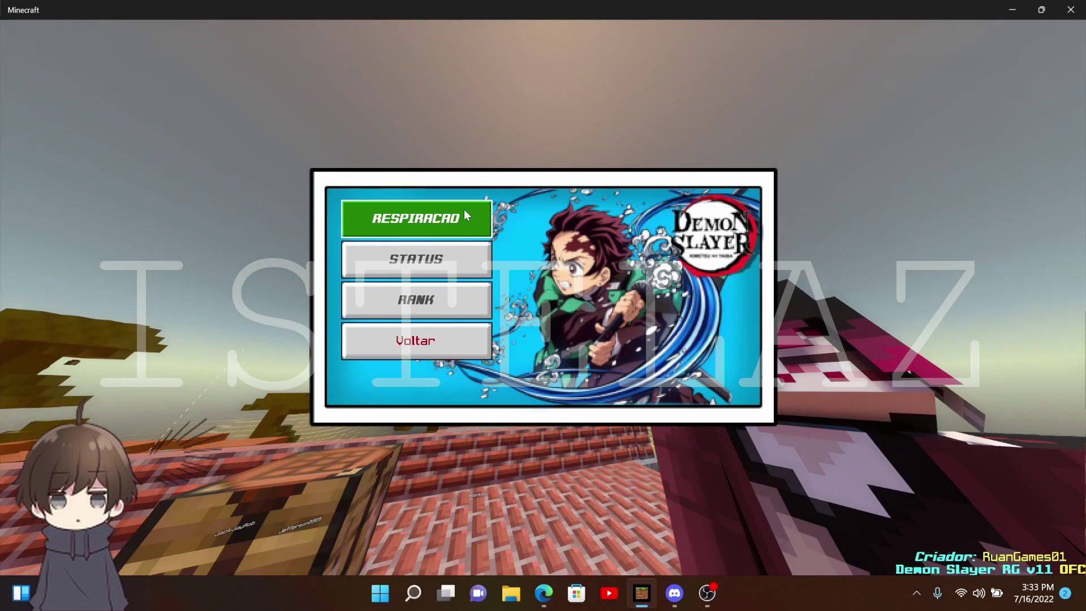
left_click(416, 259)
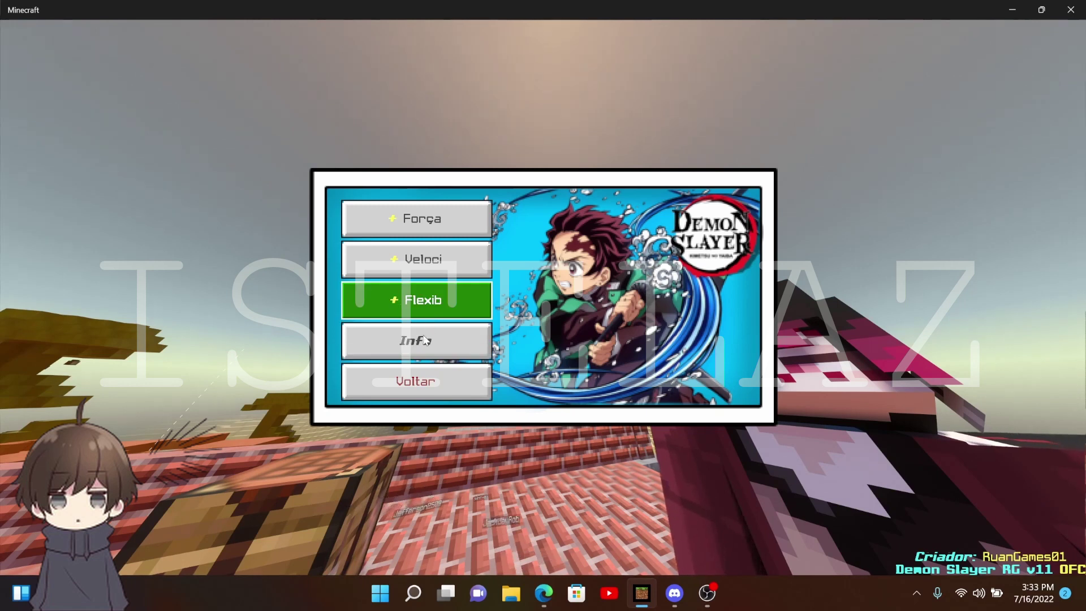
left_click(416, 377)
left_click(491, 393)
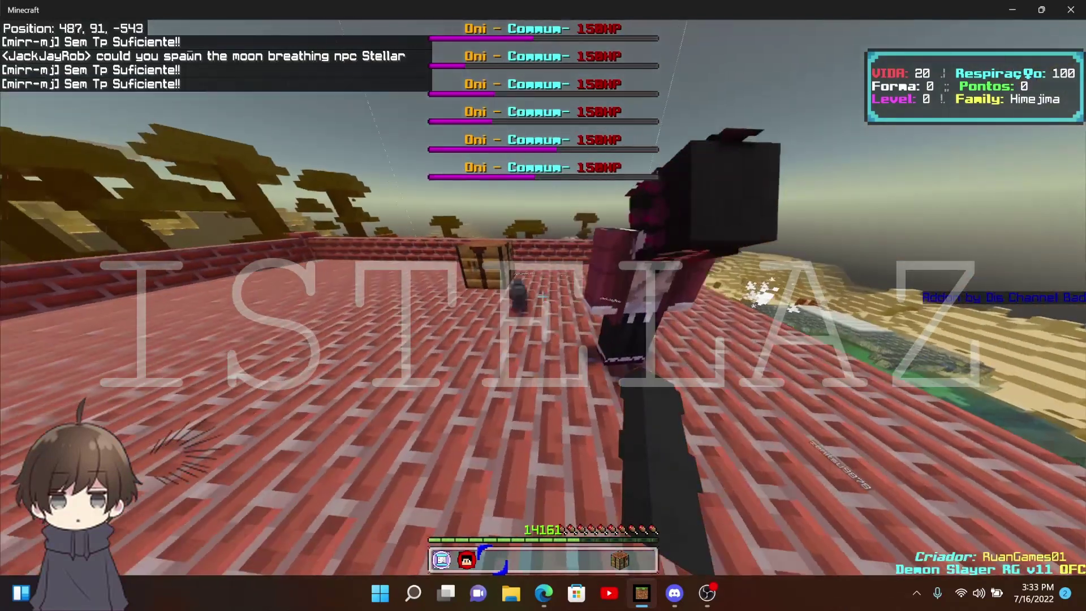
key("r")
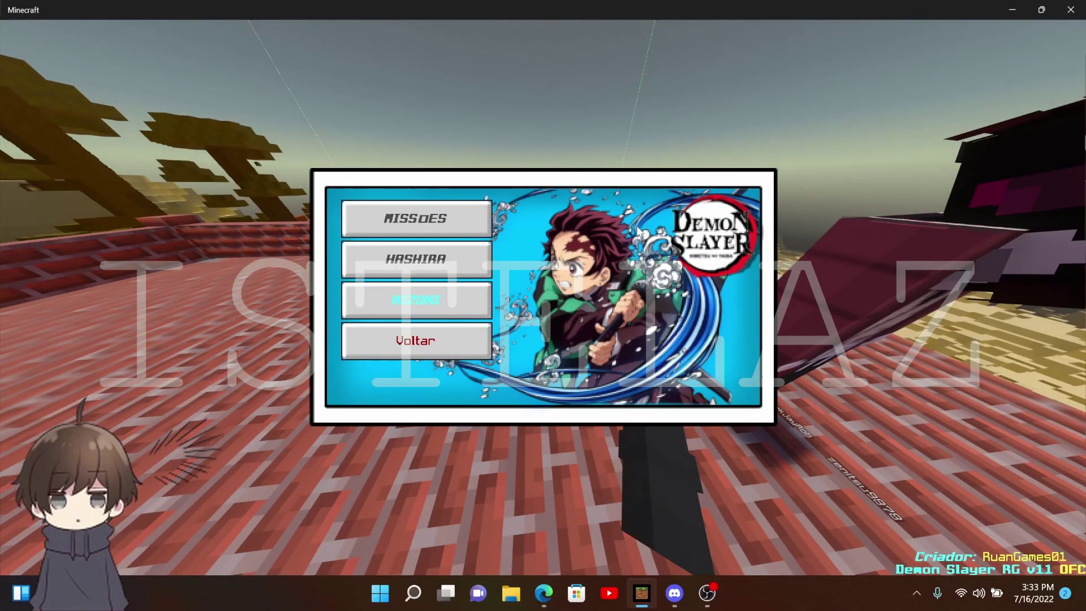
left_click(435, 341)
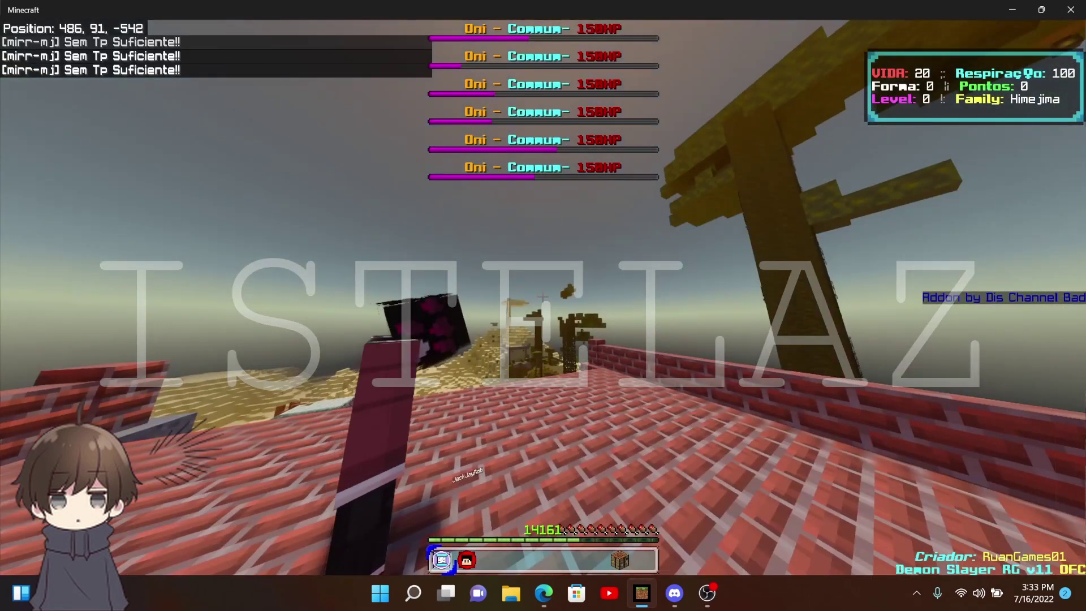
key("r")
left_click(414, 303)
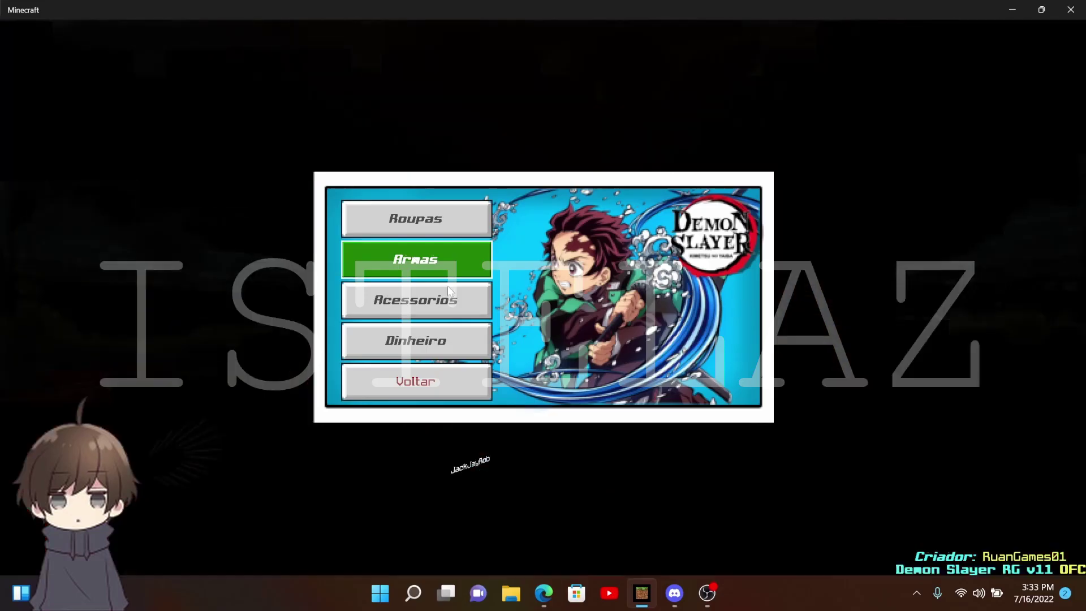
left_click(415, 260)
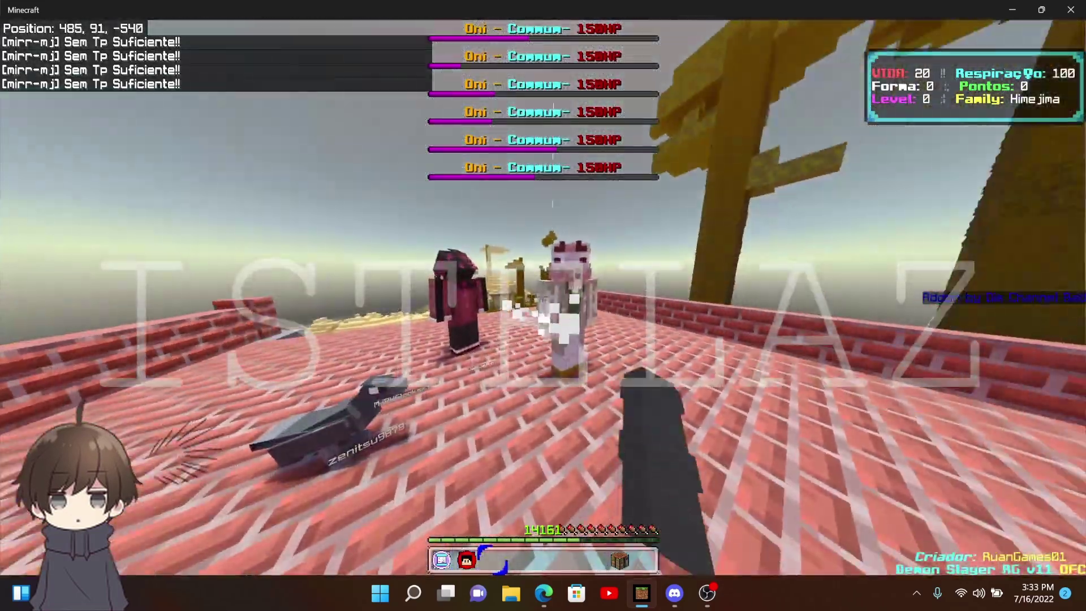
right_click(543, 306)
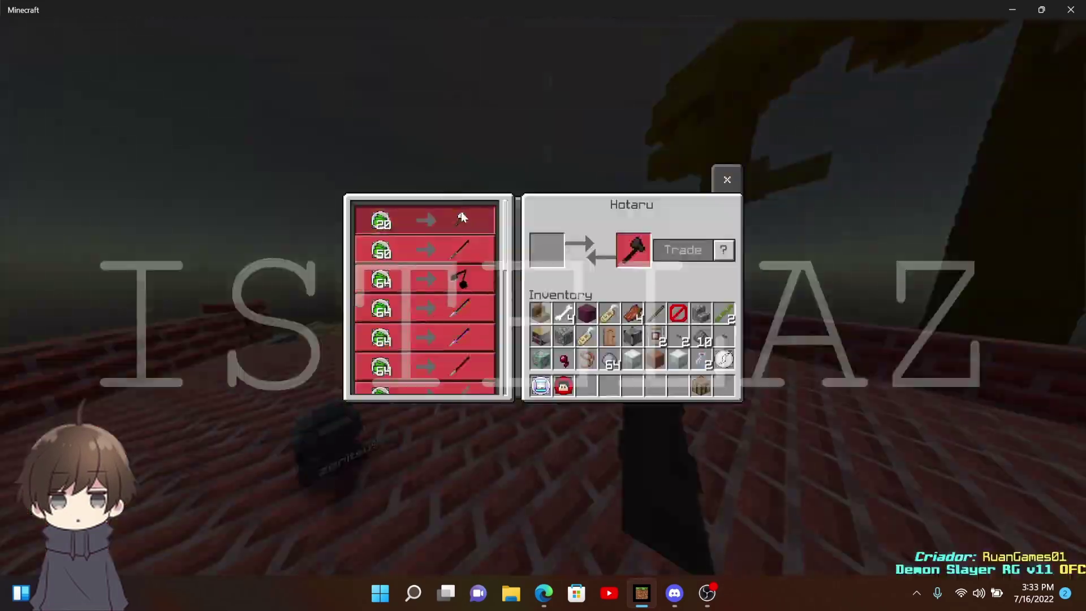
scroll(458, 289, "down", 2)
scroll(471, 331, "down", 2)
scroll(472, 342, "down", 2)
key("Escape")
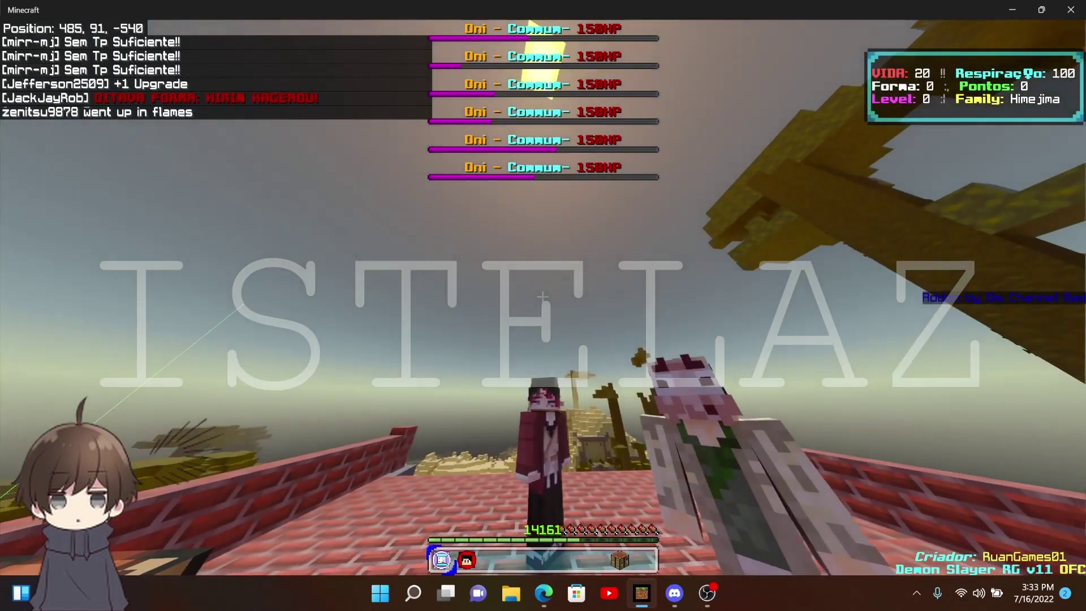
right_click(543, 357)
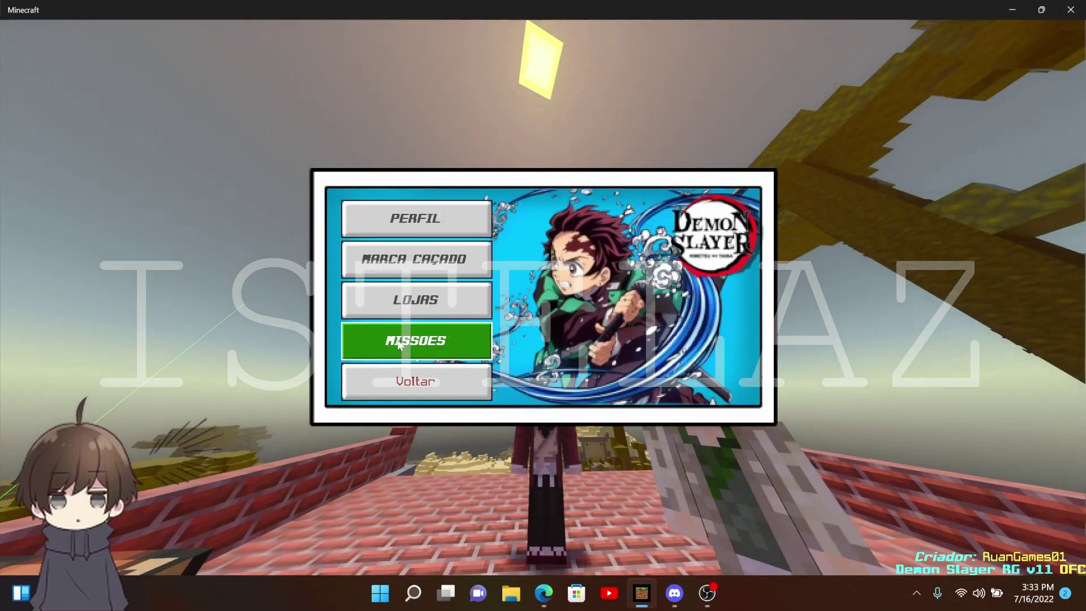
key("Escape")
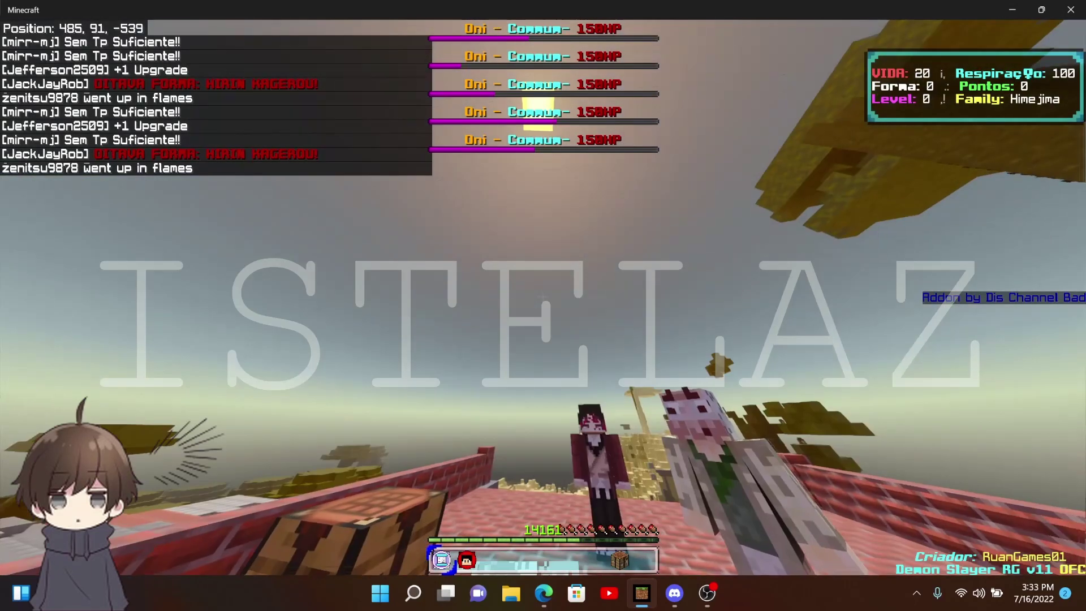
right_click(544, 339)
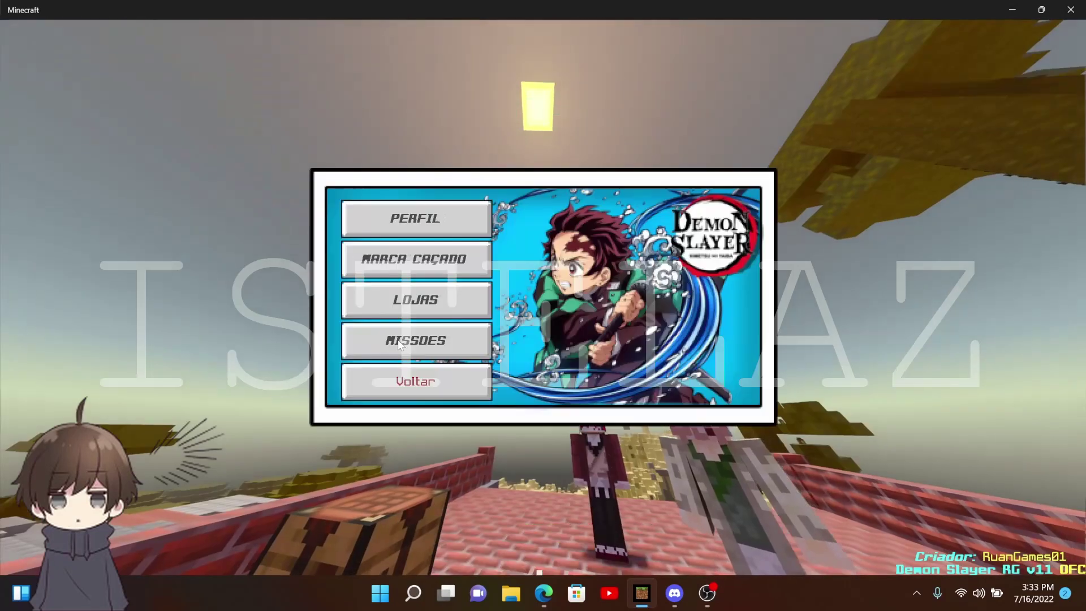
left_click(441, 301)
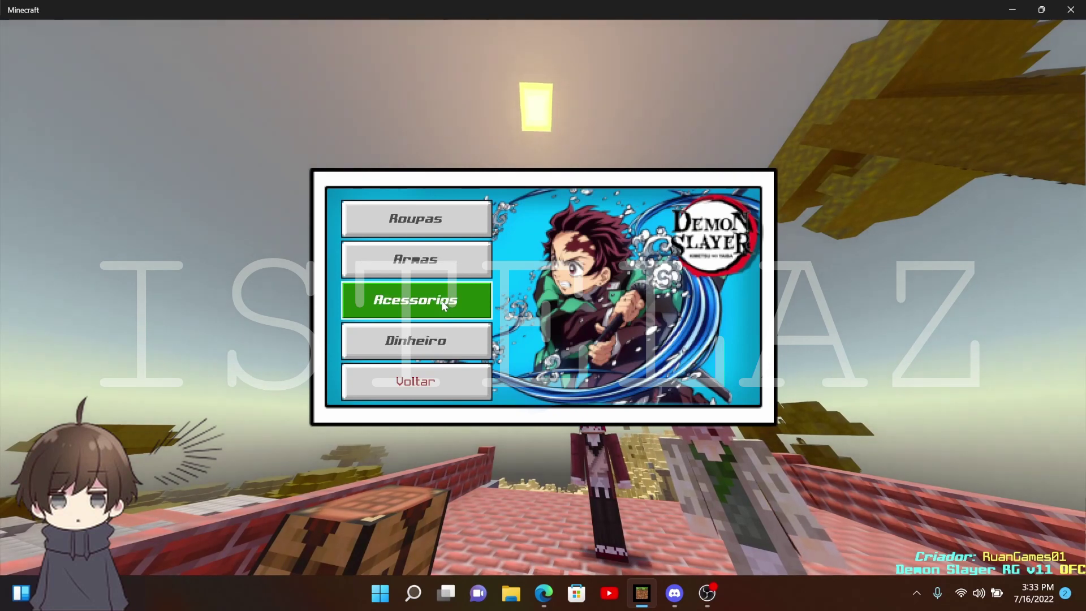
left_click(429, 340)
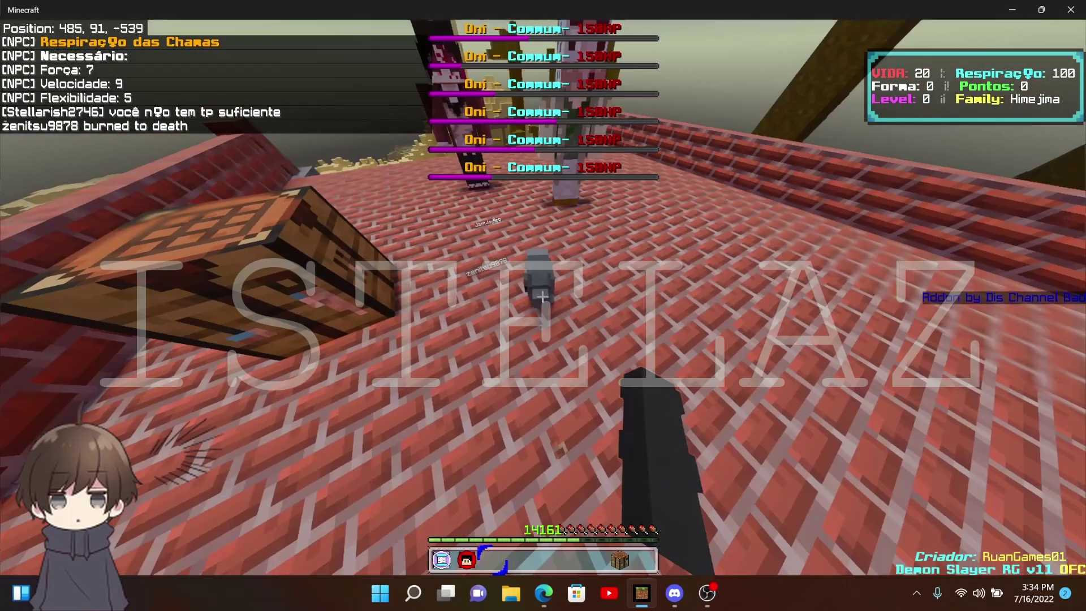
right_click(543, 294)
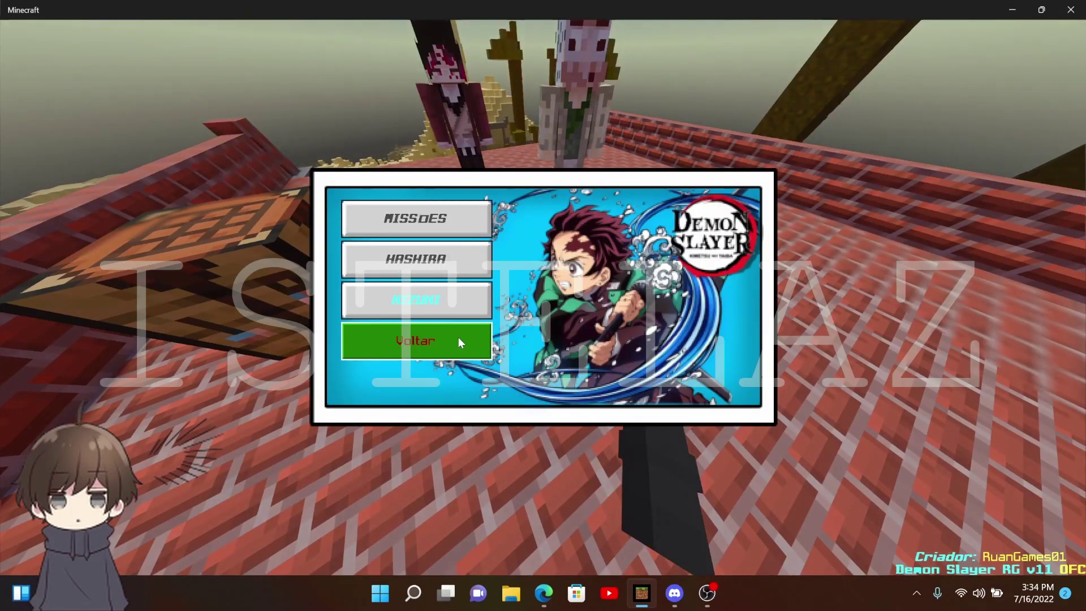
left_click(458, 336)
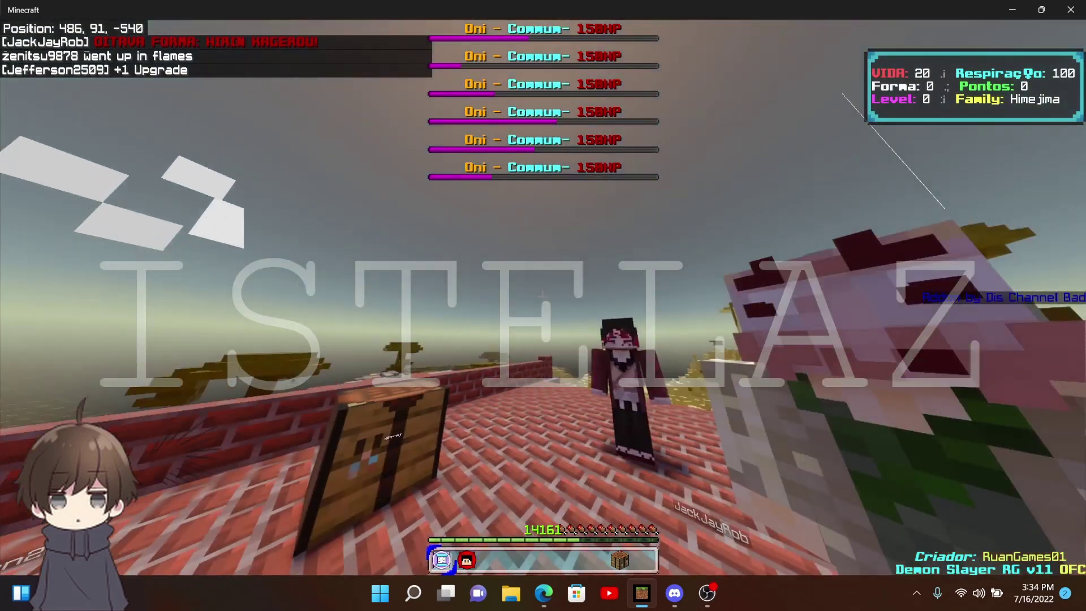
Browse the Table Roupas outfits: Zenitsu, Tanjiro, Uzui, Muichiro and Tomioka
right_click(543, 294)
left_click(426, 306)
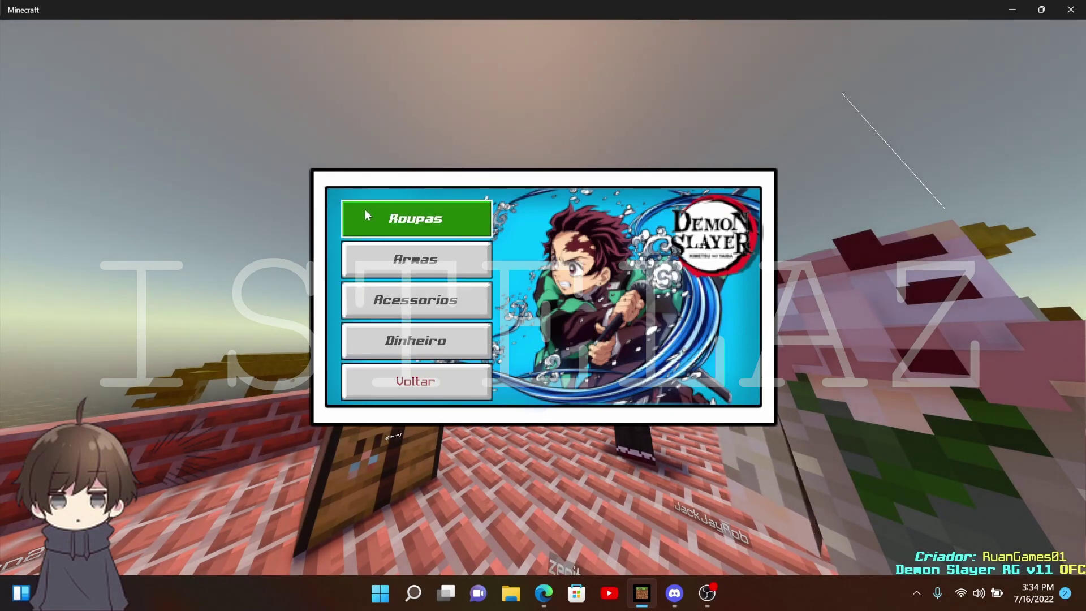
left_click(399, 217)
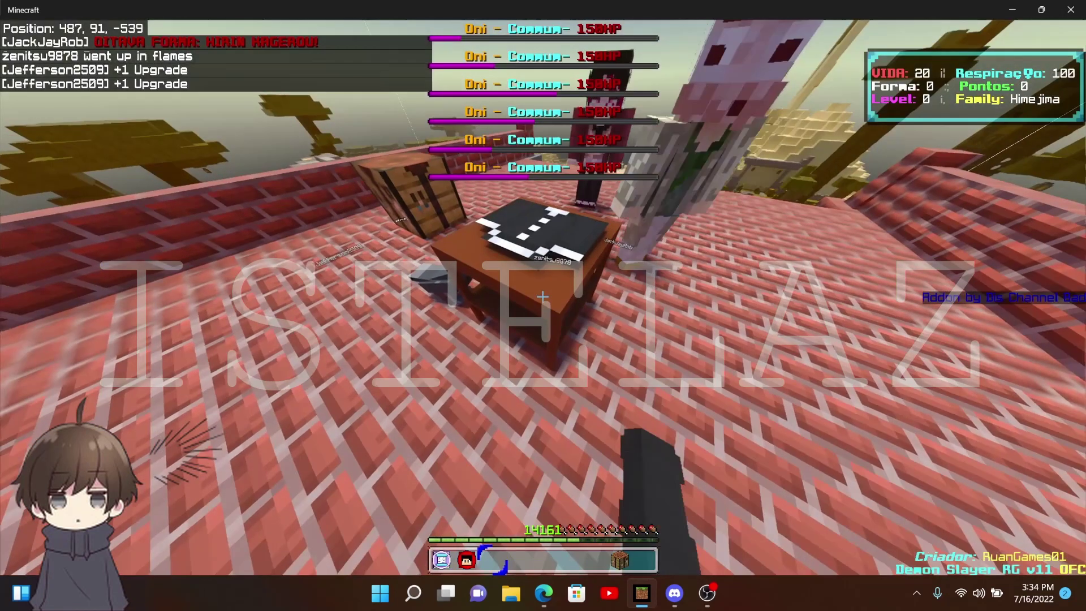
right_click(543, 294)
scroll(462, 255, "down", 5)
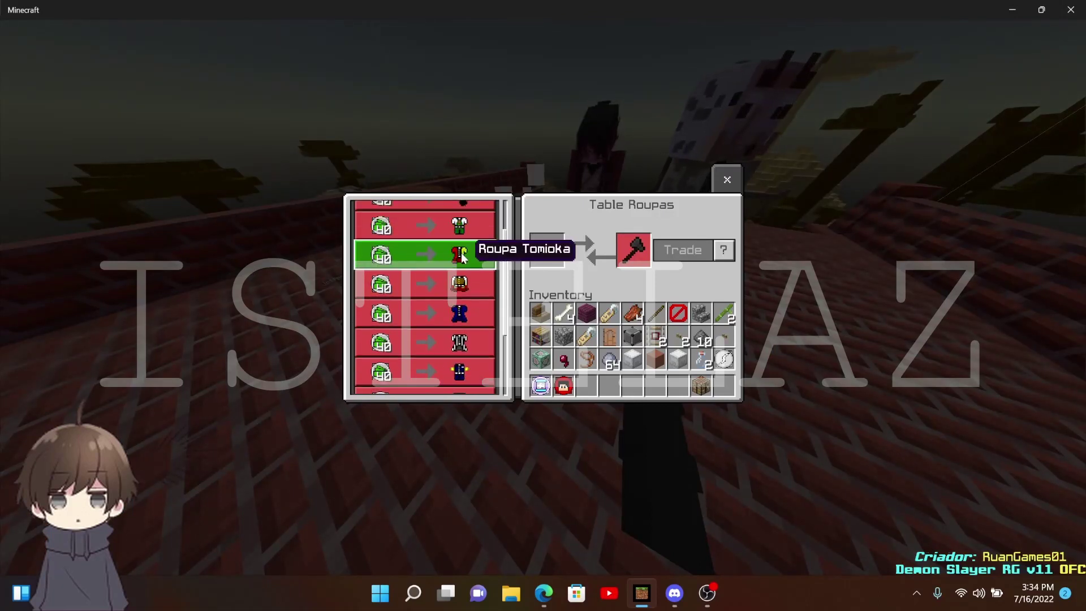
scroll(462, 263, "down", 4)
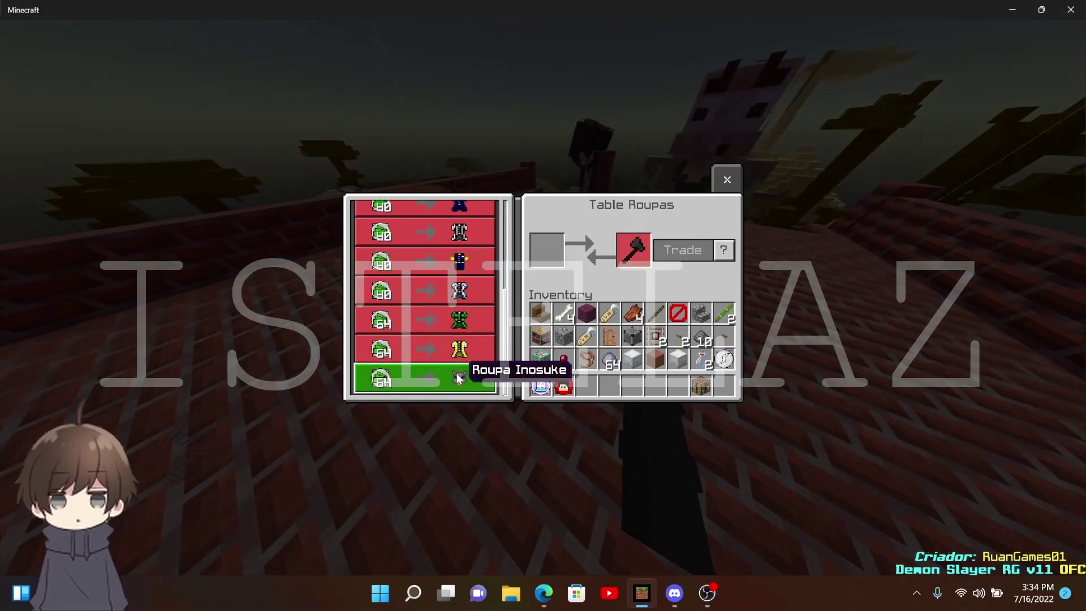
scroll(458, 340, "up", 3)
scroll(462, 347, "up", 3)
scroll(463, 350, "down", 3)
scroll(461, 364, "down", 3)
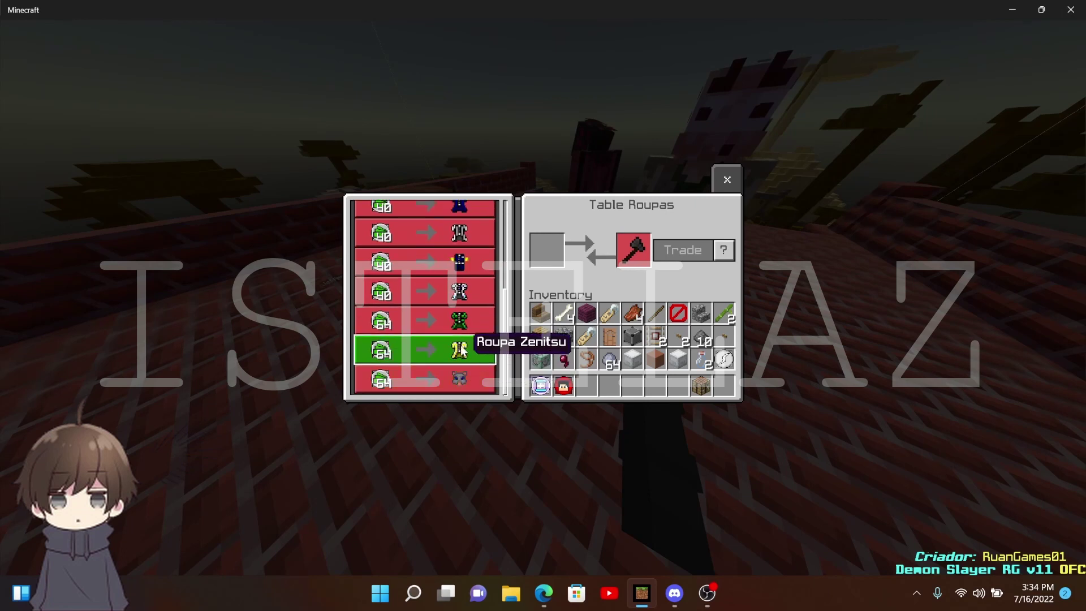
scroll(460, 348, "up", 1)
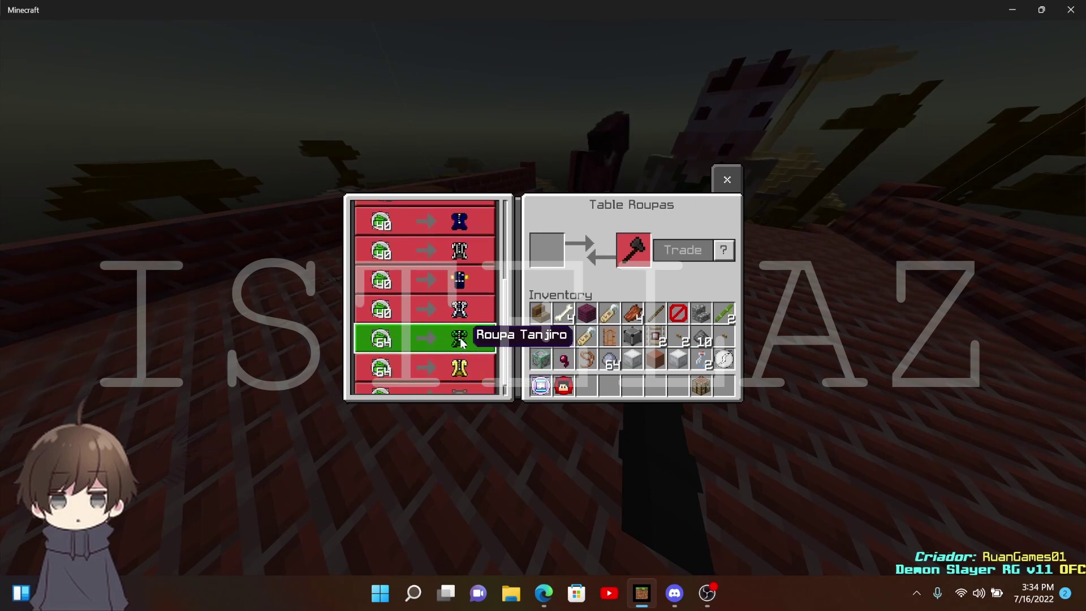
scroll(461, 339, "up", 1)
scroll(461, 331, "up", 1)
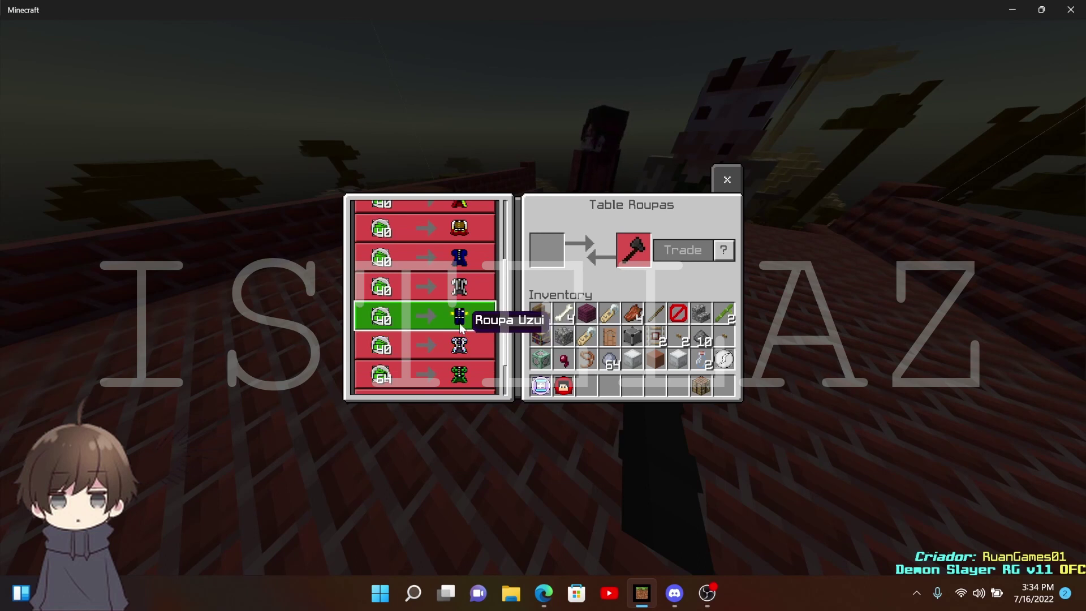
scroll(461, 325, "up", 1)
scroll(461, 325, "up", 1)
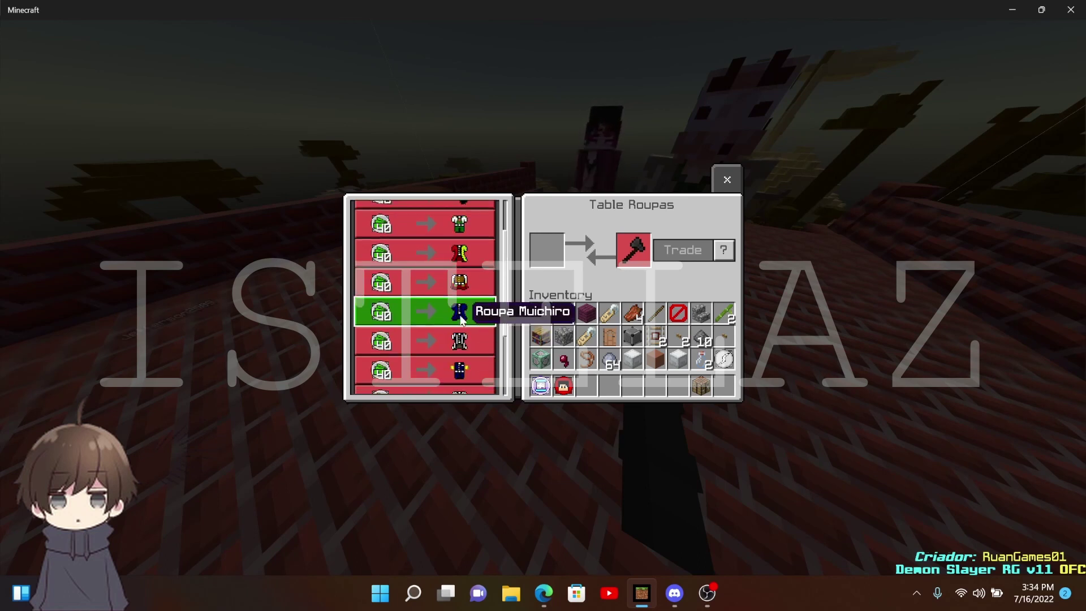
scroll(461, 318, "up", 1)
scroll(460, 318, "up", 1)
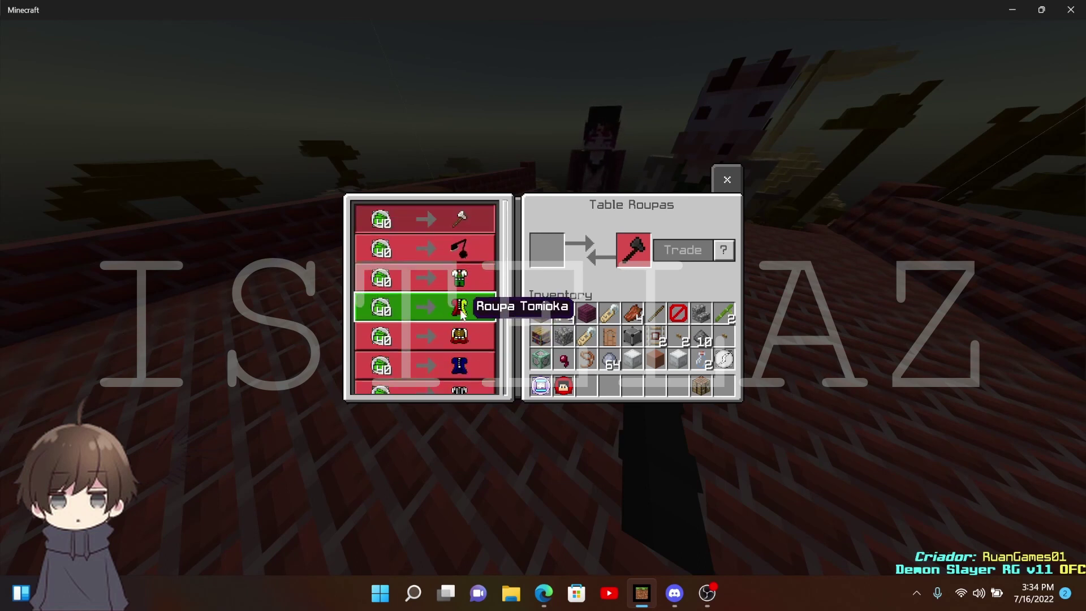
key("Escape")
Request the MARCA CAÇADO hunter mark, refused for lacking 20 per attribute
right_click(544, 306)
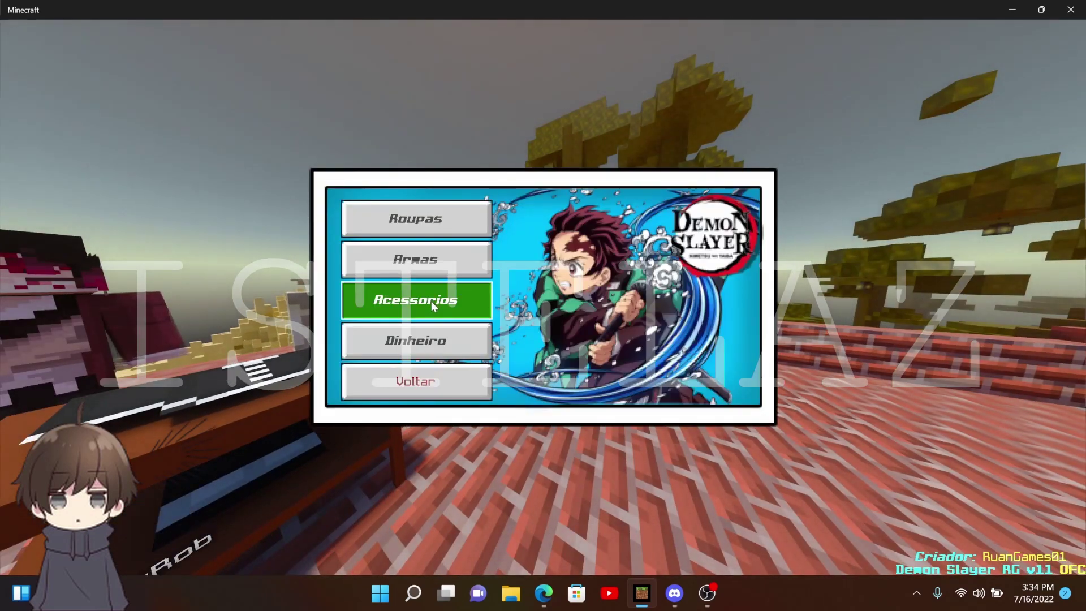
left_click(431, 300)
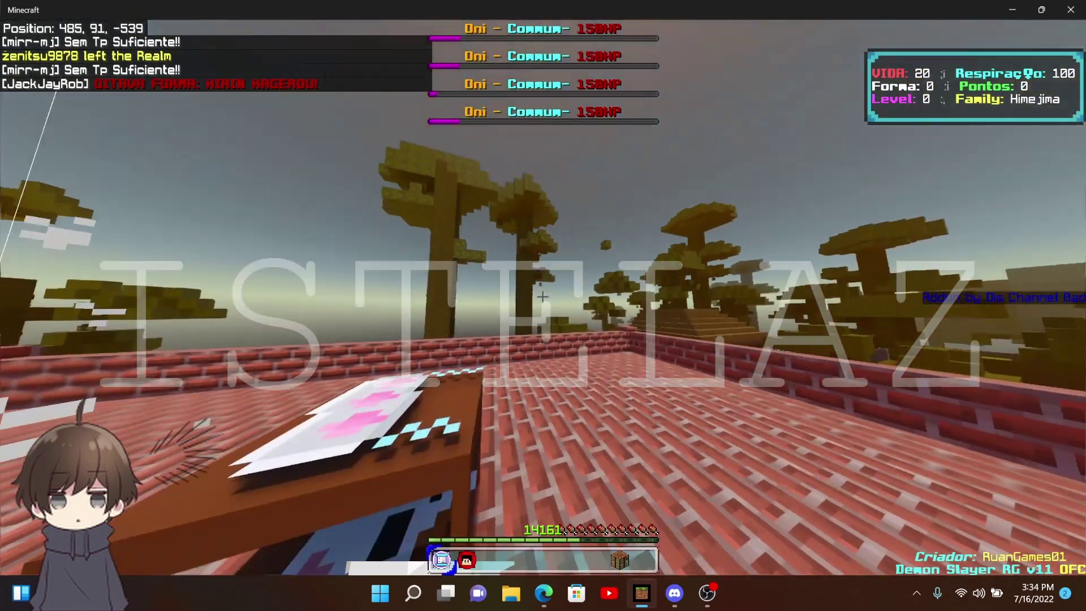
right_click(543, 306)
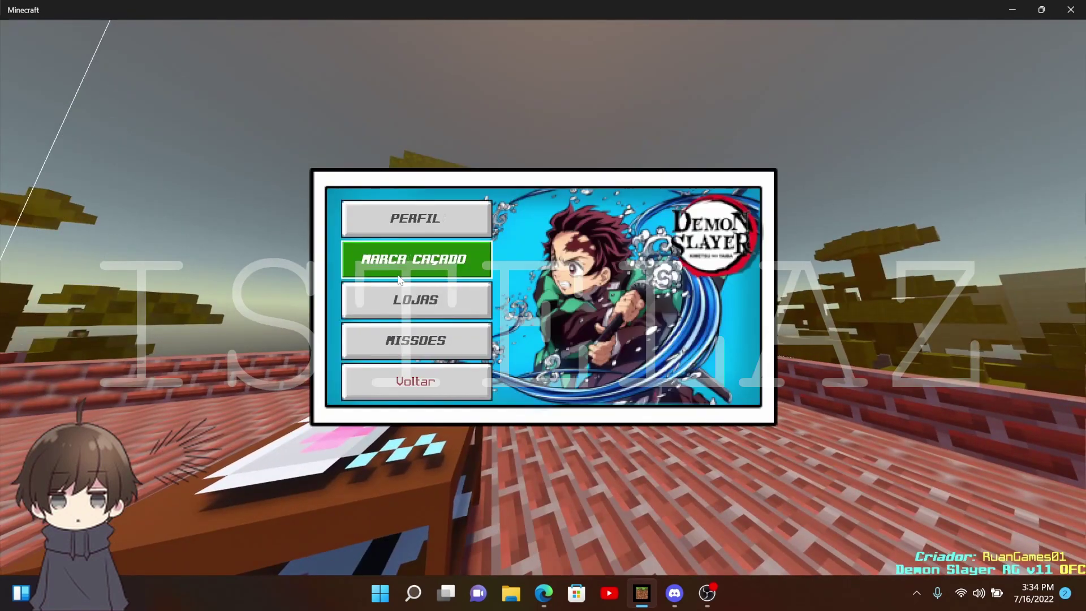
left_click(414, 259)
Open the Acessórios shop table through the shop categories, then close it
right_click(543, 296)
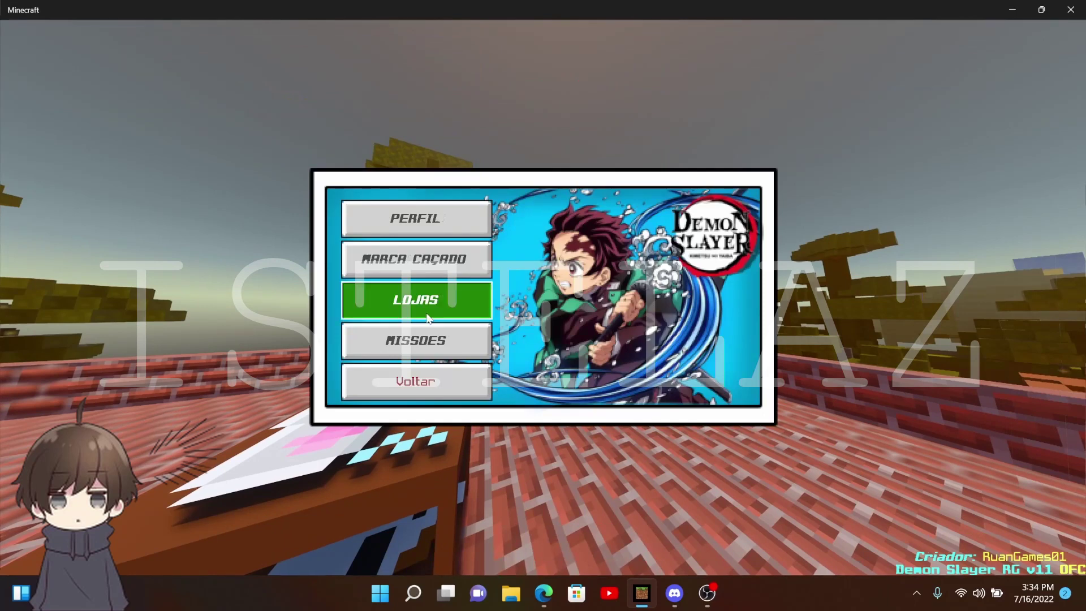
left_click(418, 301)
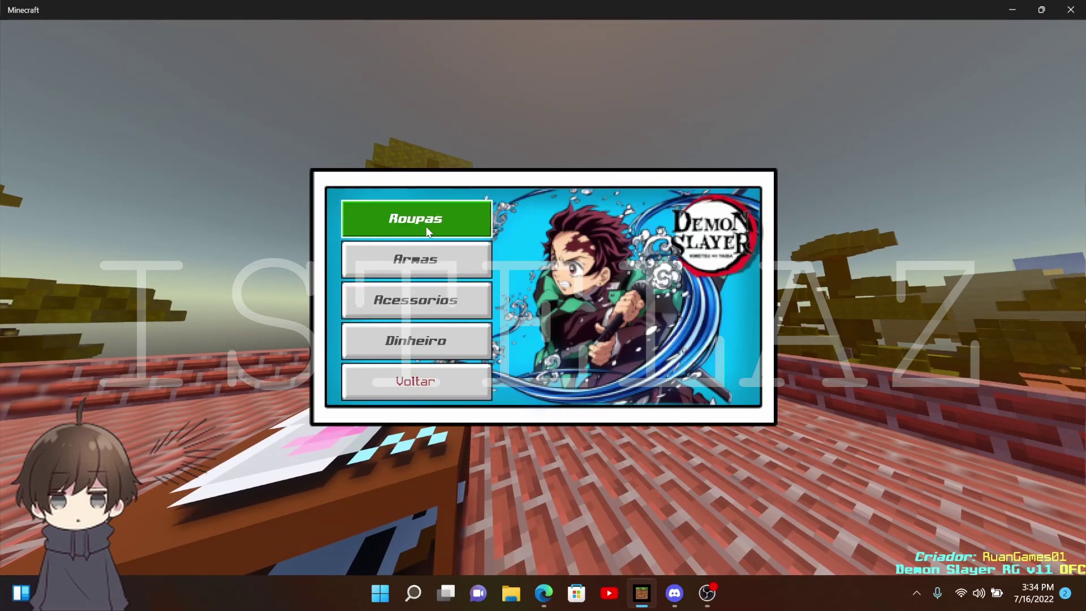
left_click(416, 300)
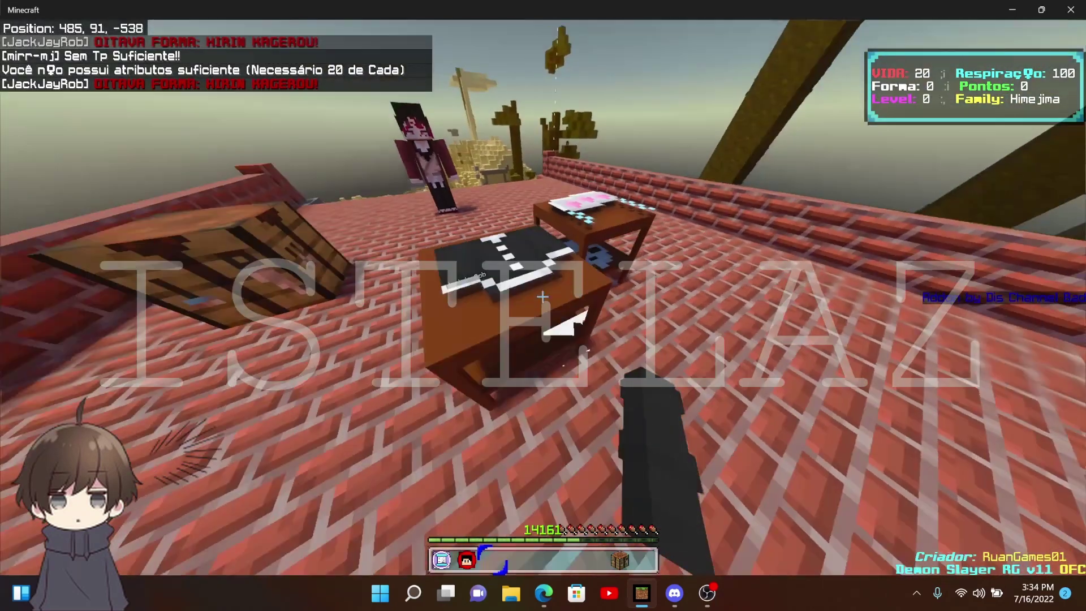
scroll(543, 295, "down", 1)
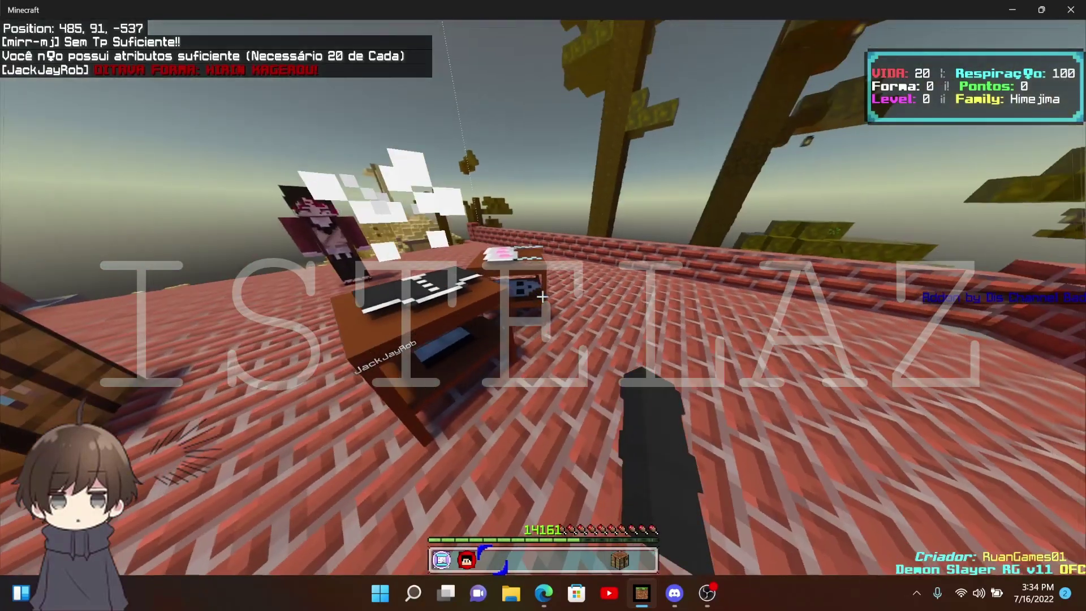
right_click(543, 296)
key("Escape")
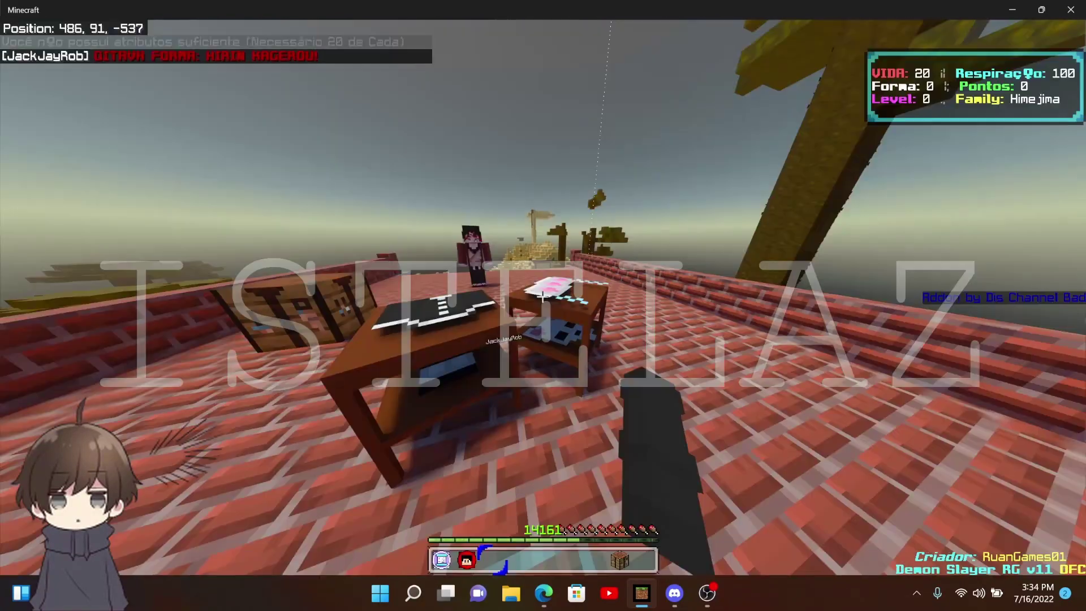
Recheck the empty Acessórios table and move toward the red table
right_click(542, 295)
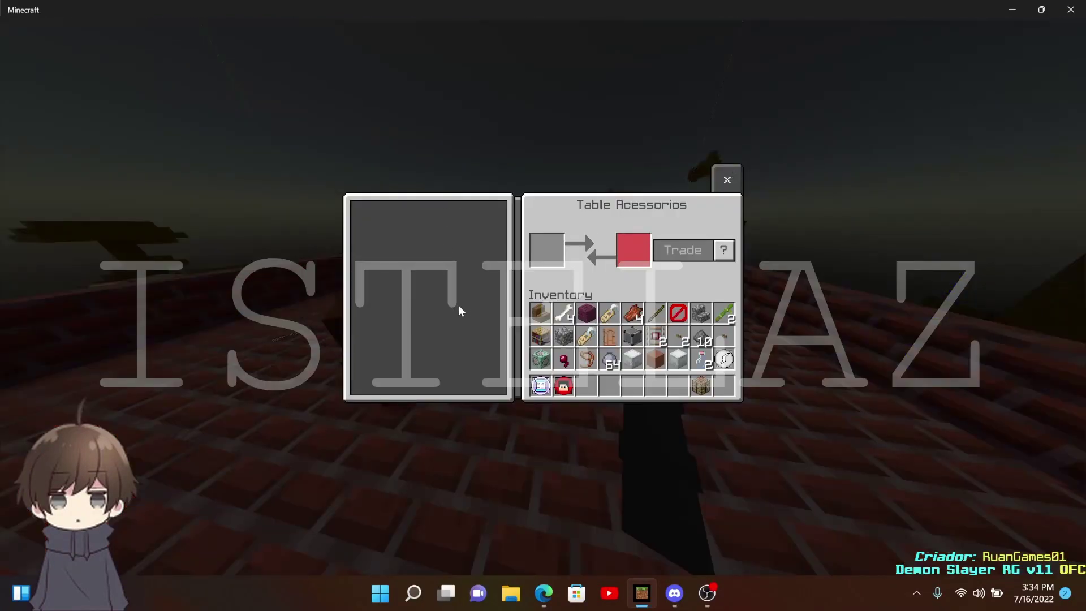
key("Escape")
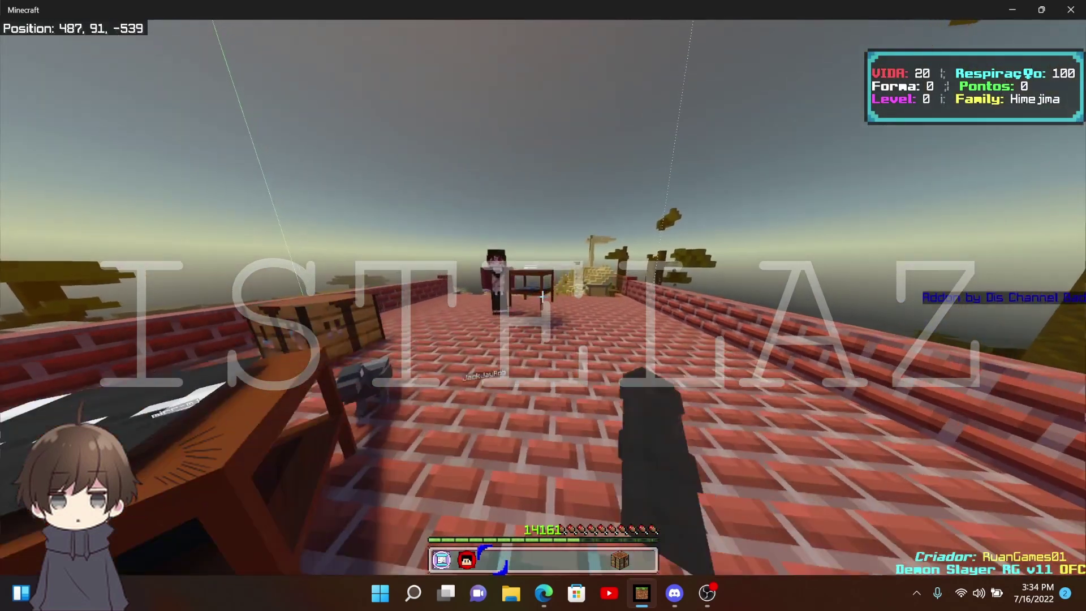
right_click(543, 296)
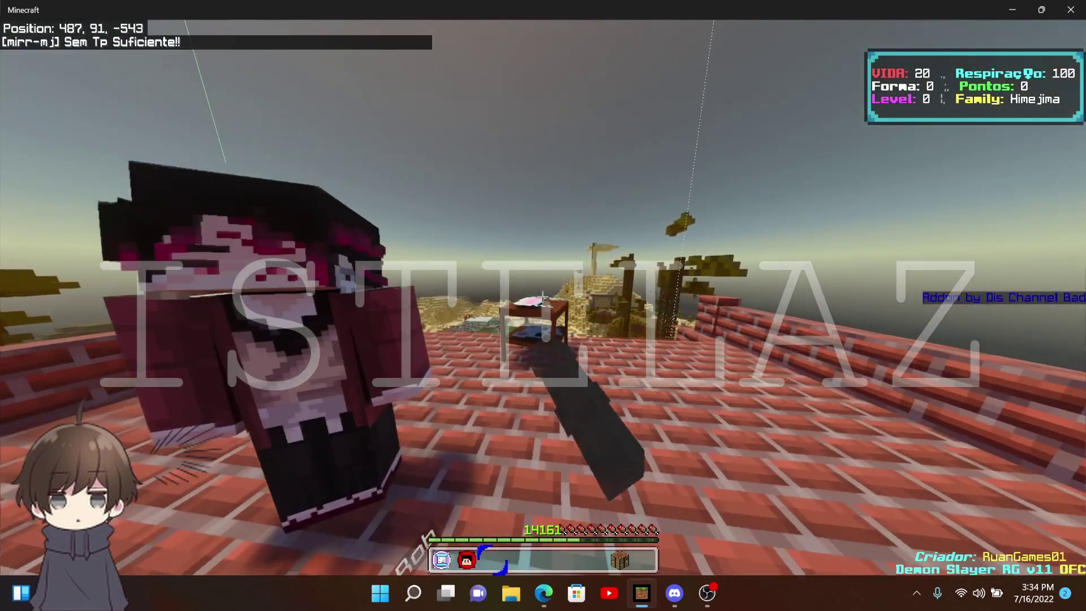
key("w")
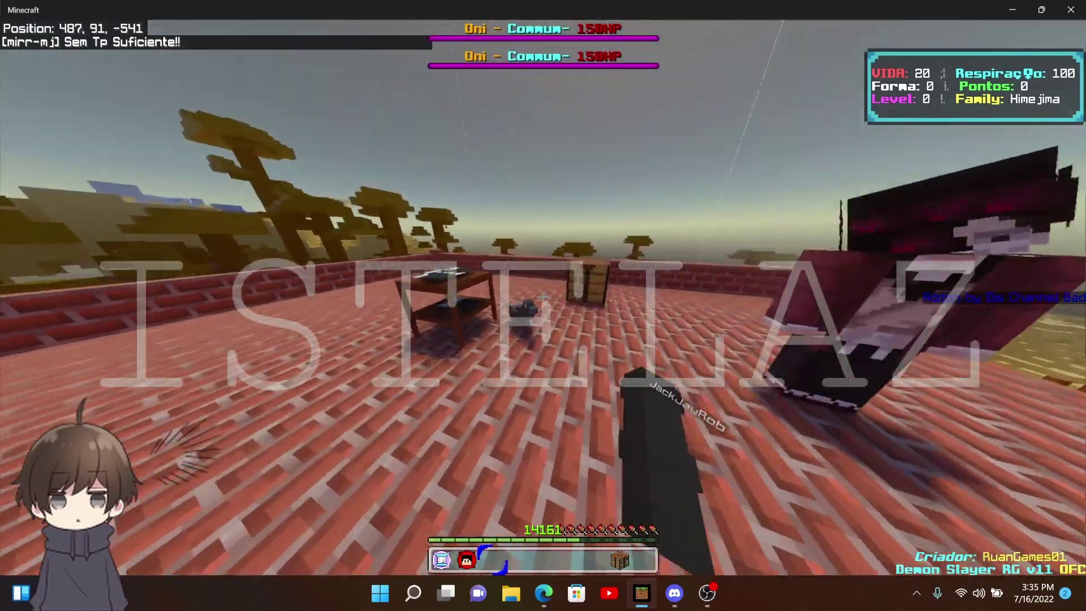
right_click(542, 295)
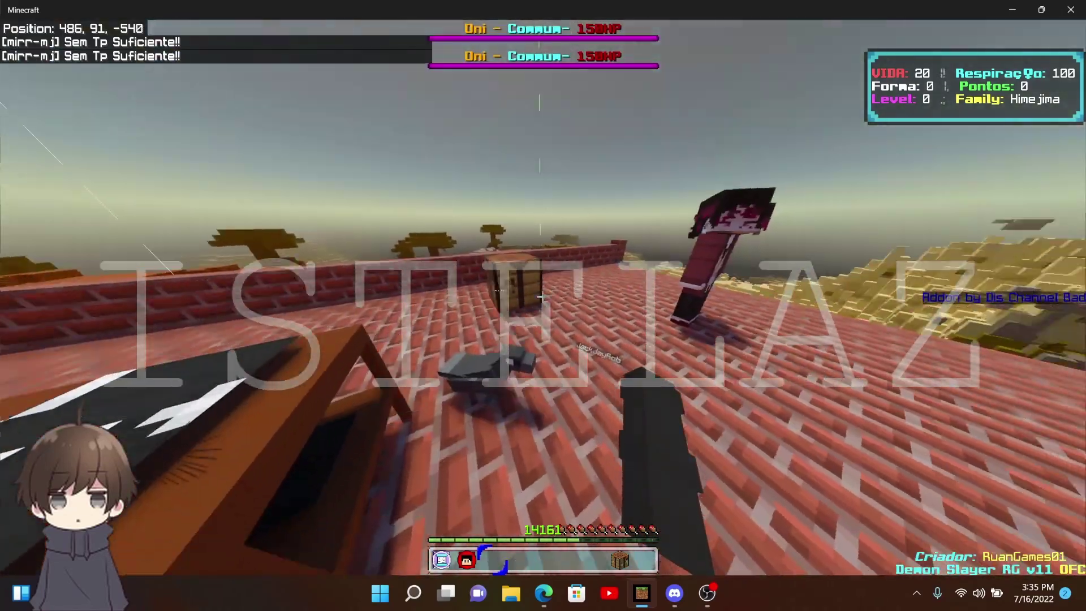
Walk across the rooftop toward its edge and open the command line
key("w")
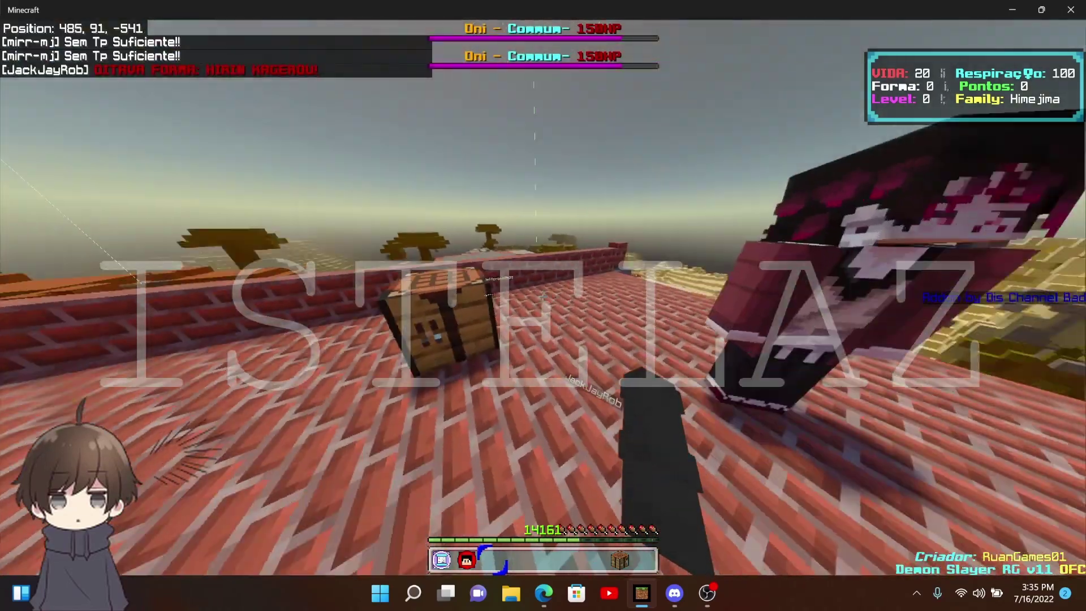
key("w")
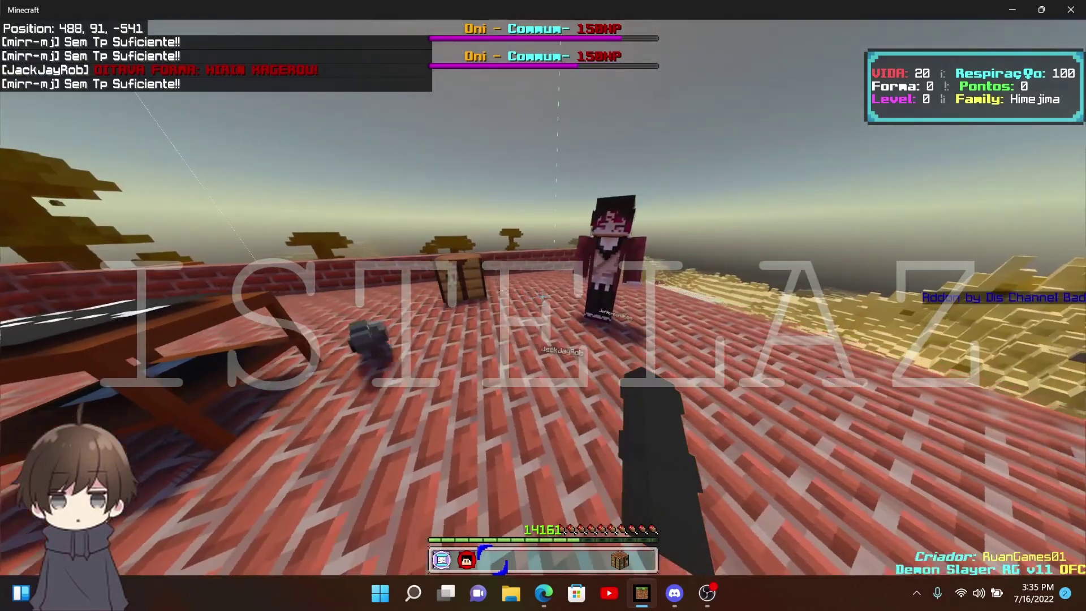
key("w")
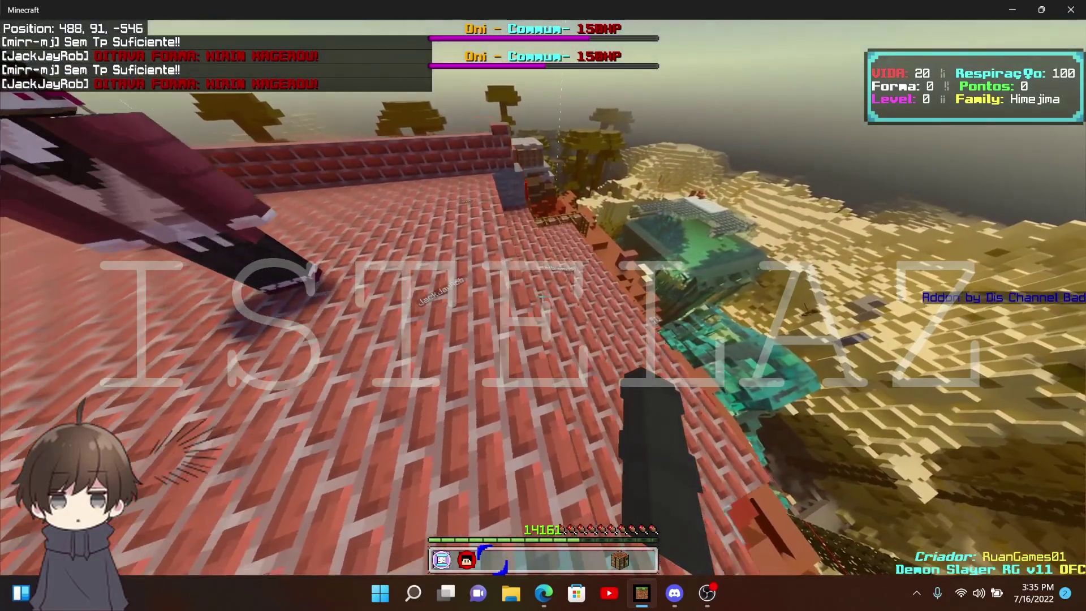
key("slash")
type("gamemo")
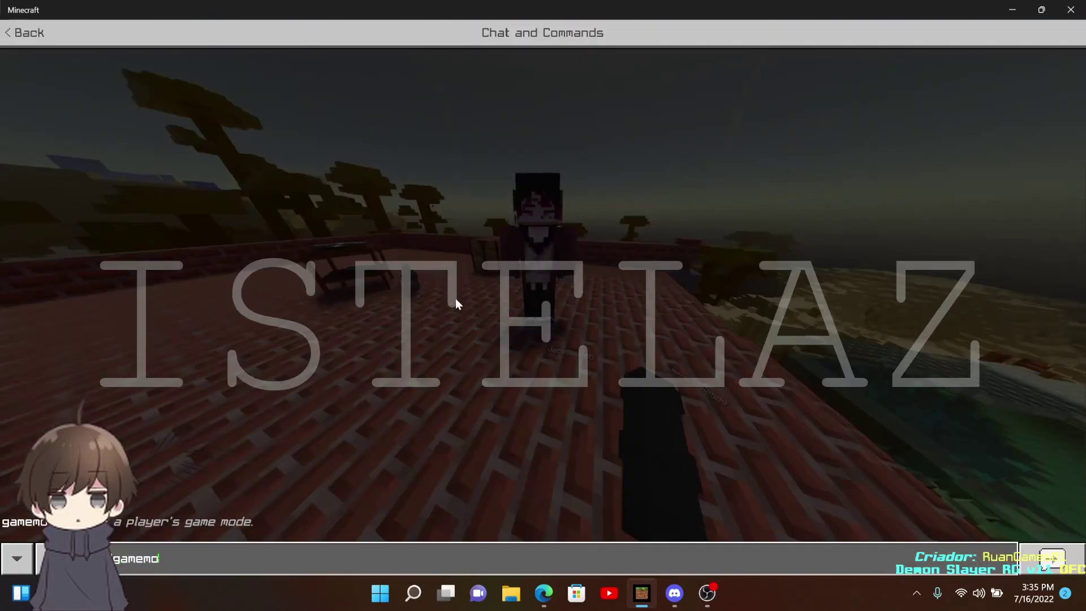
type("de c")
Switch to creative with /gamemode c and stock the hotbar with four 64-stacks of red add-on items
key("Return")
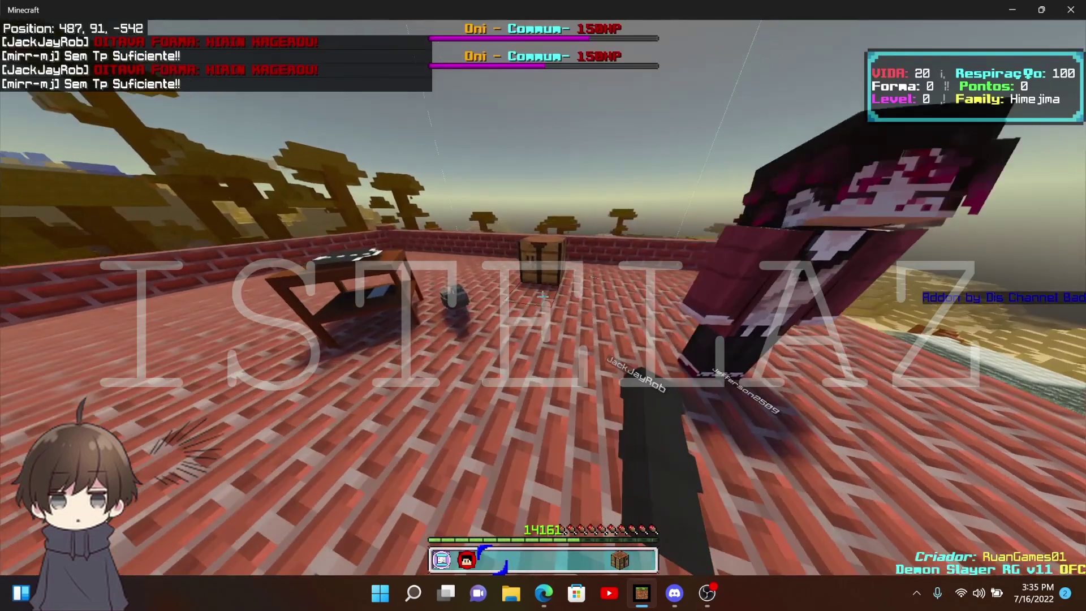
key("e")
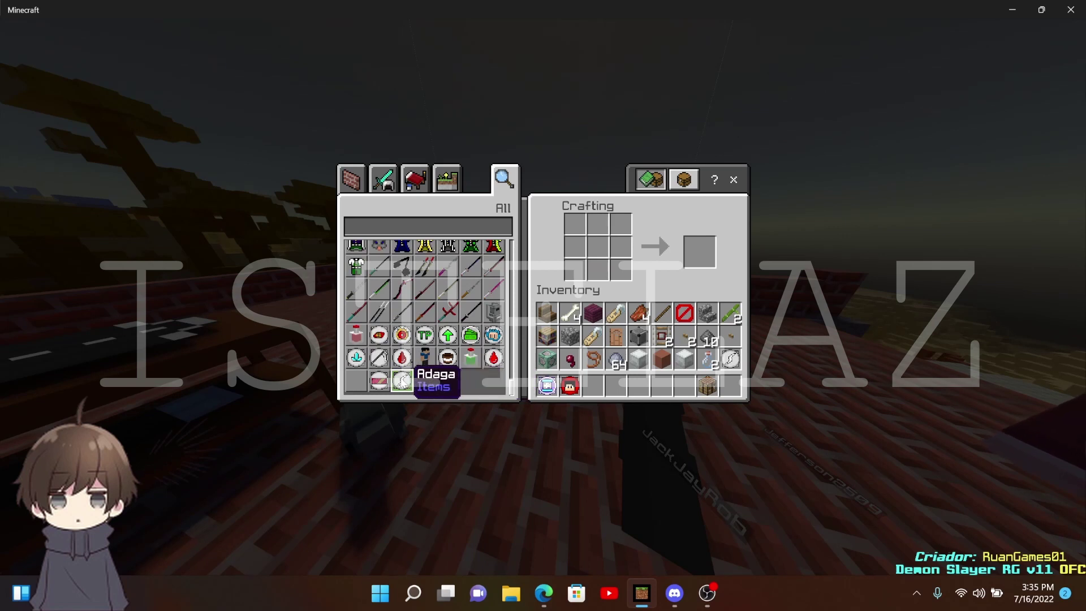
key("Escape")
key("Escape")
key("Escape")
key("t")
key("Escape")
key("e")
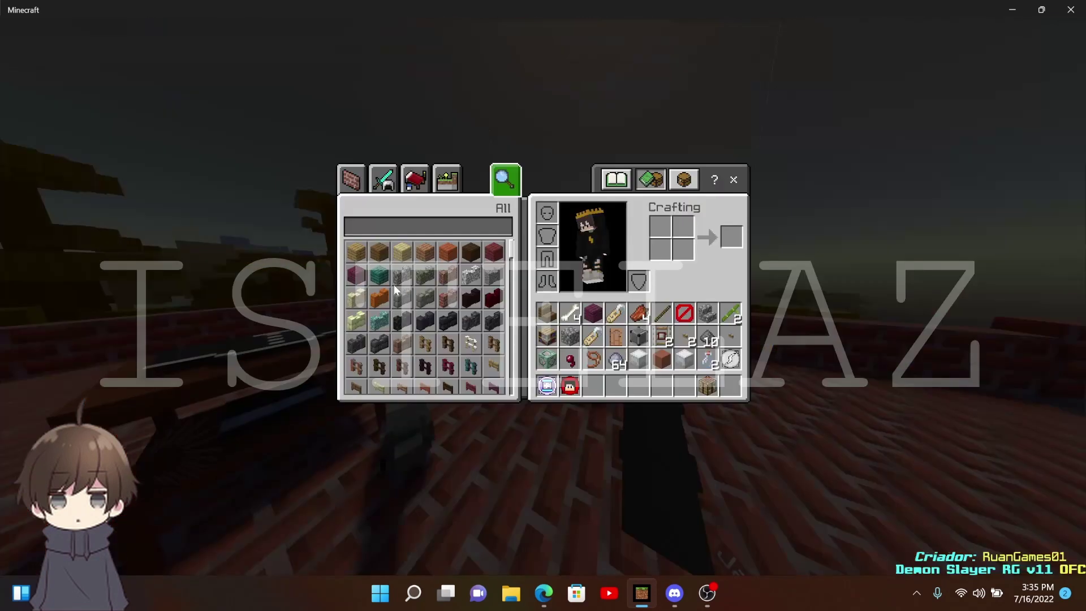
scroll(511, 248, "down", 3)
key("Escape")
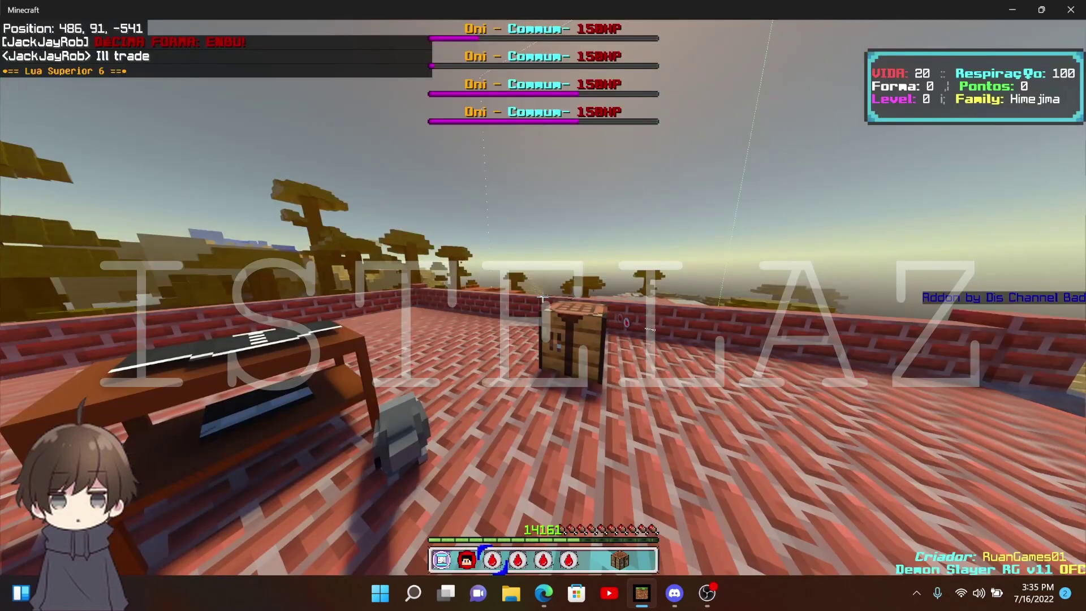
key("slash")
type("gamemode")
key("Escape")
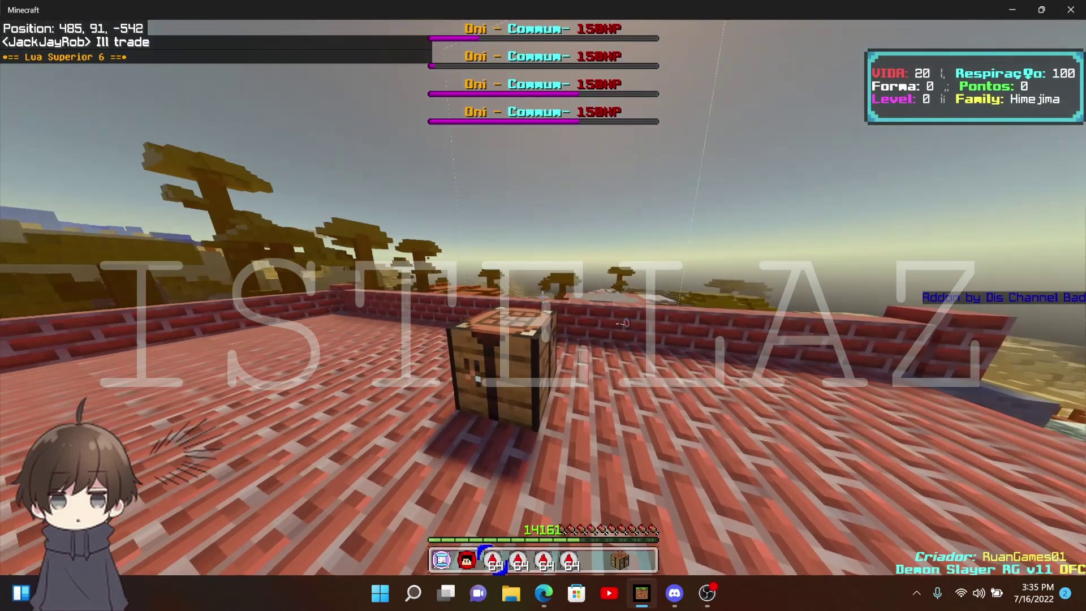
At the crafting table, show all recipes and preview the Sangue Muzan recipe, then clear it
right_click(543, 306)
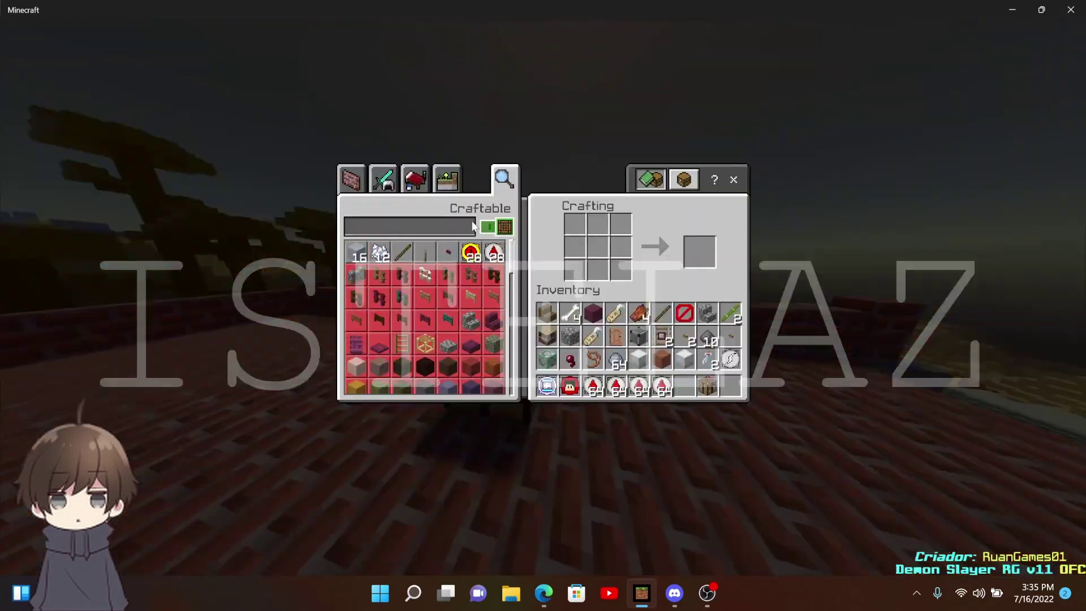
left_click(504, 226)
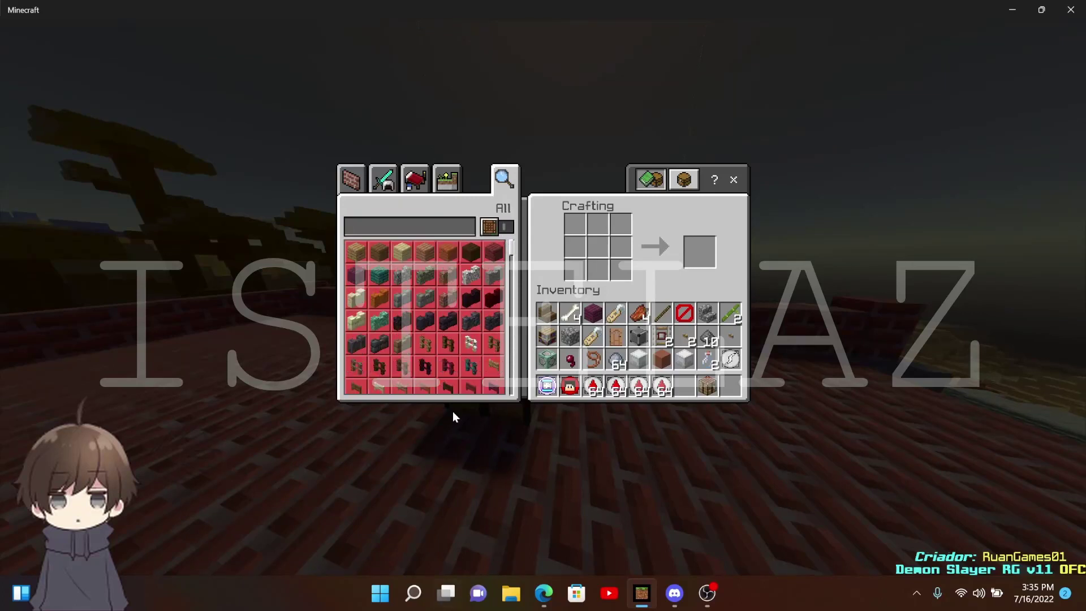
scroll(456, 379, "down", 8)
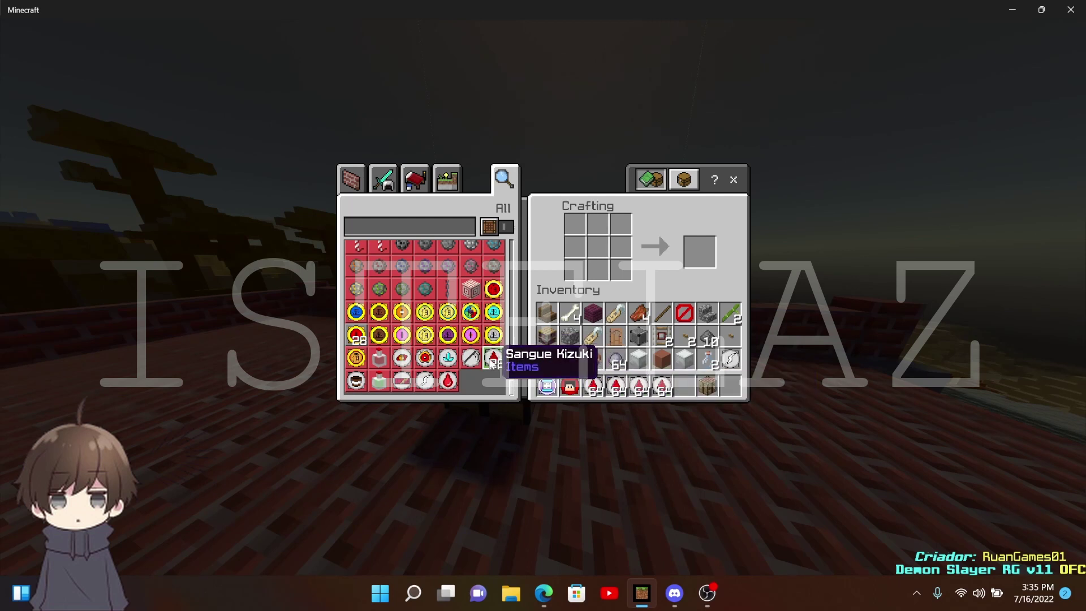
left_click(447, 380)
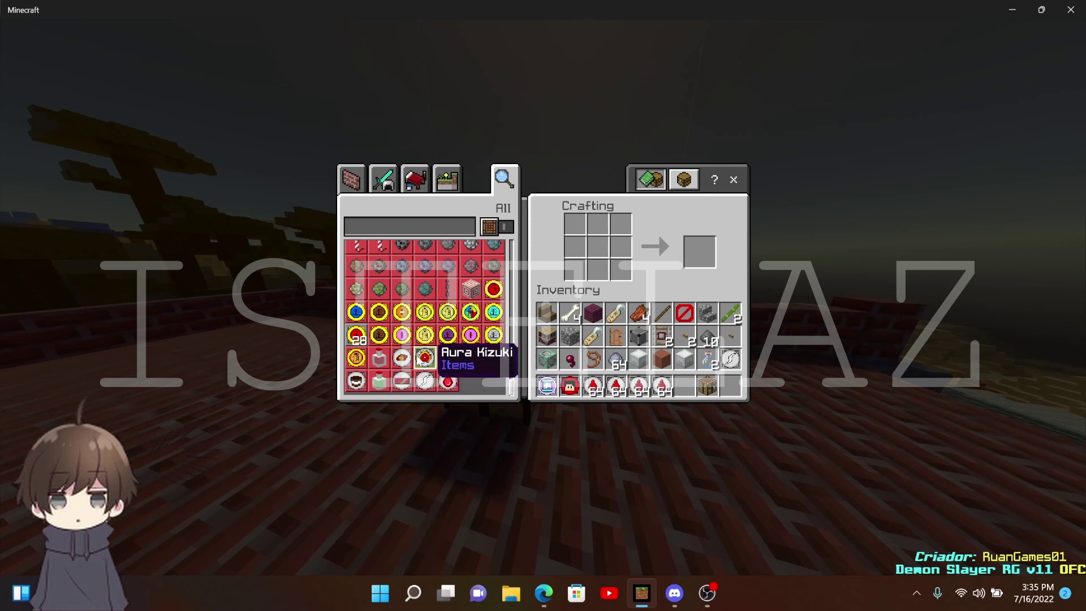
left_click(402, 357)
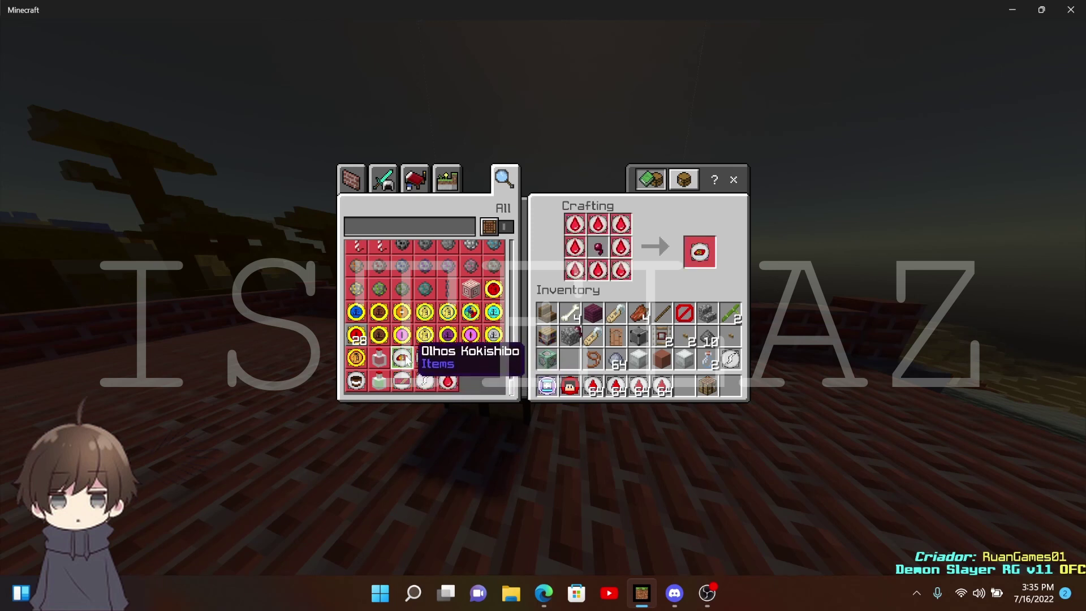
left_click(604, 248)
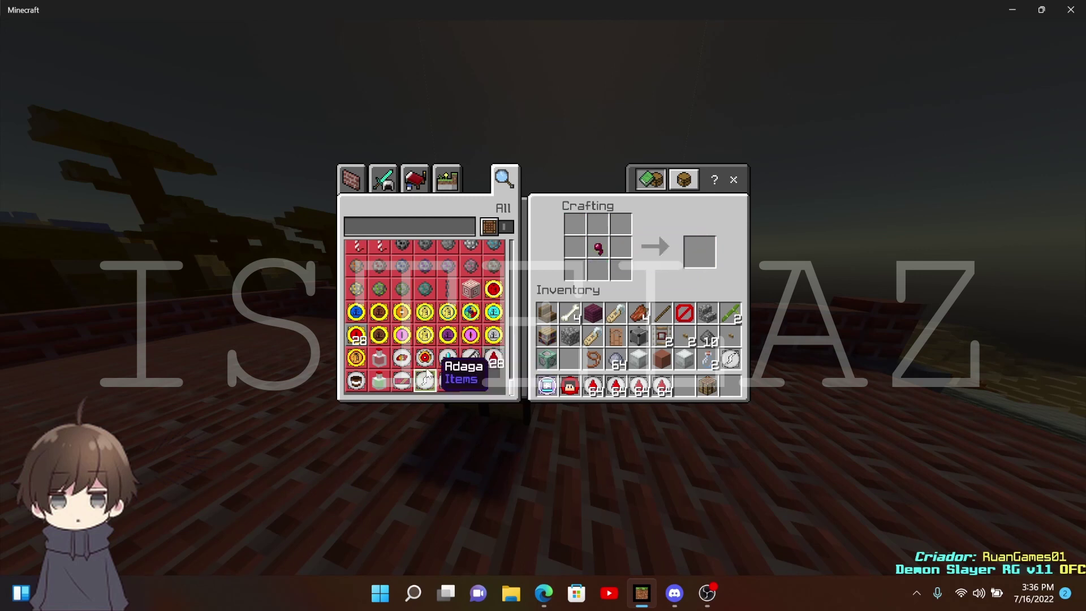
Preview the Aura Kizuki, Modo Oni Temari, Lua, Red Banner and Lua Superior 5 recipes
left_click(425, 358)
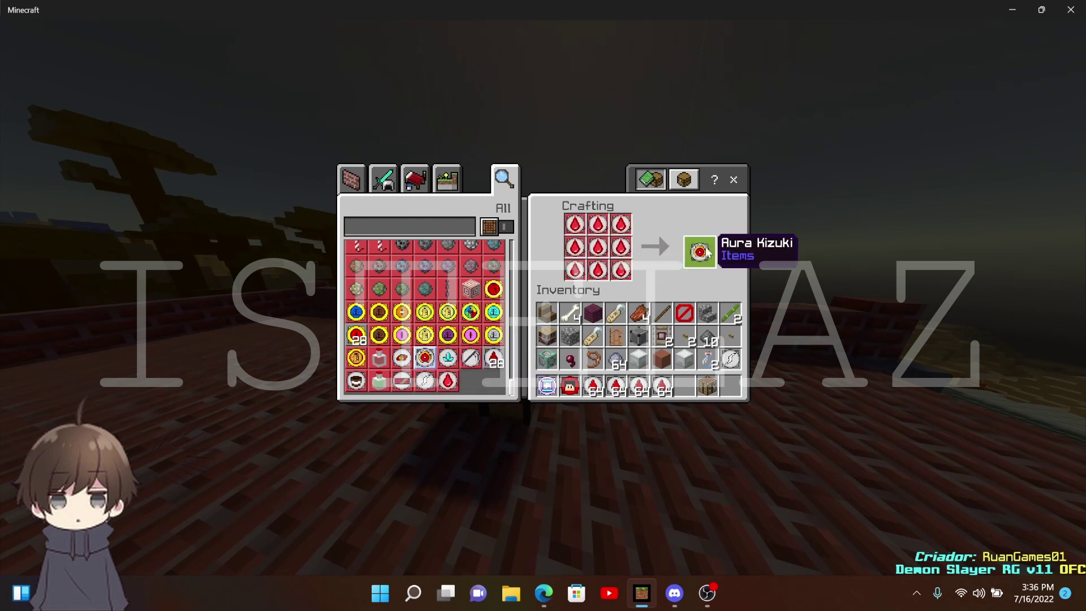
left_click(426, 335)
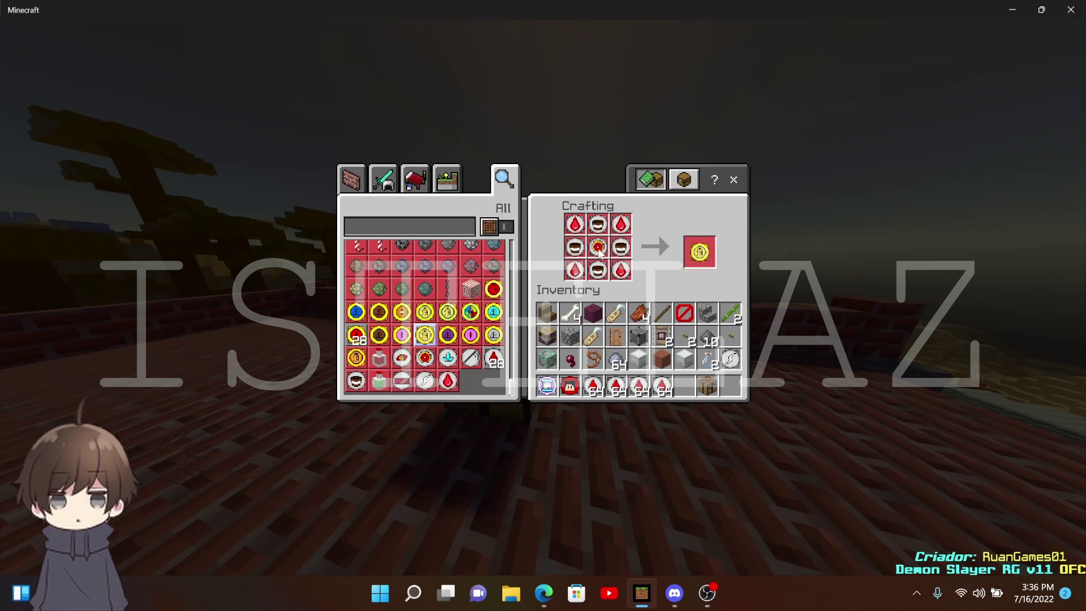
left_click(403, 311)
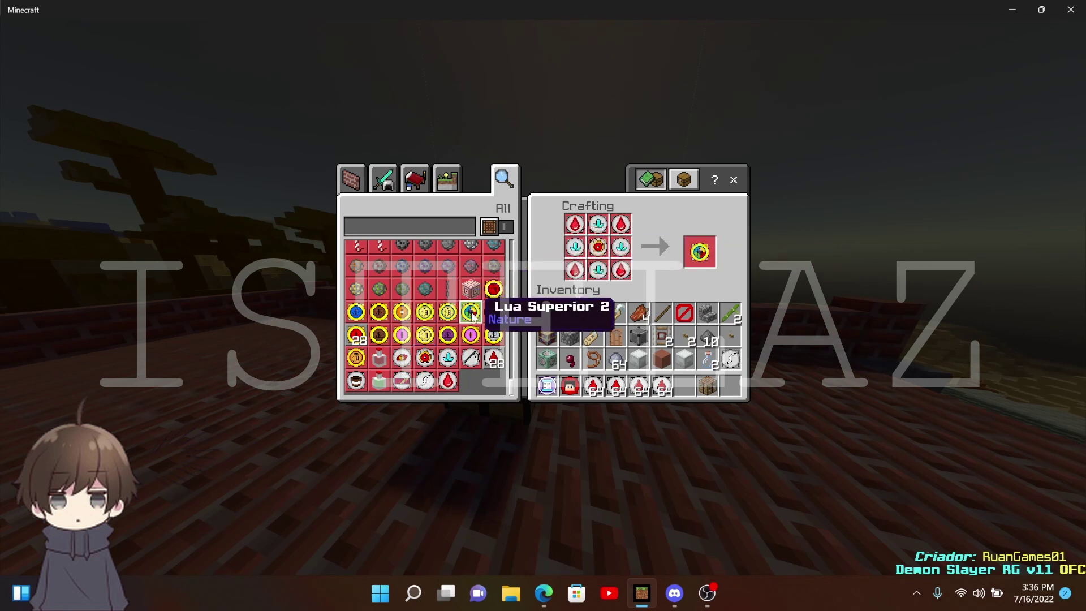
left_click(448, 334)
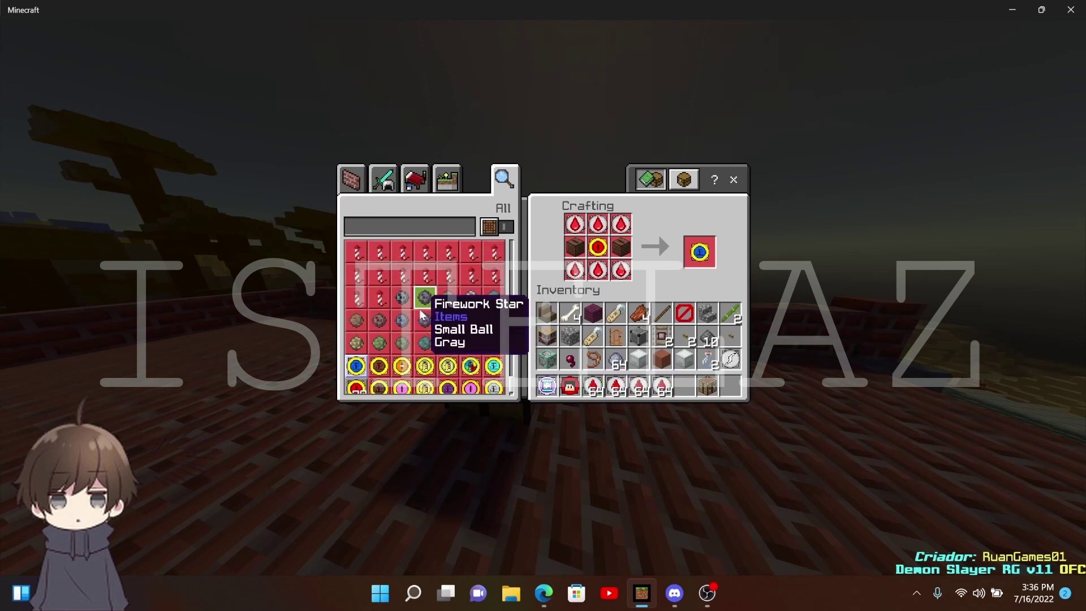
scroll(424, 314, "up", 5)
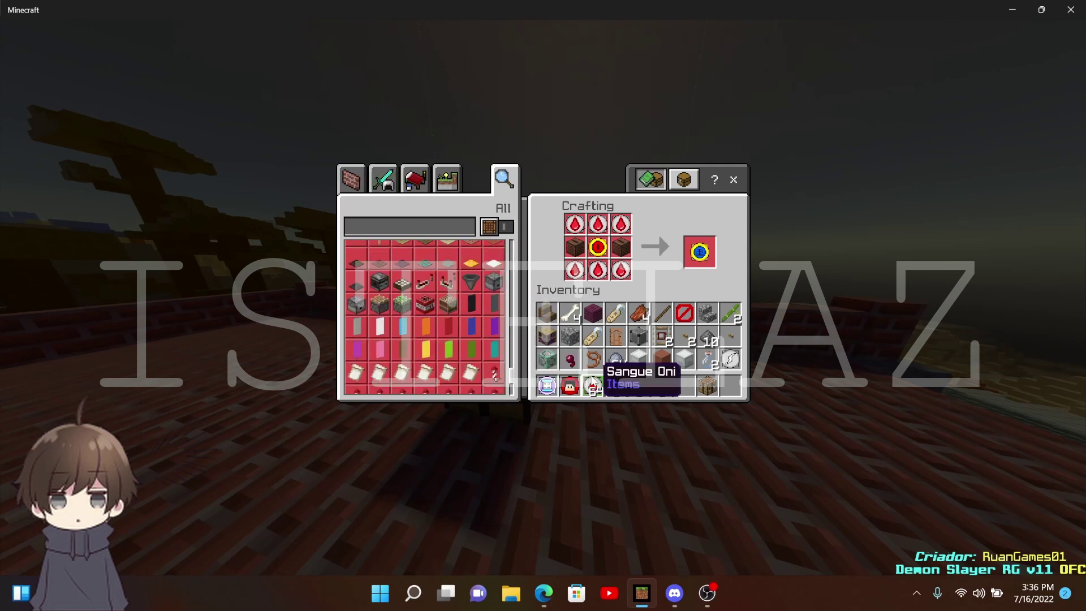
scroll(445, 315, "up", 4)
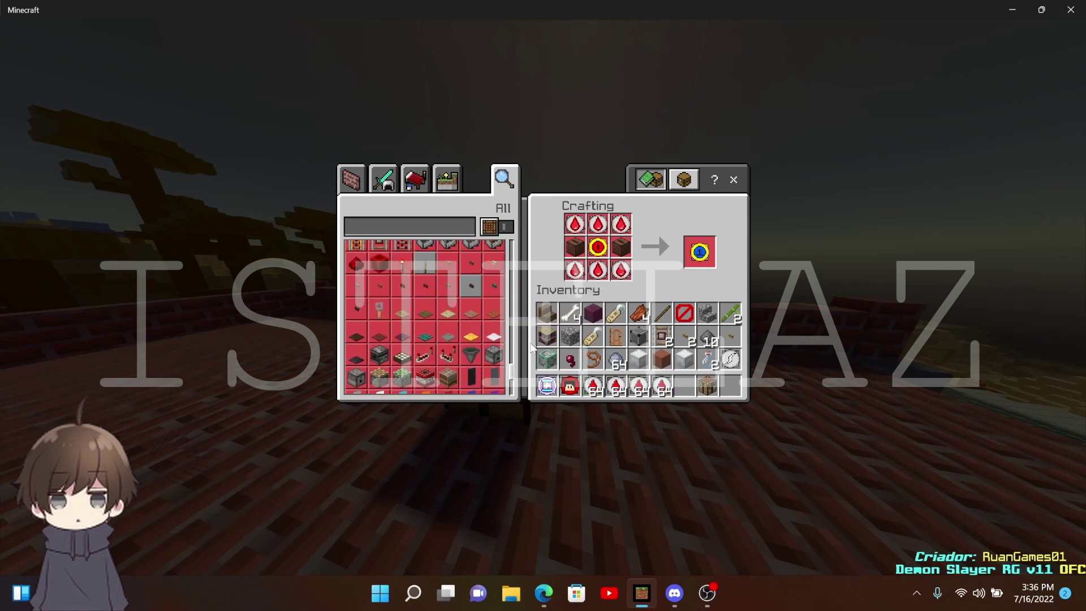
mouse_move(516, 382)
left_mouse_down()
mouse_move(523, 265)
mouse_move(498, 364)
left_mouse_up()
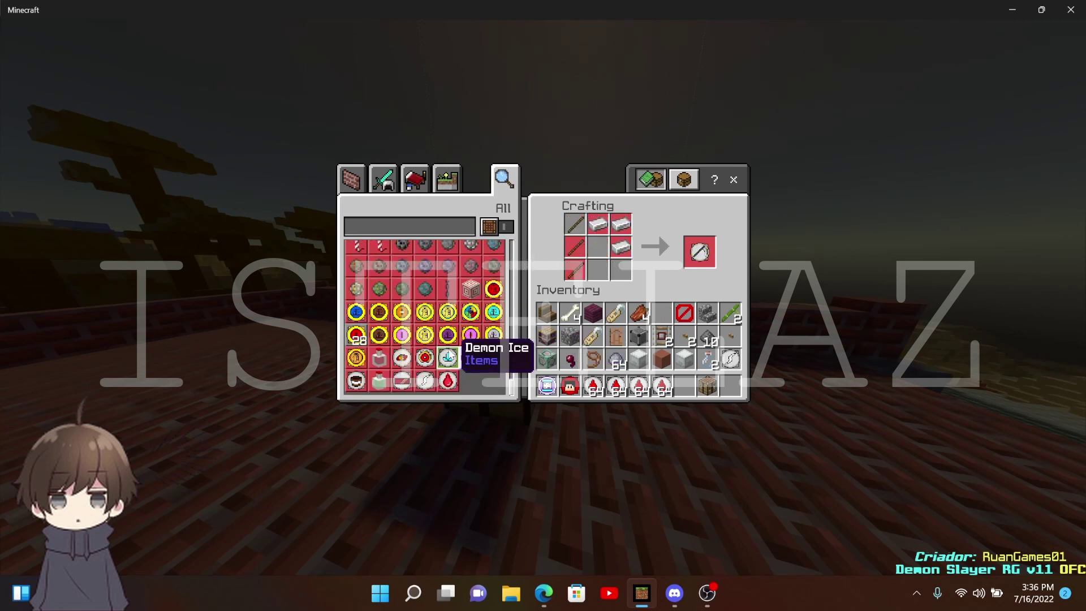
left_click(451, 335)
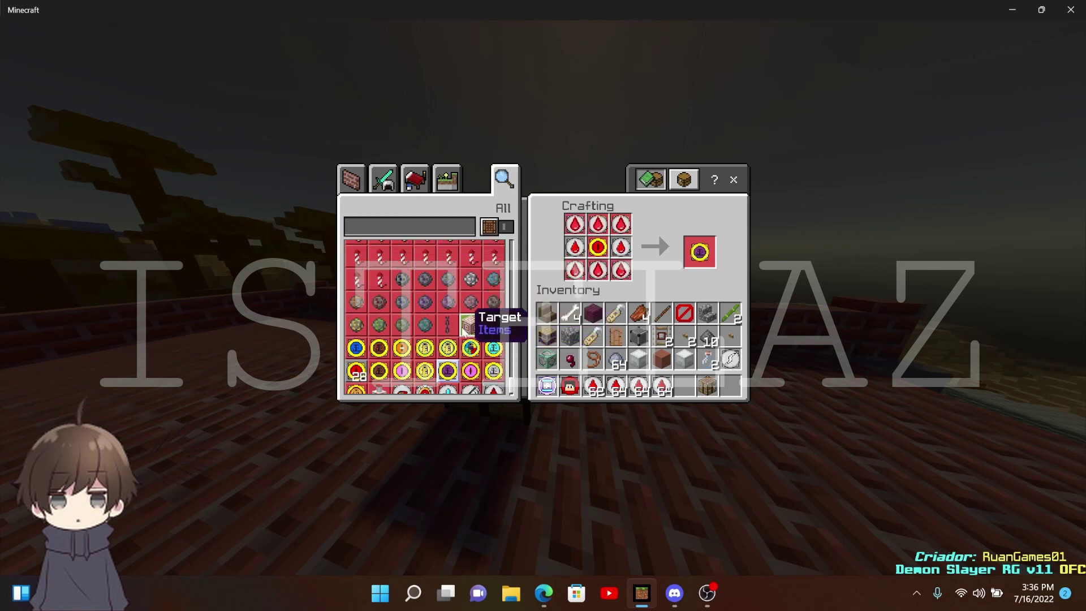
scroll(458, 340, "up", 5)
left_click(449, 360)
scroll(450, 339, "up", 3)
scroll(442, 335, "up", 3)
scroll(437, 331, "up", 3)
scroll(435, 326, "down", 3)
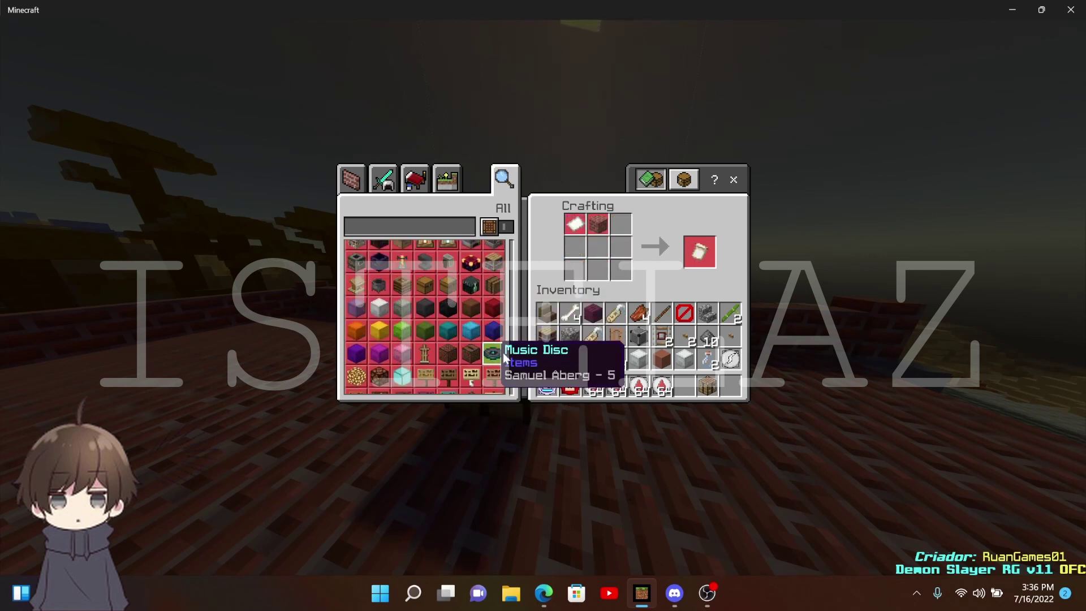
scroll(509, 348, "down", 6)
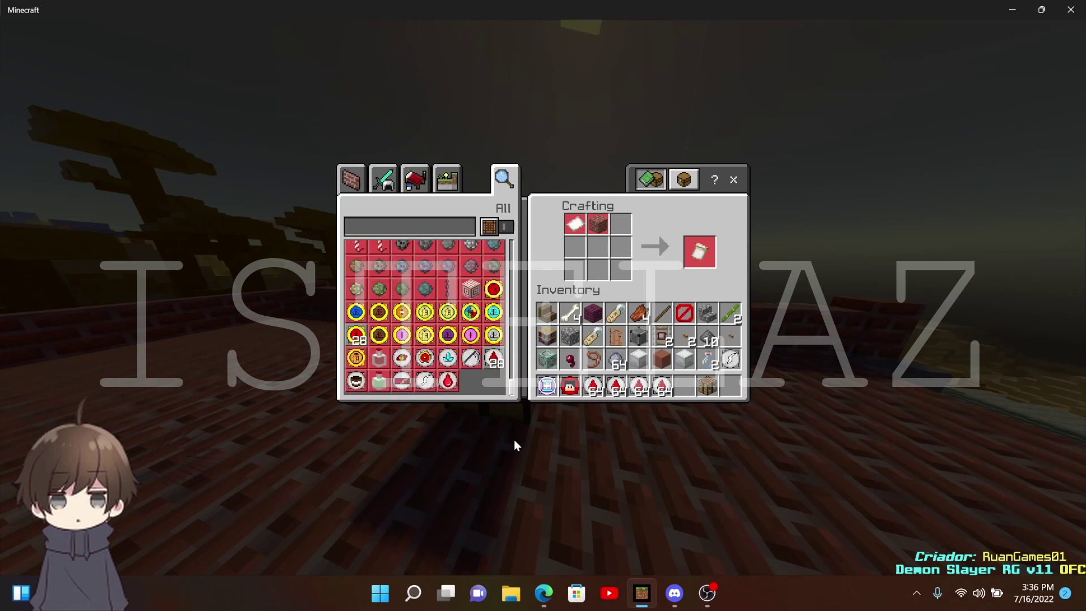
left_click(427, 336)
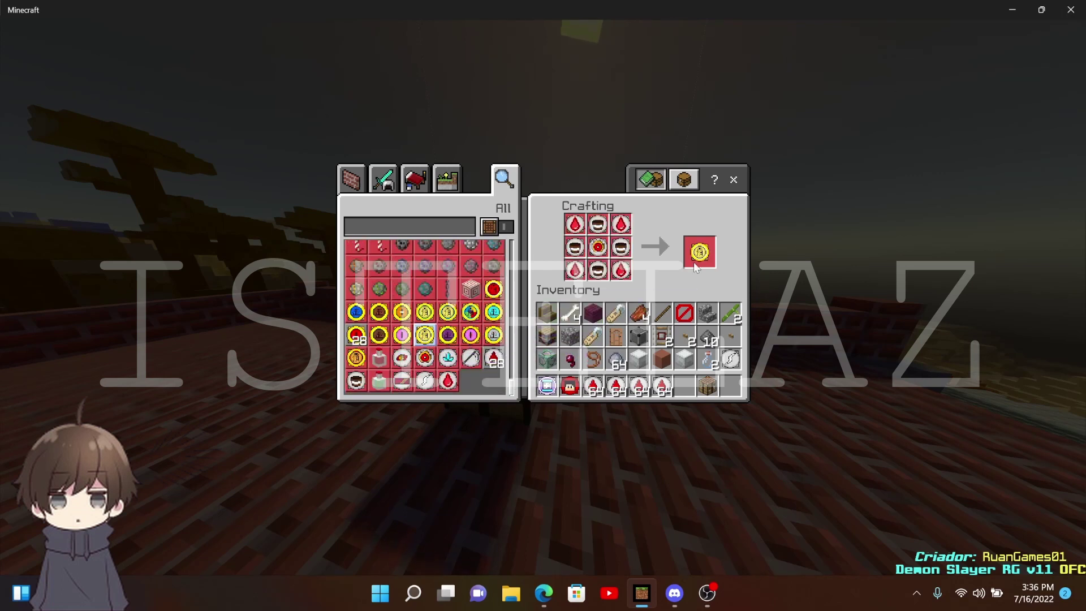
Back in creative mode, clear the blood drops and other items from the hotbar
key("Escape")
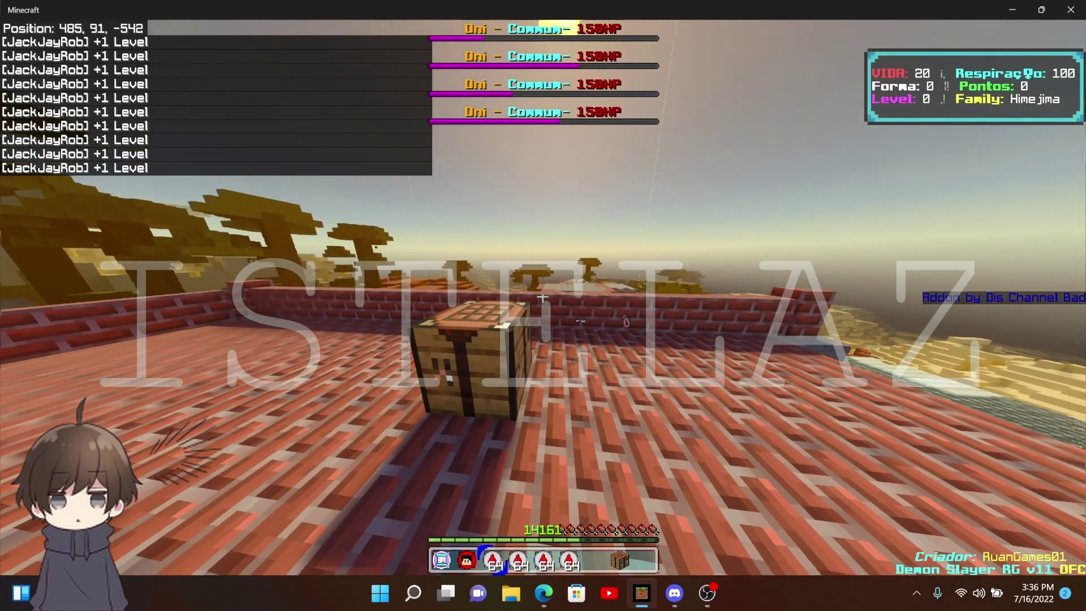
key("e")
key("Escape")
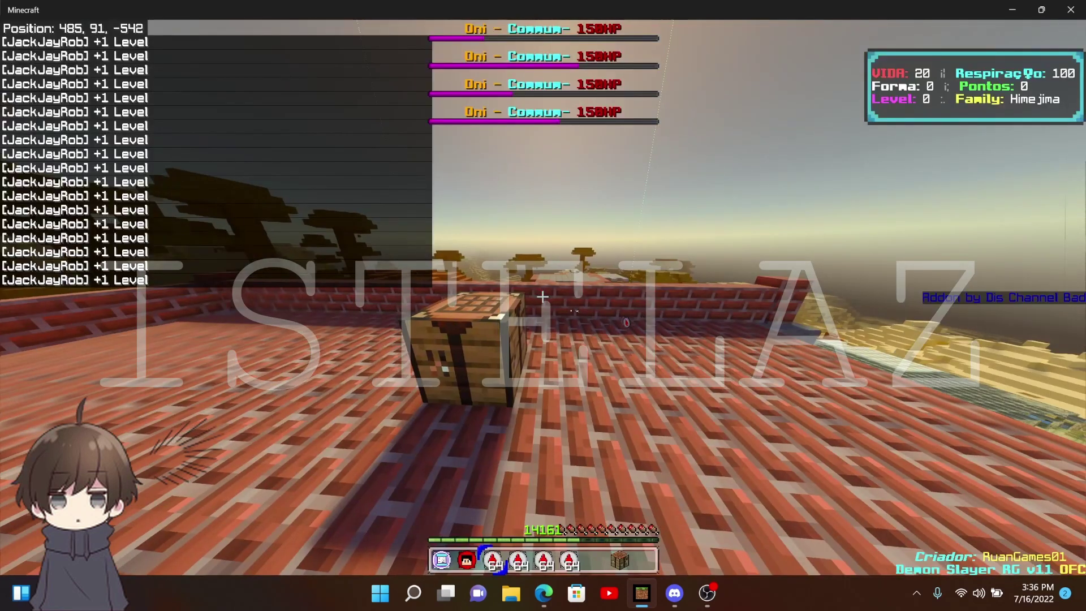
key("slash")
type("gamemode c")
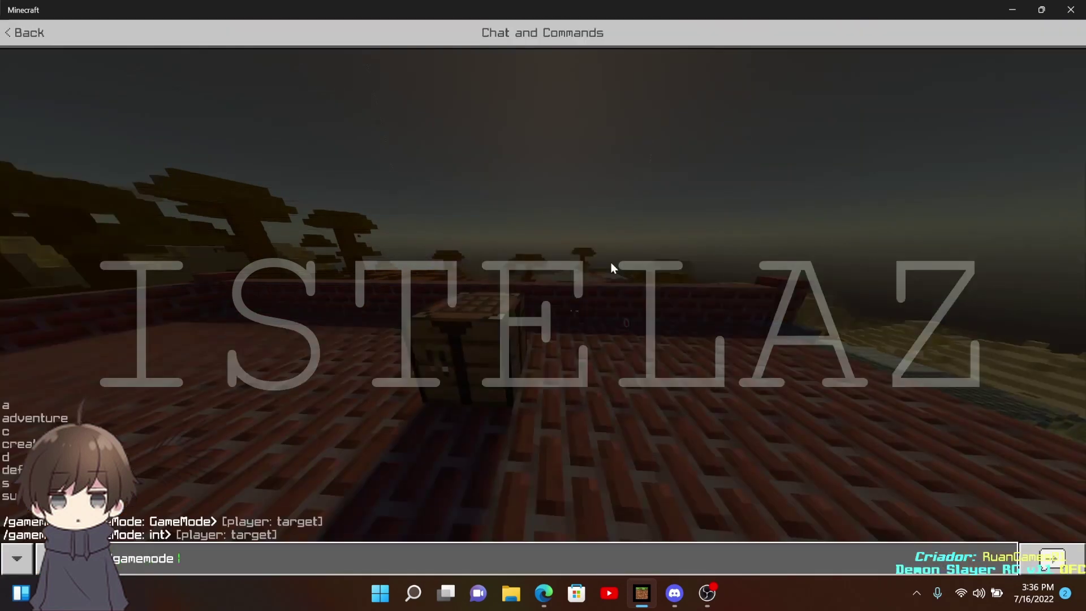
key("Return")
key("e")
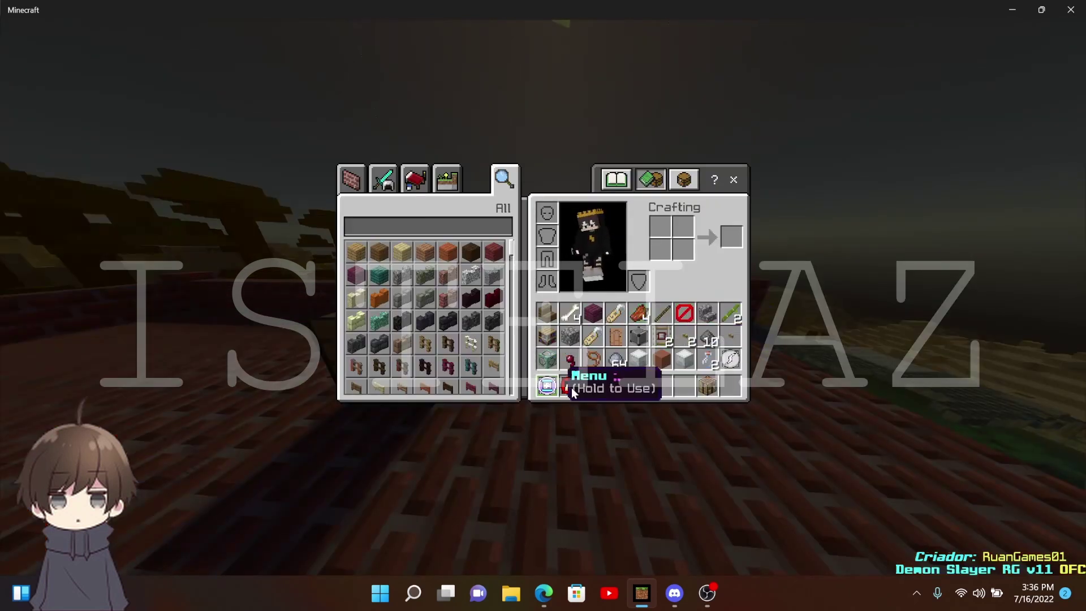
left_click_drag(640, 386, 430, 336)
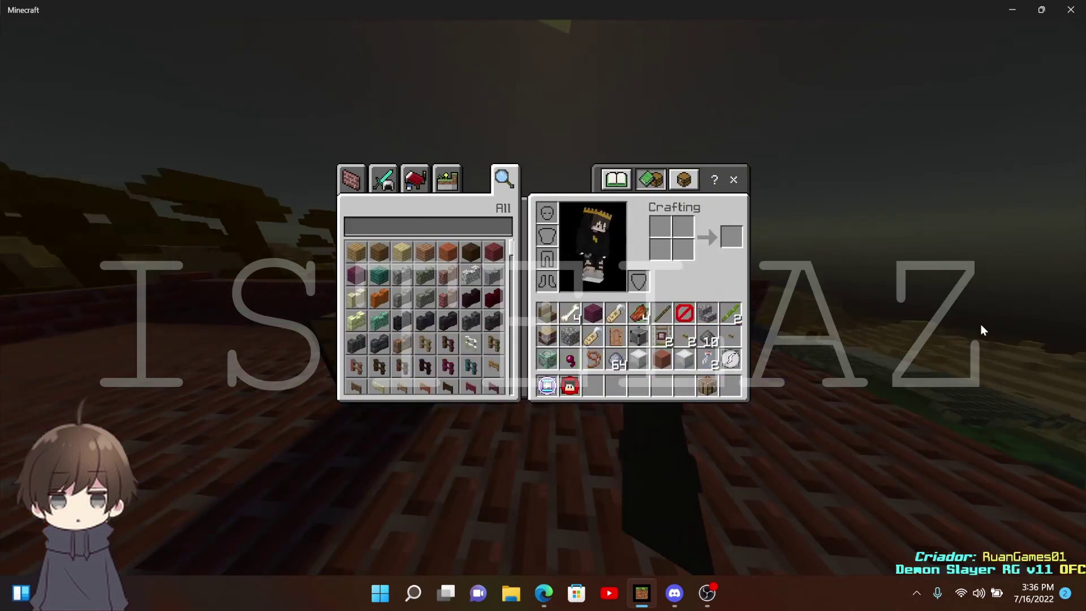
key("Escape")
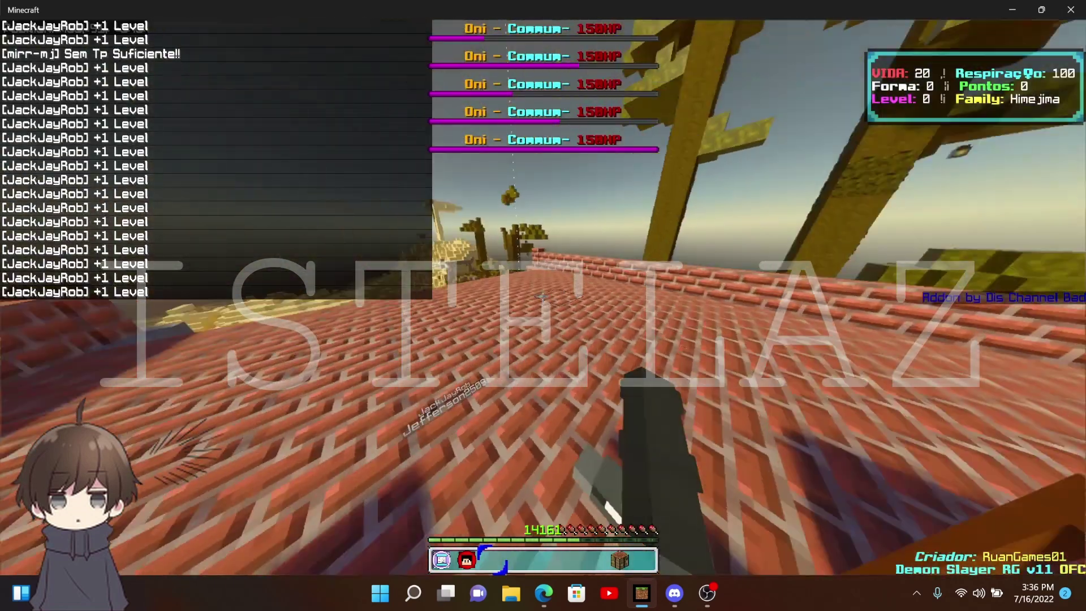
type("tsu")
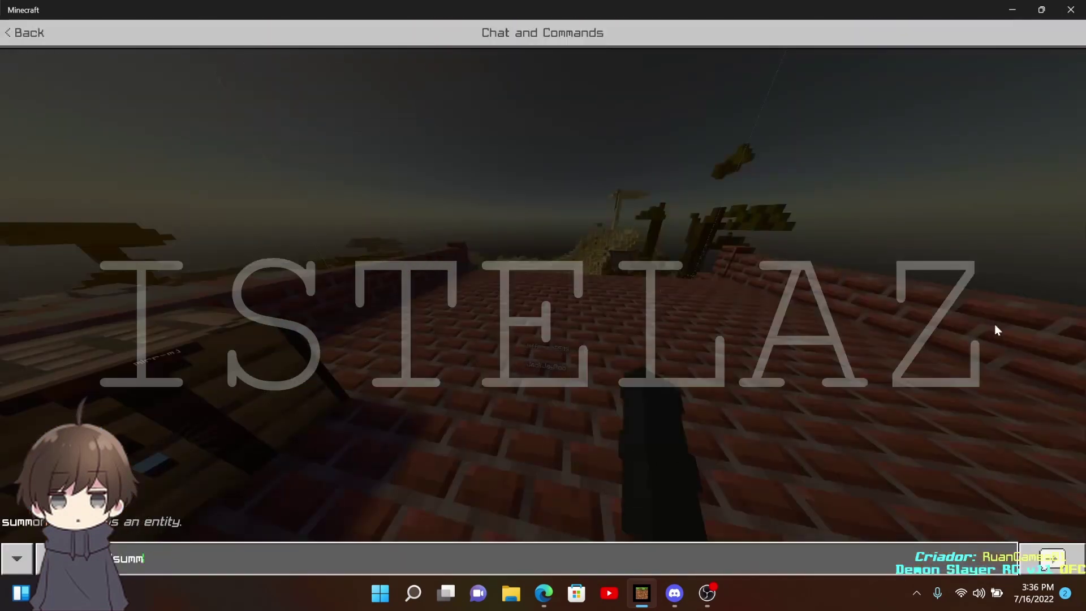
type("n yot")
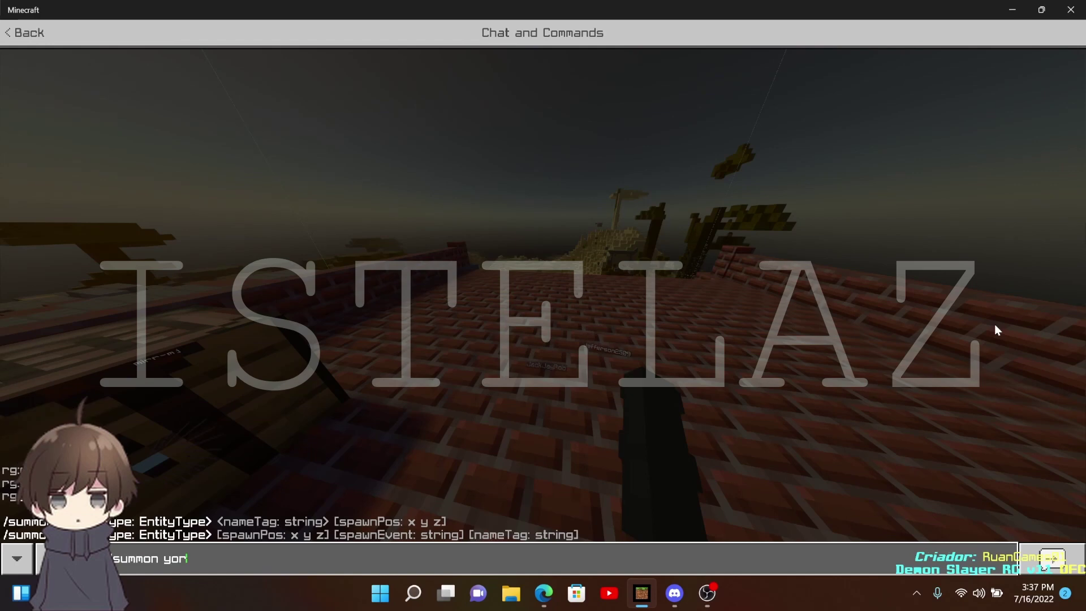
Summon the Yoriichi NPC, then start /give @s r and browse the r-items
key("Tab")
key("Return")
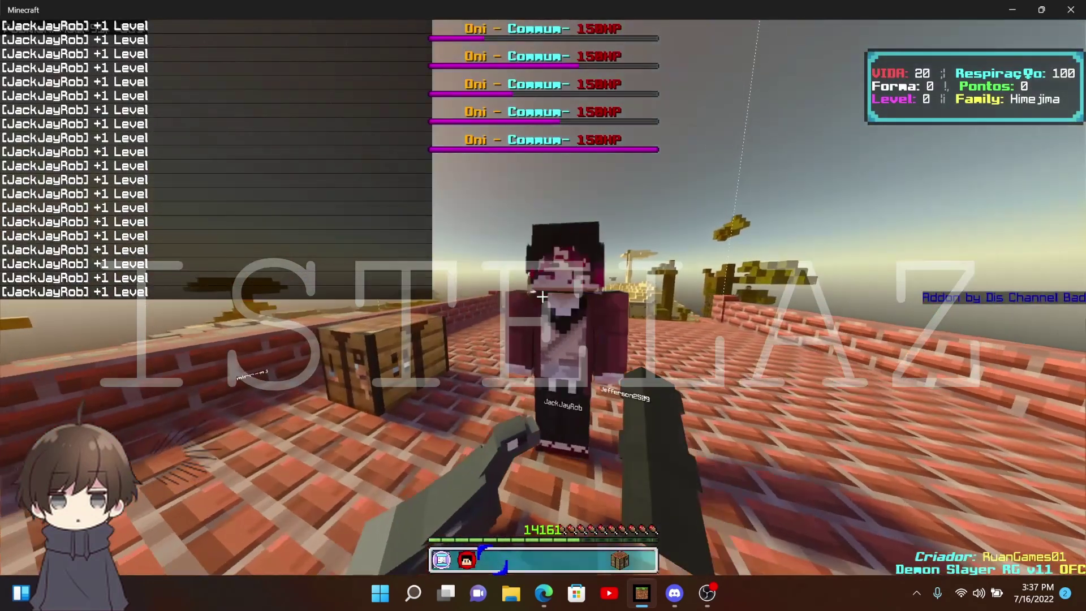
type("t")
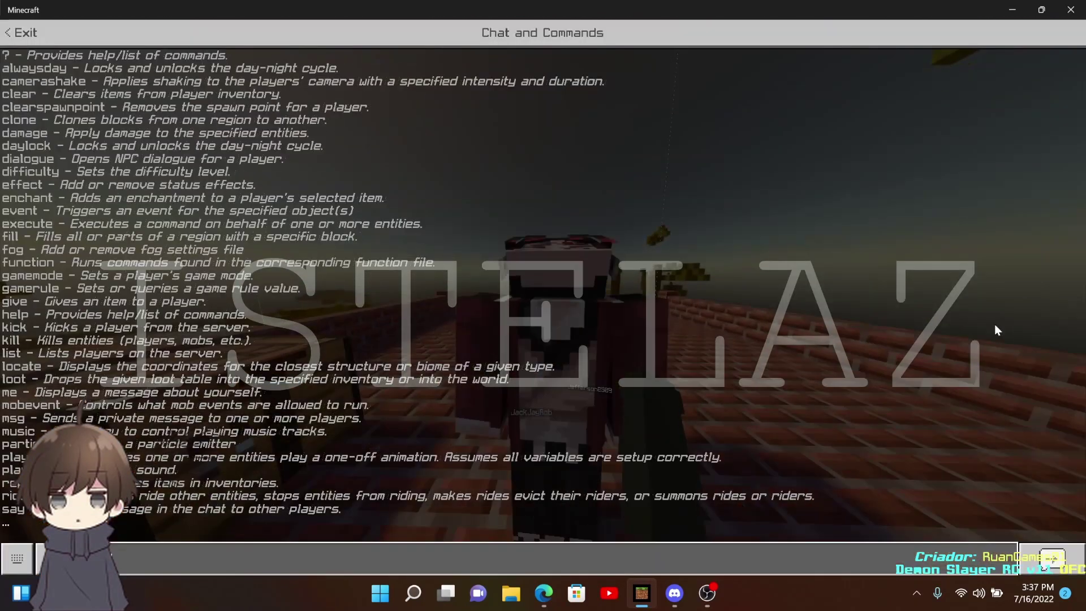
type("give t")
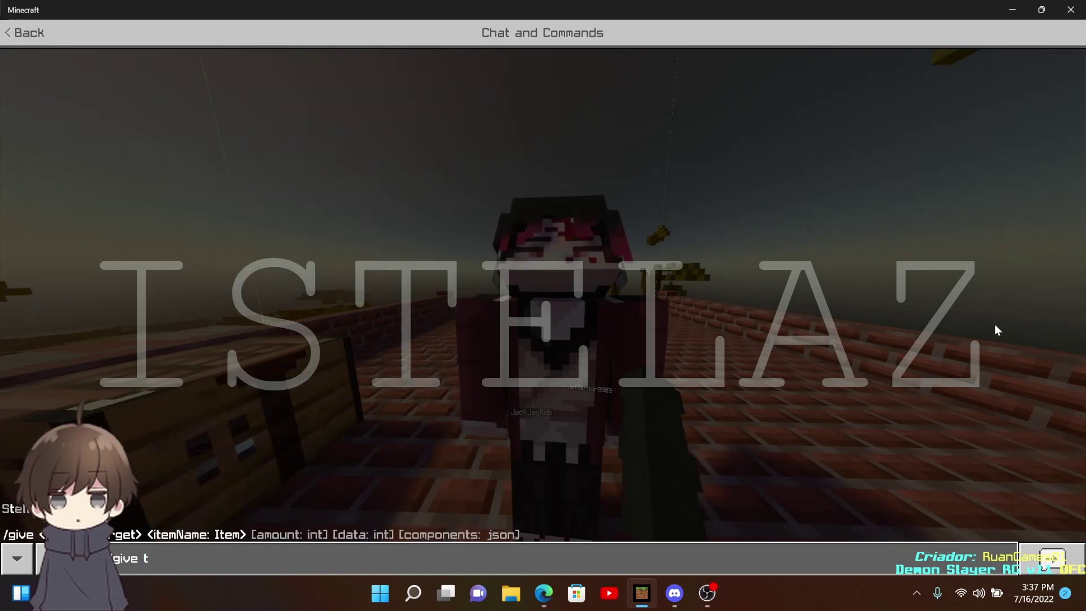
type("p@s tp")
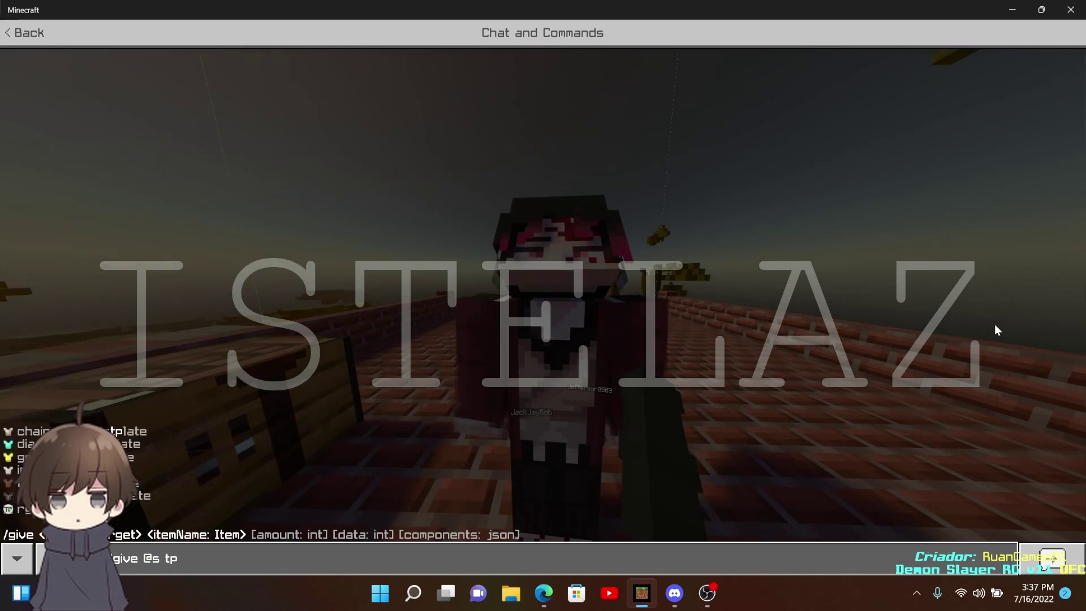
key("BackSpace")
key("BackSpace")
type("rf")
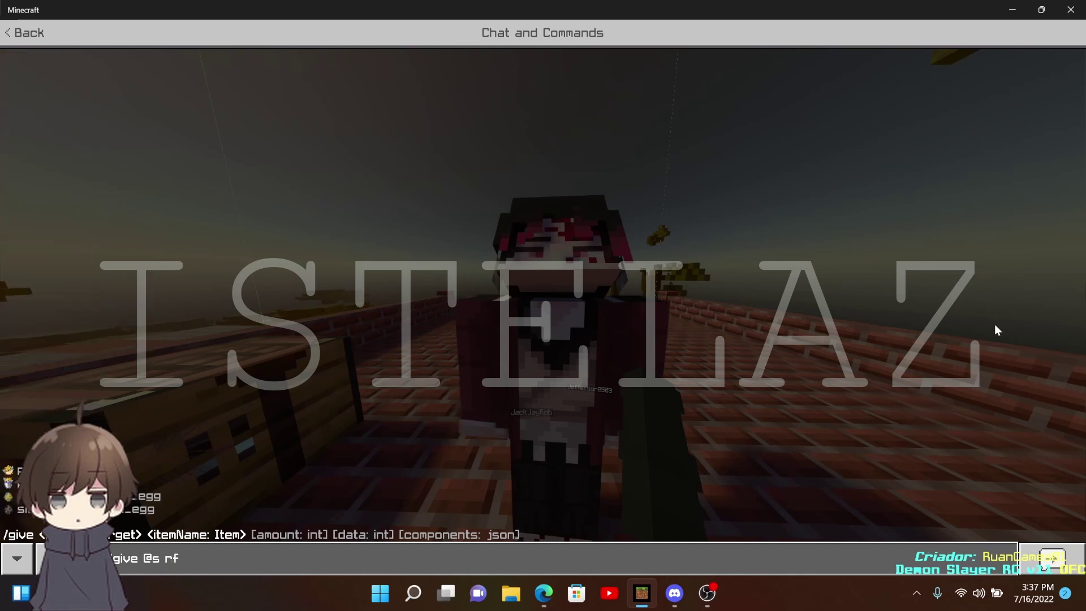
Add 99 and then 9999 to the tp score with /scoreboard players add
key("Escape")
type("/scoreb")
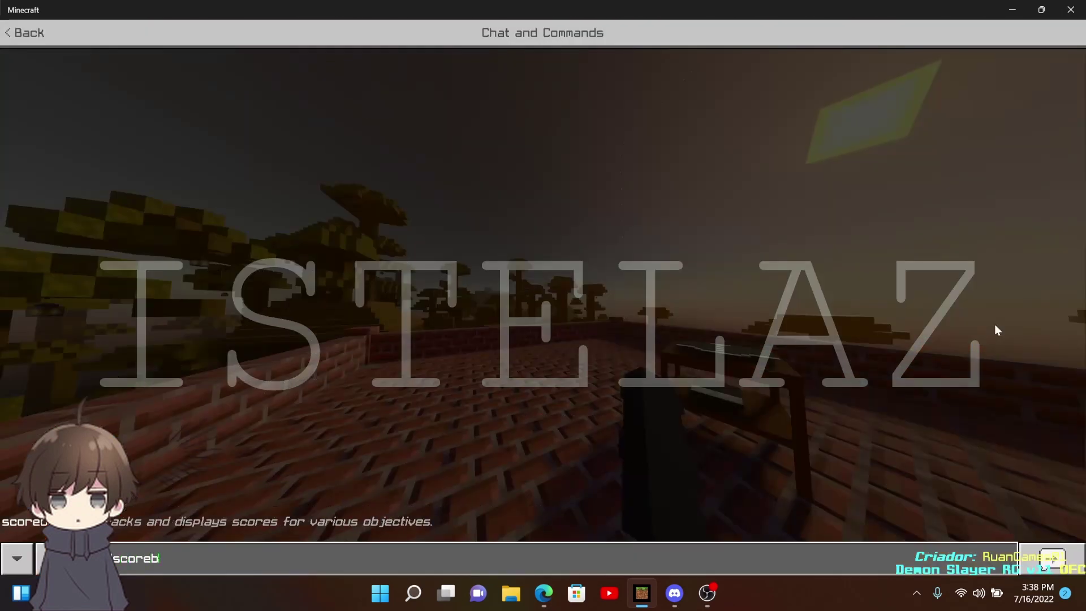
type("oard players a")
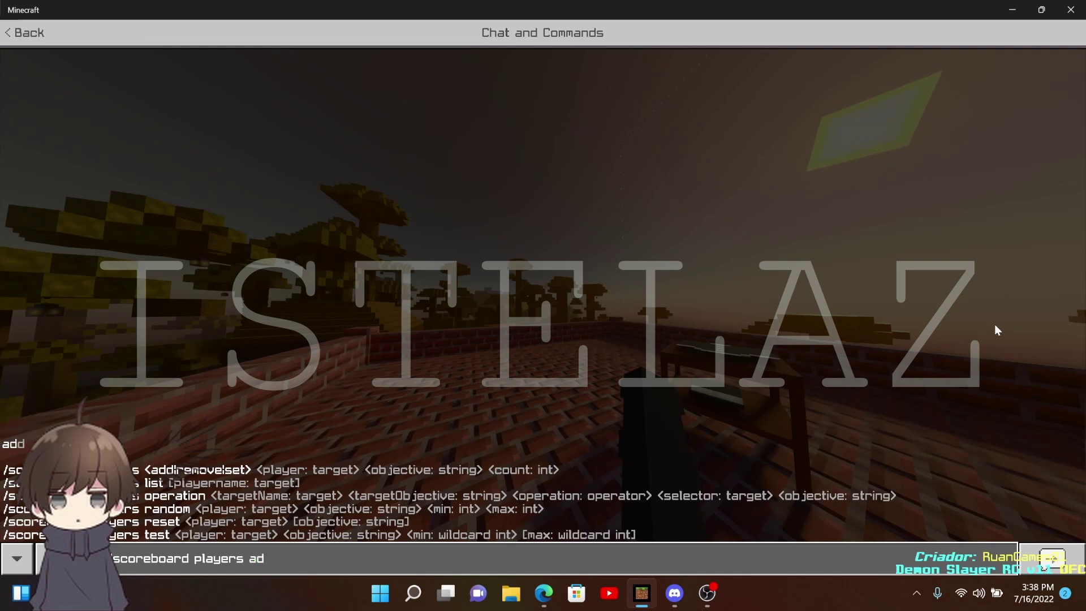
type(" d ")
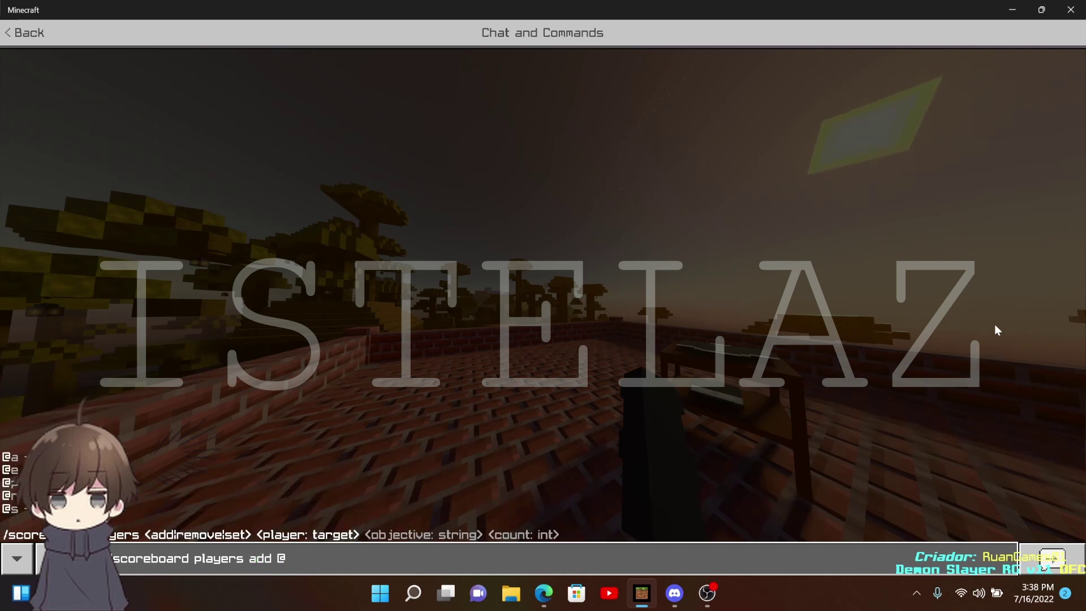
type("s tp")
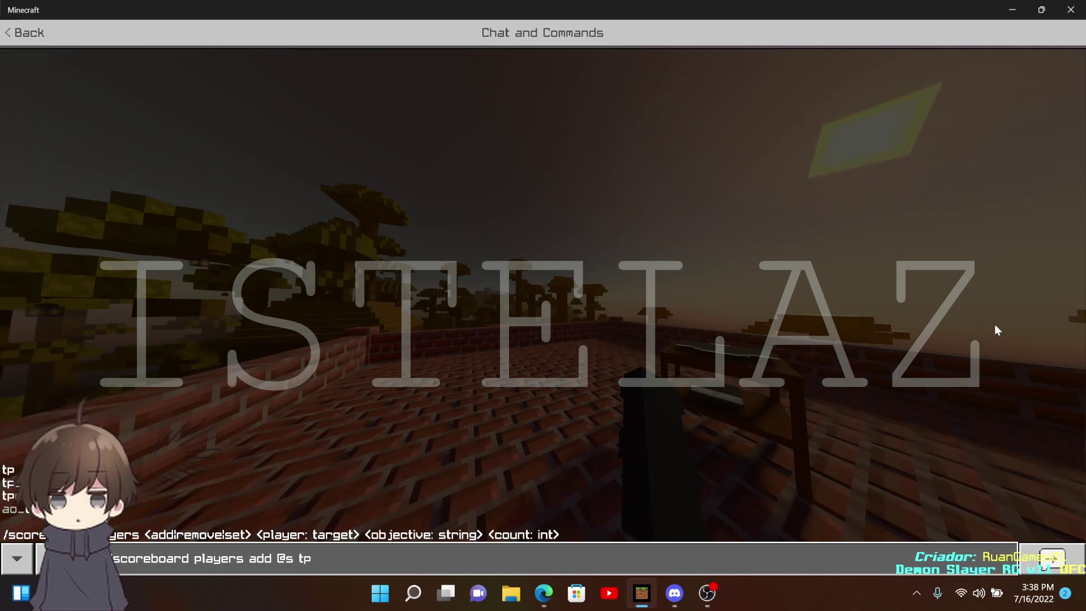
type(" 99")
key("Return")
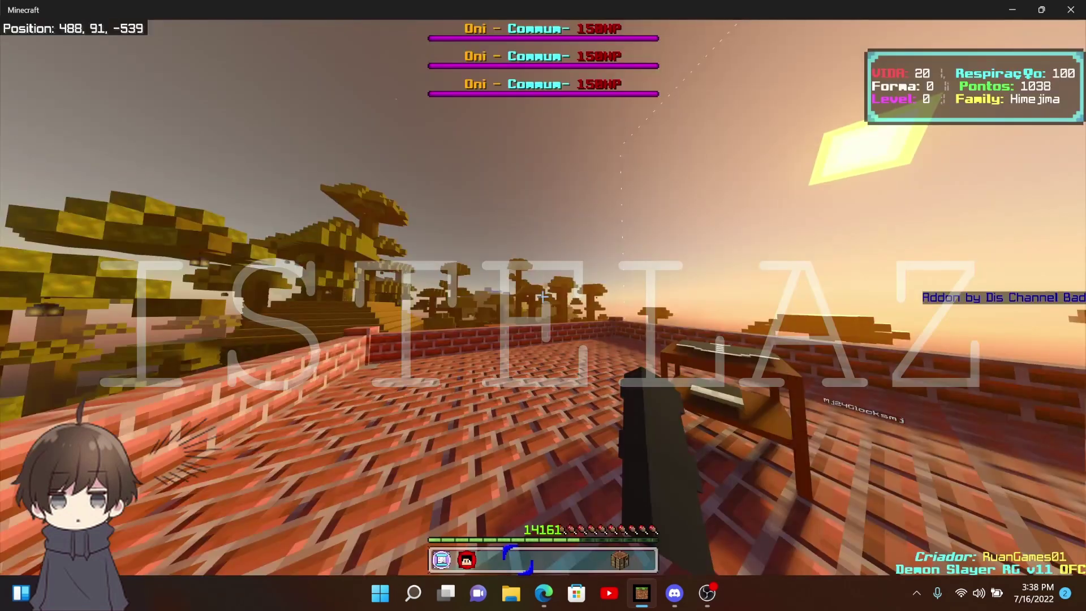
key("t")
key("Up")
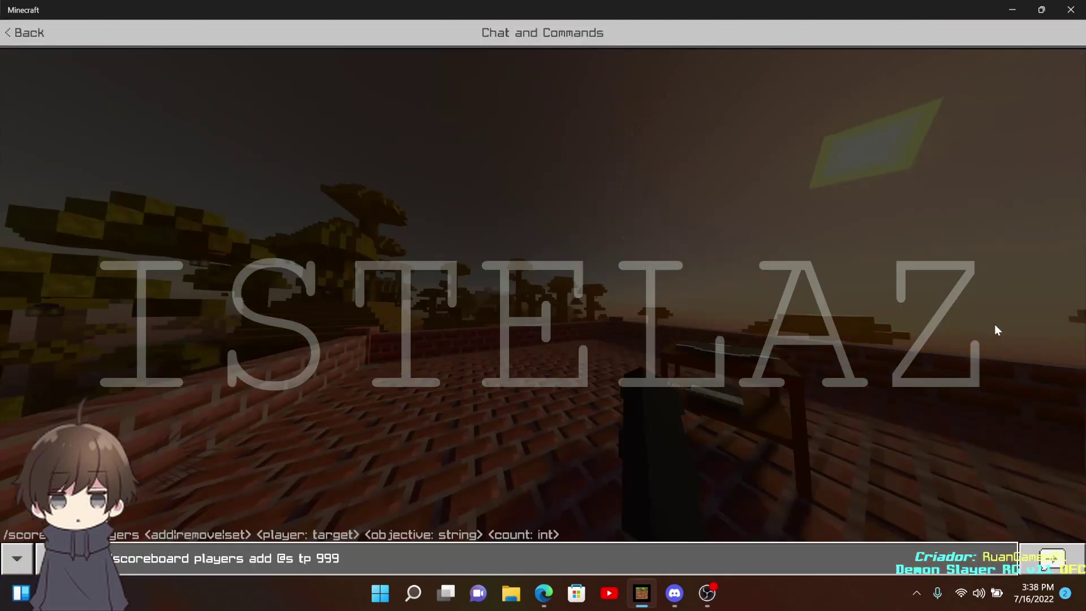
key("Return")
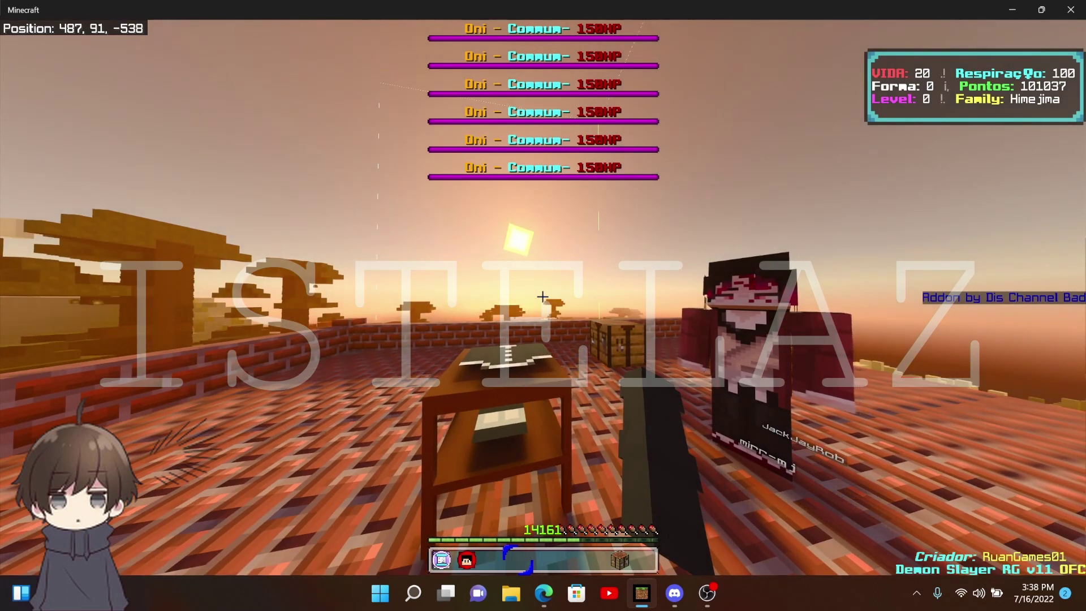
Add 999999 more to the tp score, reaching 10101036 Pontos, then switch to survival
key("t")
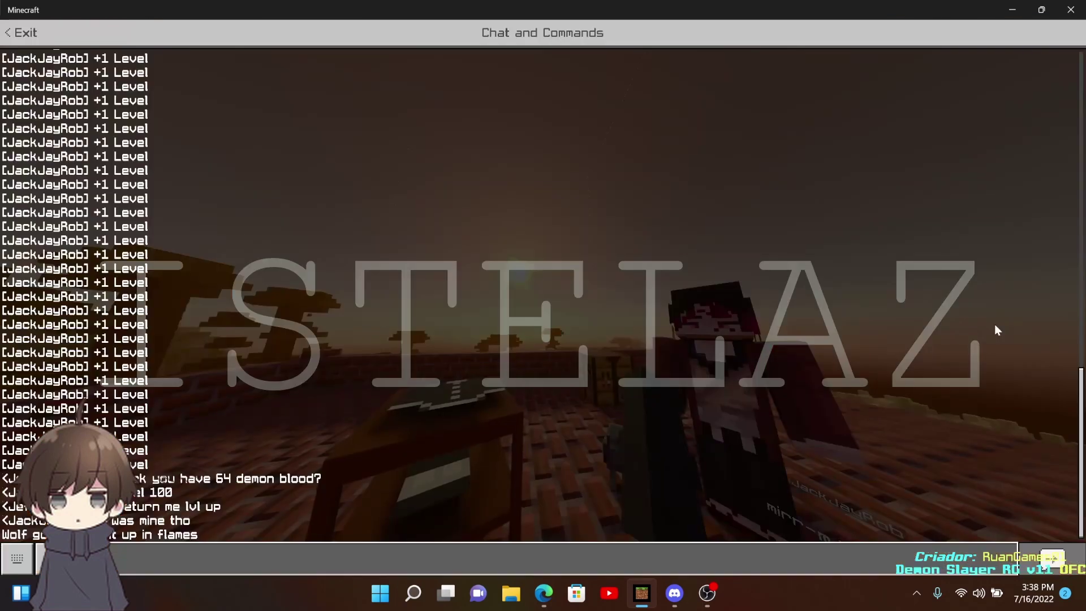
key("Up")
key("Return")
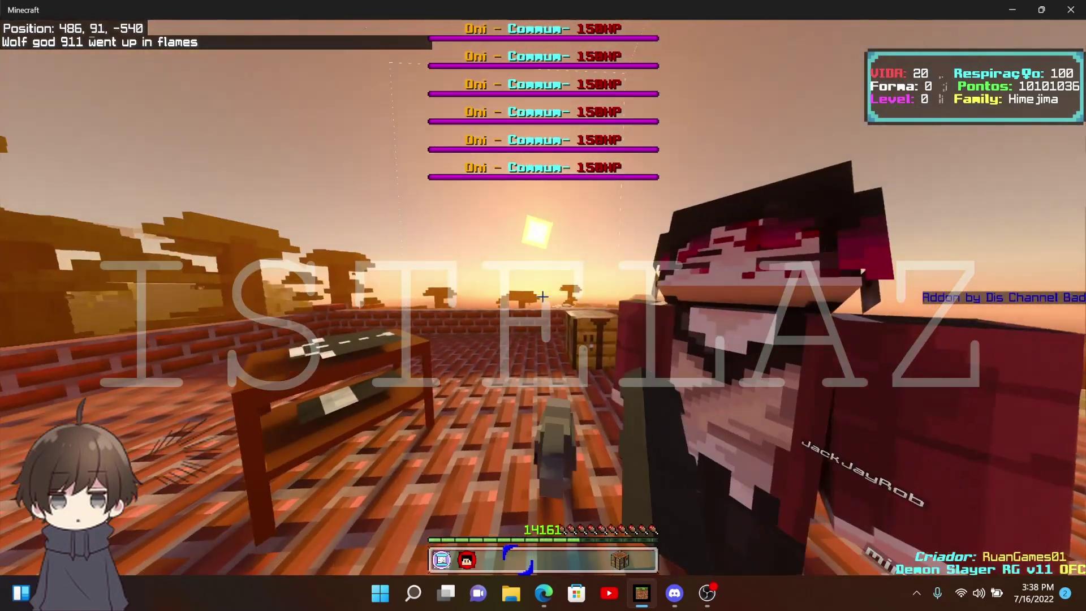
key("slash")
type("gamemode s")
key("Return")
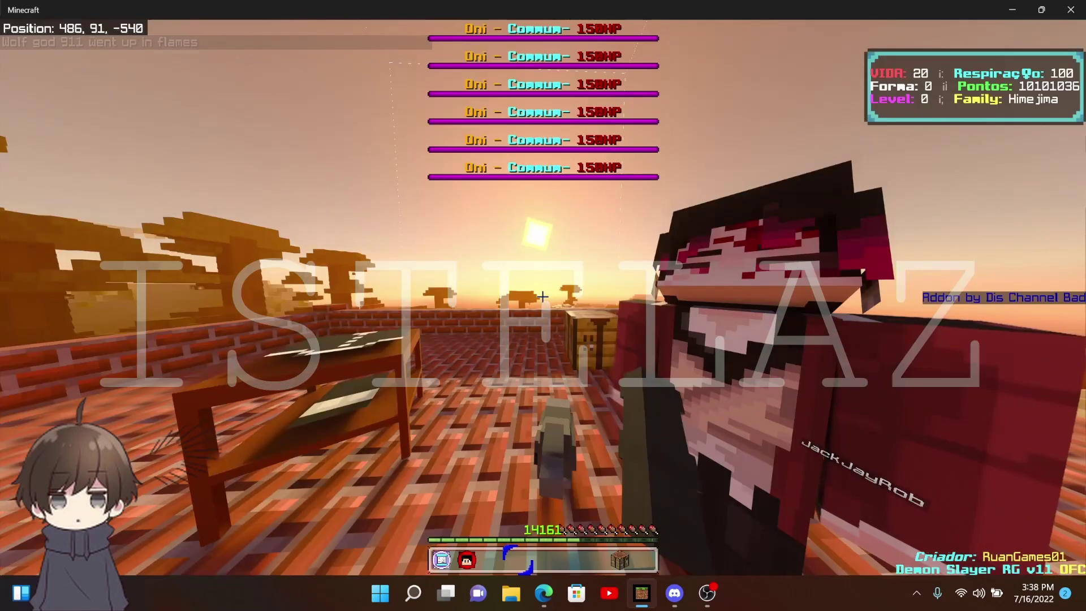
Through PERFIL > STATUS in the Demon Slayer menu, add points to Força (strength)
right_click(994, 324)
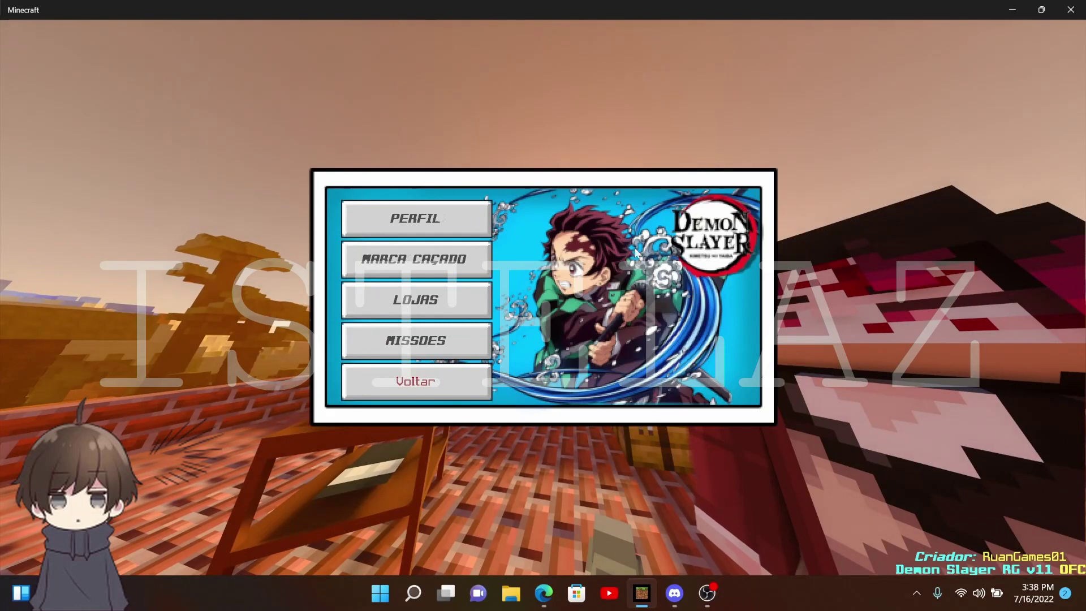
left_click(414, 221)
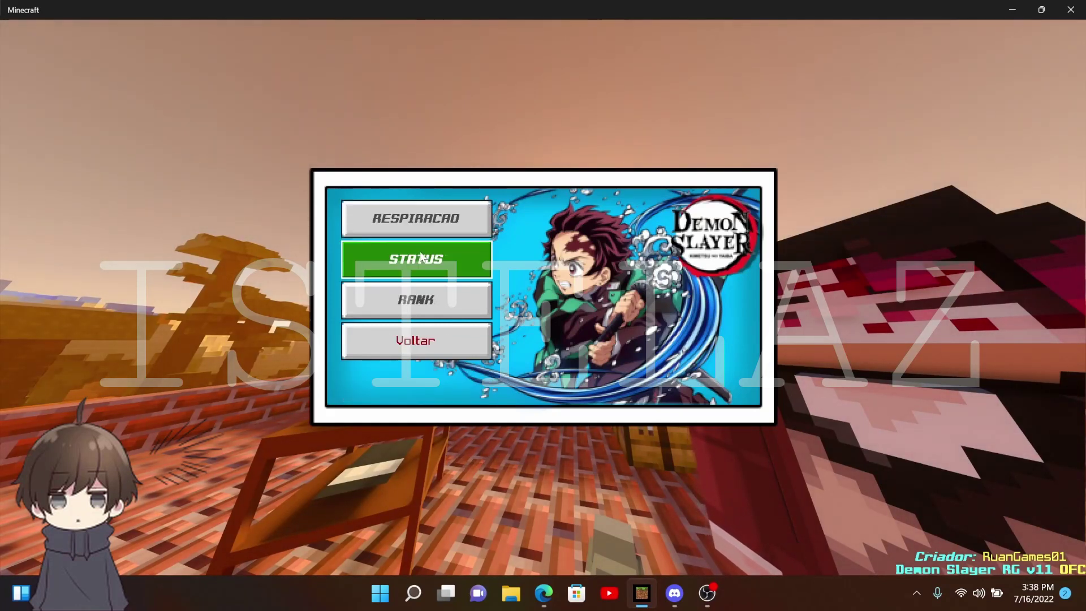
left_click(416, 259)
left_click(422, 220)
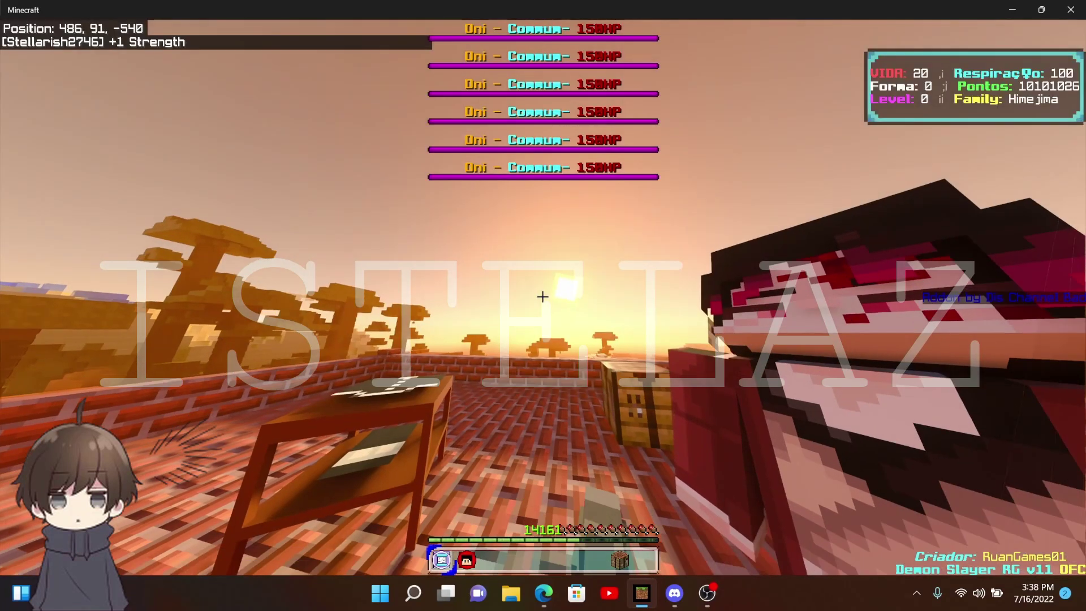
right_click(543, 305)
left_click(416, 218)
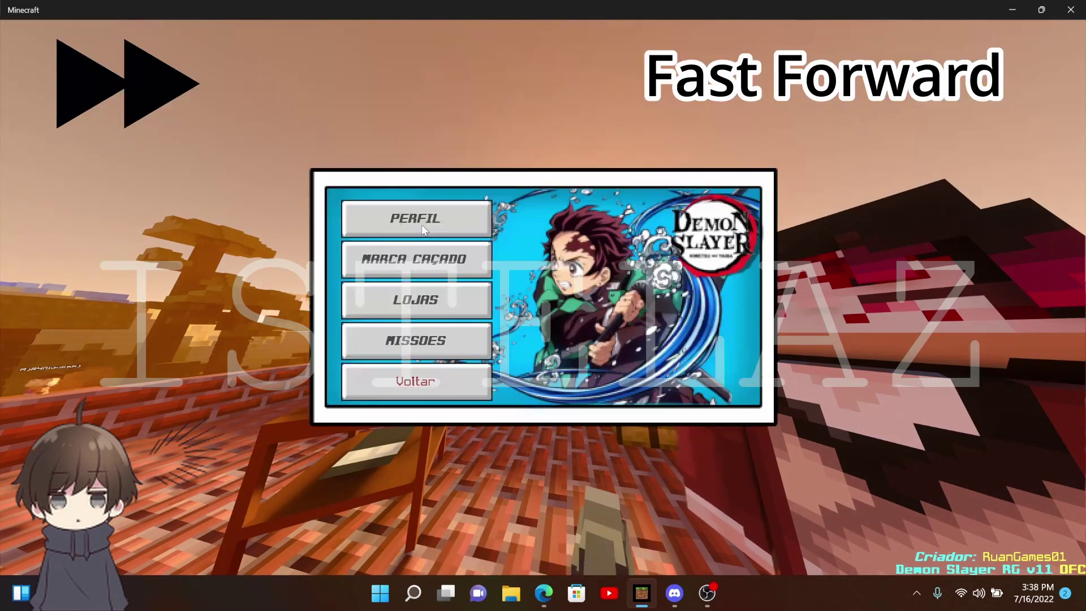
left_click(422, 225)
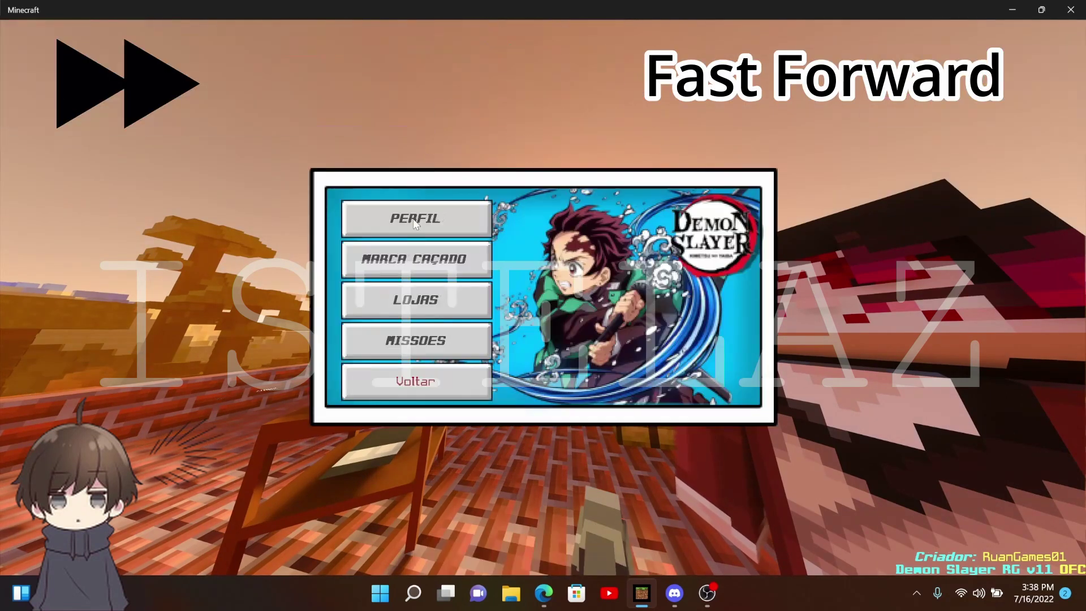
left_click(416, 218)
left_click(415, 218)
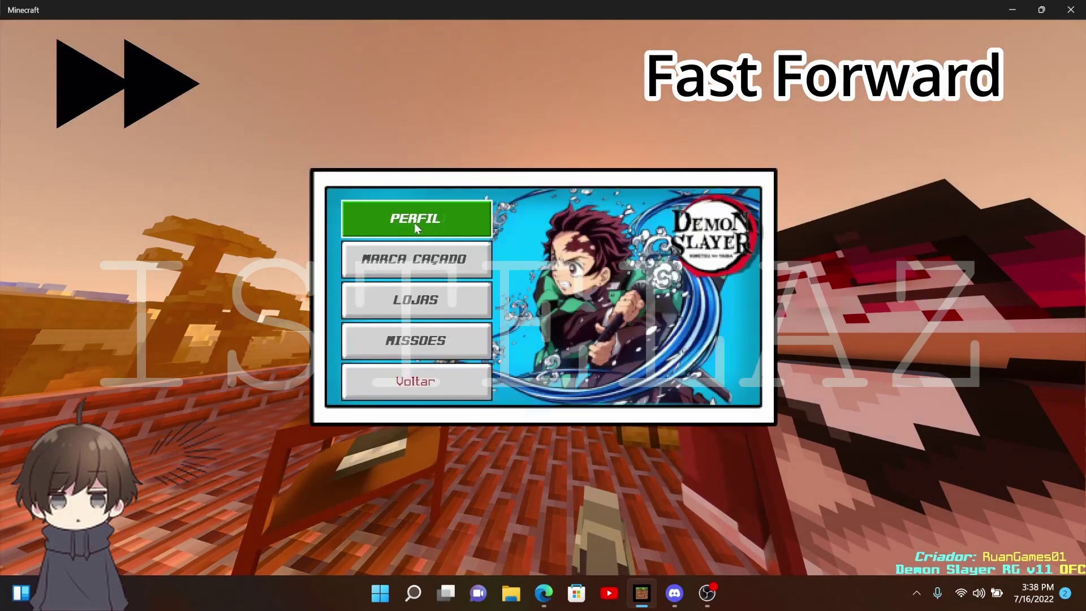
key("Escape")
right_click(543, 305)
left_click(415, 221)
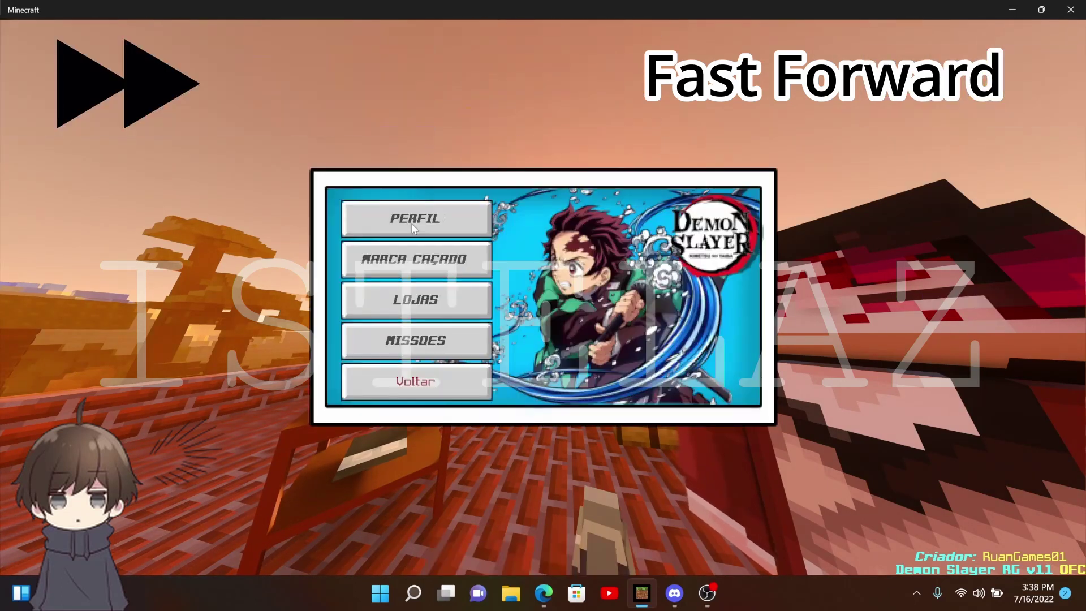
left_click(412, 222)
key("Escape")
Keep reopening the status menu to add points to Veloci (speed)
right_click(543, 297)
key("Escape")
right_click(543, 297)
left_click(416, 218)
left_click(414, 259)
left_click(415, 218)
left_click(415, 258)
left_click(418, 263)
right_click(543, 305)
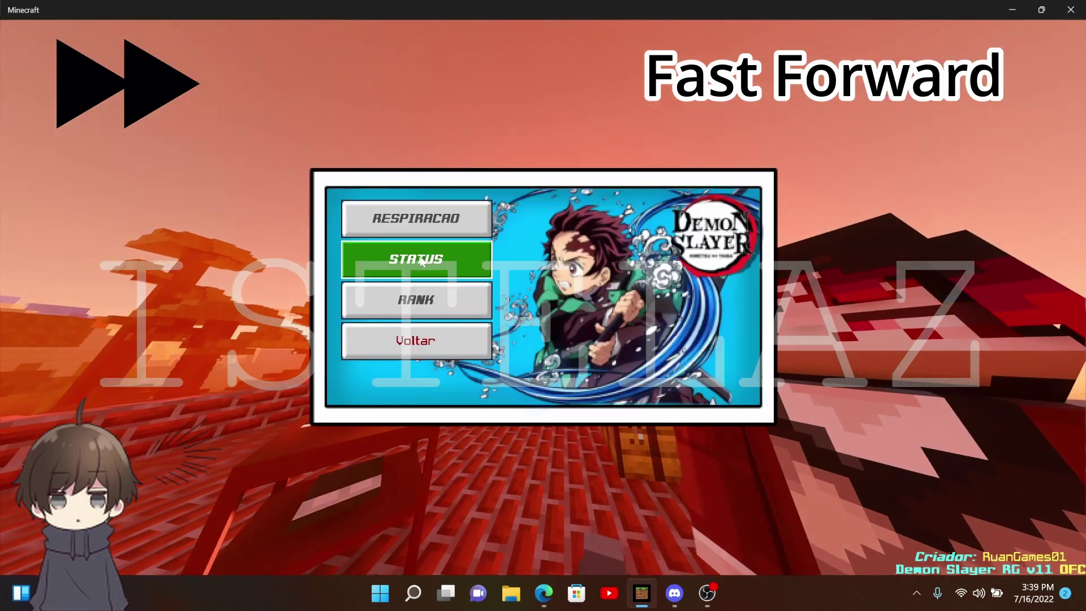
left_click(416, 221)
left_click(418, 262)
right_click(543, 305)
left_click(415, 221)
left_click(417, 262)
Keep reopening the status menu to add points to Flexib (flexibility)
right_click(544, 306)
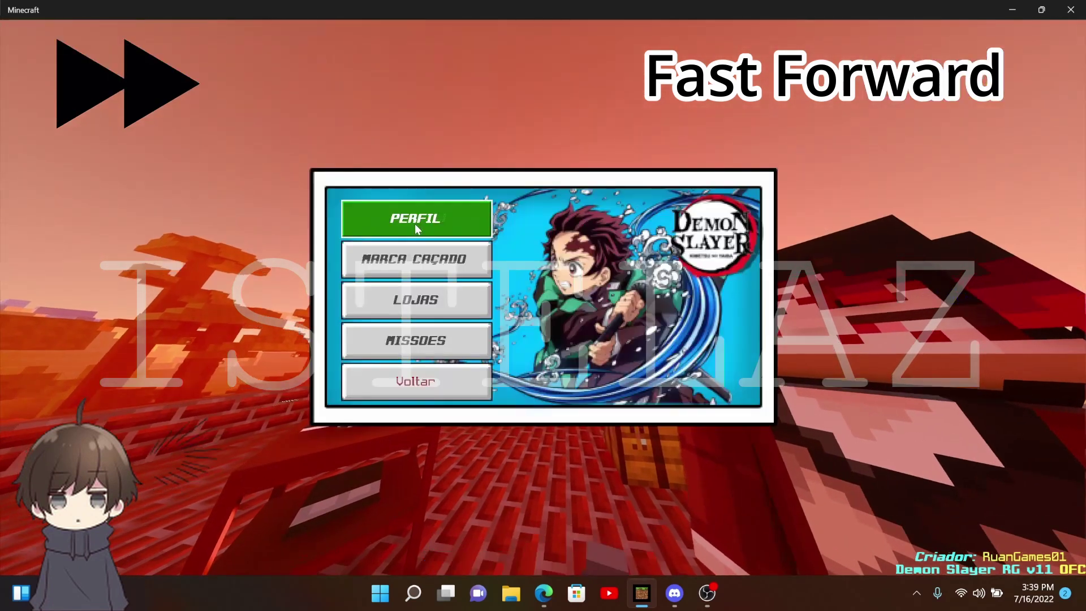
left_click(415, 221)
right_click(543, 305)
left_click(415, 247)
right_click(543, 305)
left_click(411, 262)
right_click(543, 305)
left_click(415, 221)
right_click(544, 305)
left_click(414, 247)
left_click(416, 299)
left_click(416, 259)
left_click(415, 300)
left_click(411, 249)
left_click(406, 299)
left_click(416, 219)
left_click(415, 299)
Show Info in the status menu: Flexibility 10, Speed 9, Strength 9
right_click(543, 306)
left_click(416, 300)
right_click(543, 306)
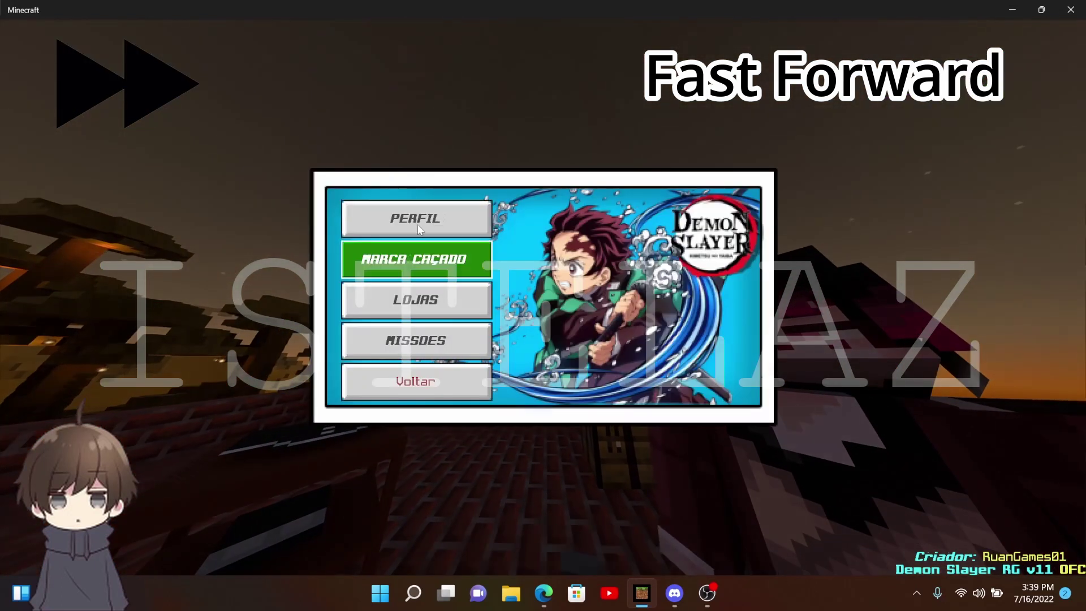
left_click(485, 386)
right_click(543, 305)
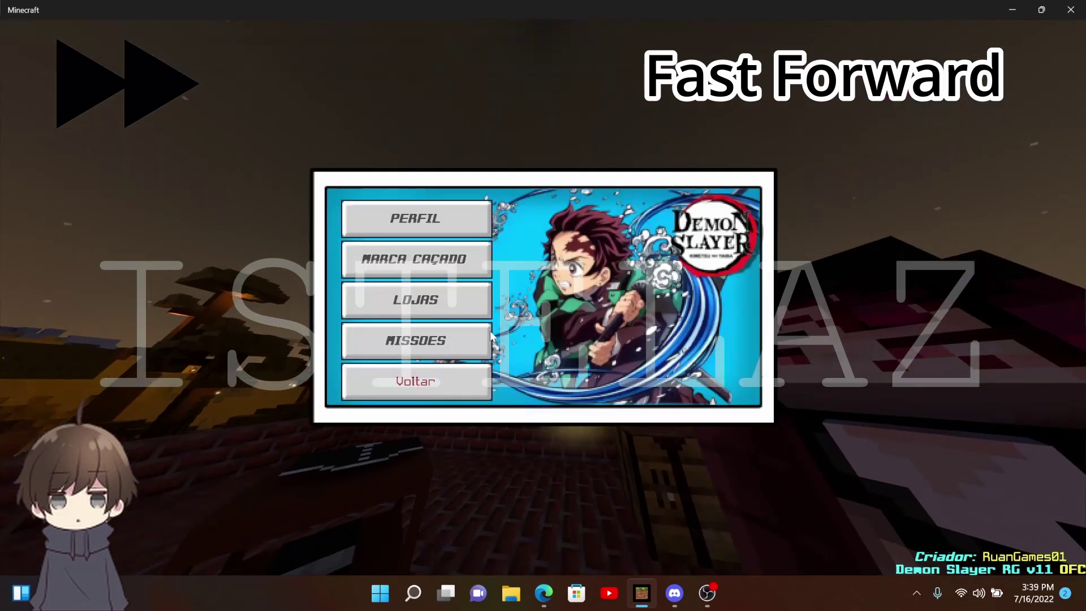
left_click(415, 219)
left_click(416, 381)
left_click(416, 219)
left_click(416, 259)
left_click(416, 341)
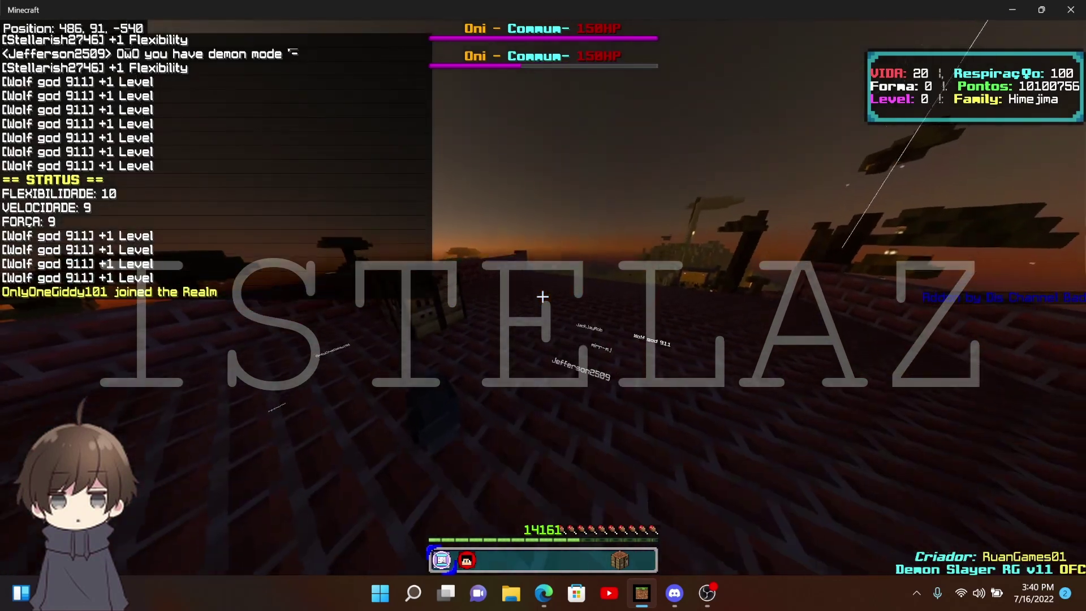
Summon the Yoriichi NPC and learn Sun Breathing from it with Aprender
key("slash")
type("summo")
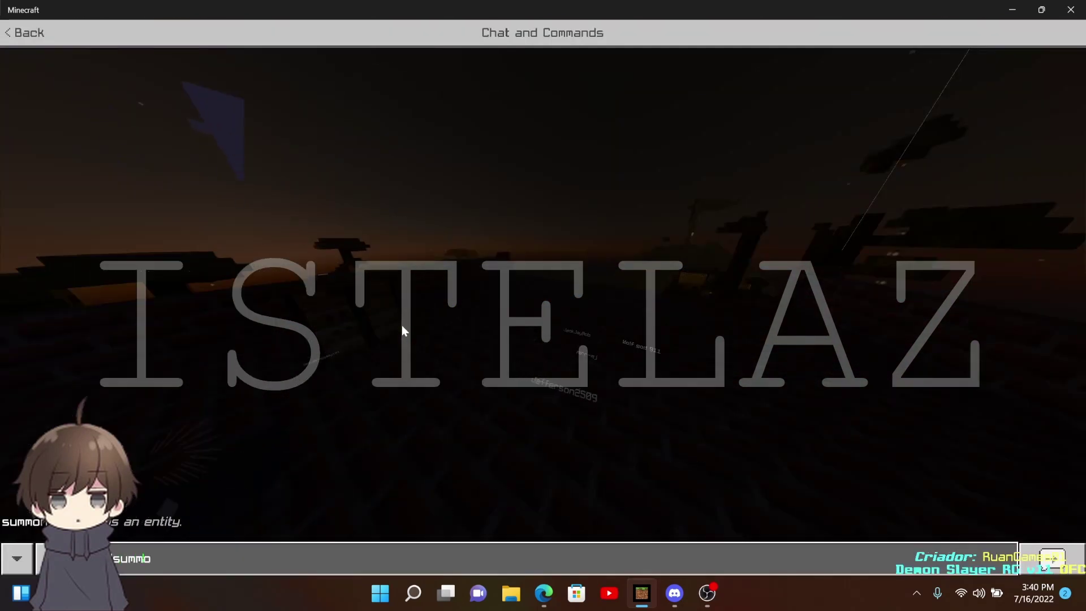
type("n yor")
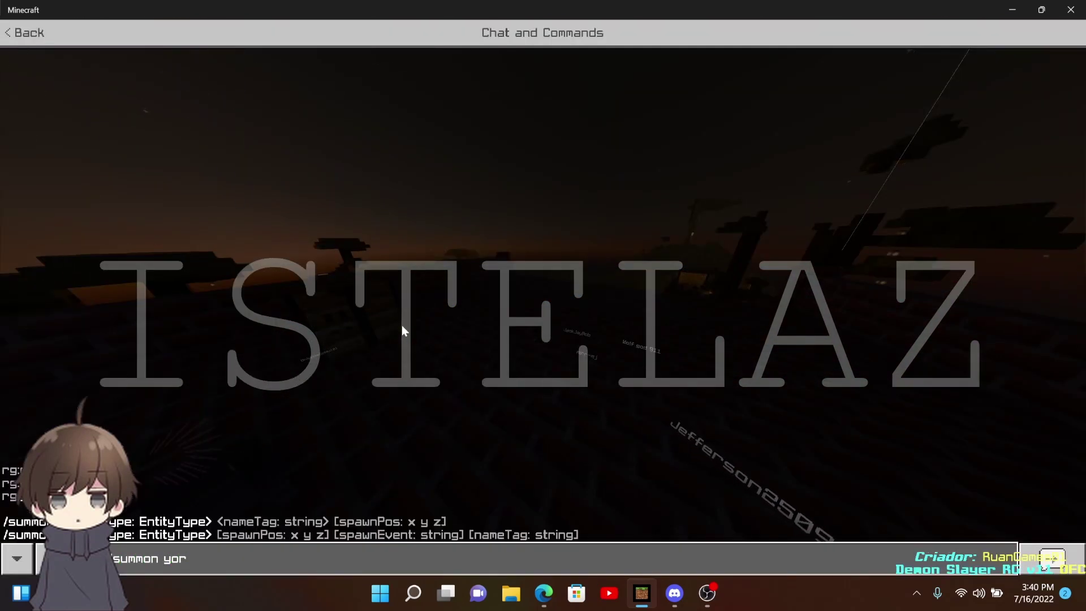
key("Tab")
key("Return")
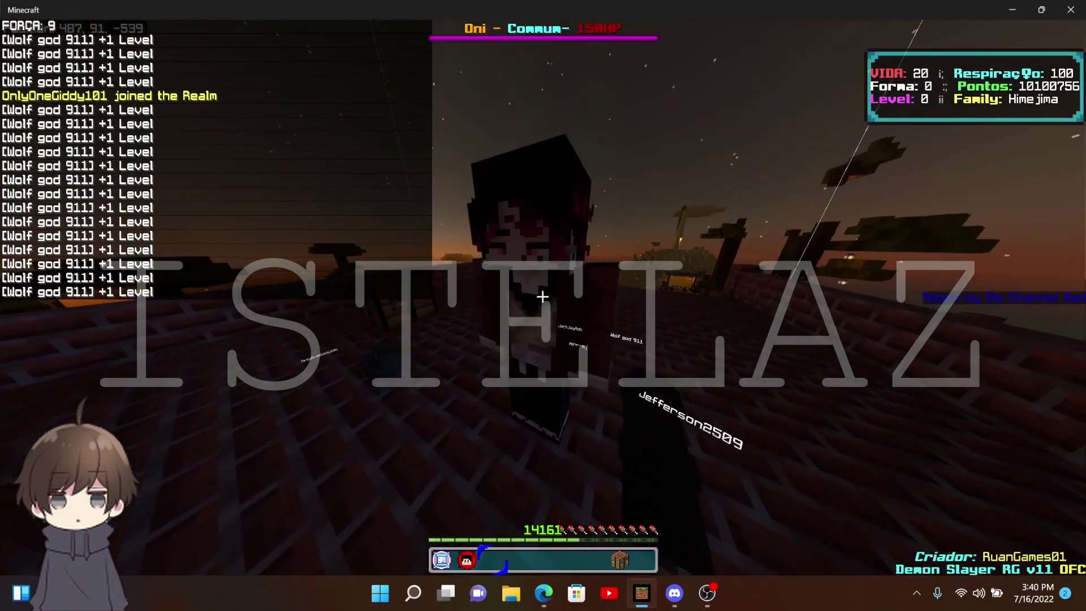
right_click(542, 295)
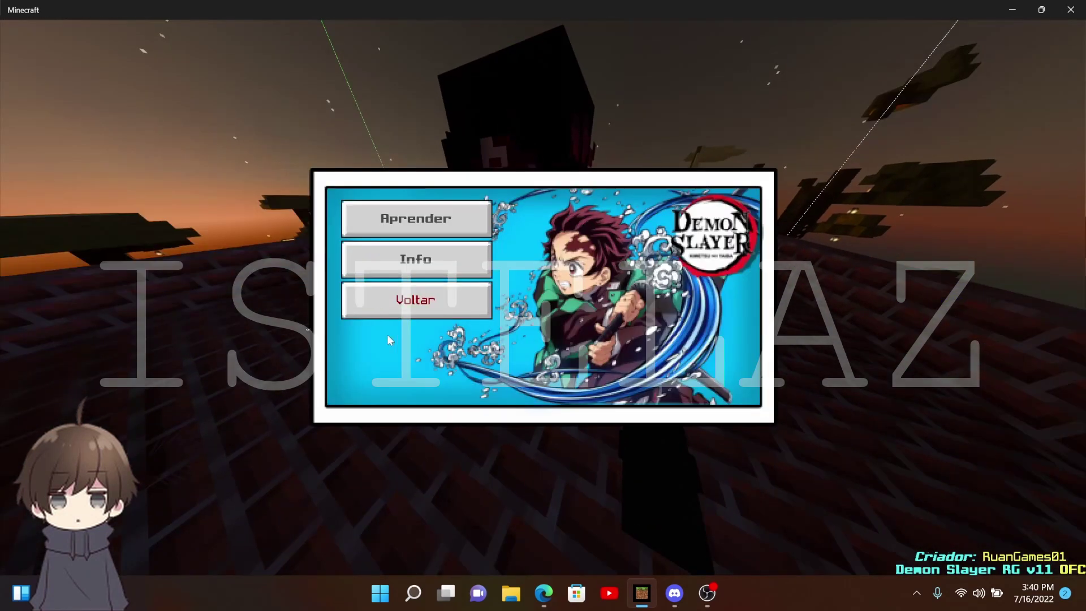
left_click(416, 258)
right_click(543, 296)
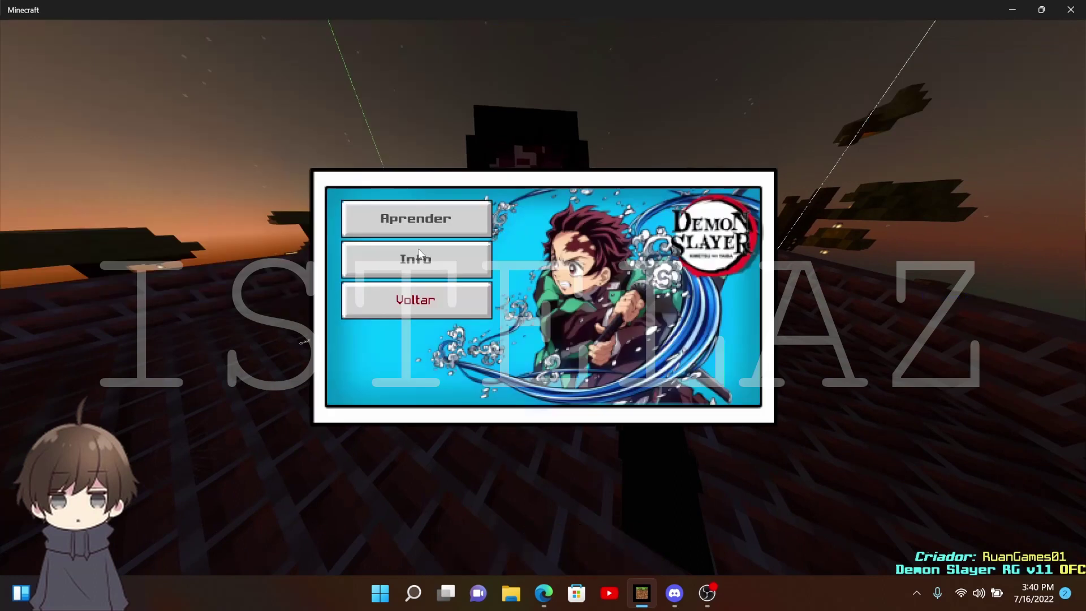
left_click(395, 217)
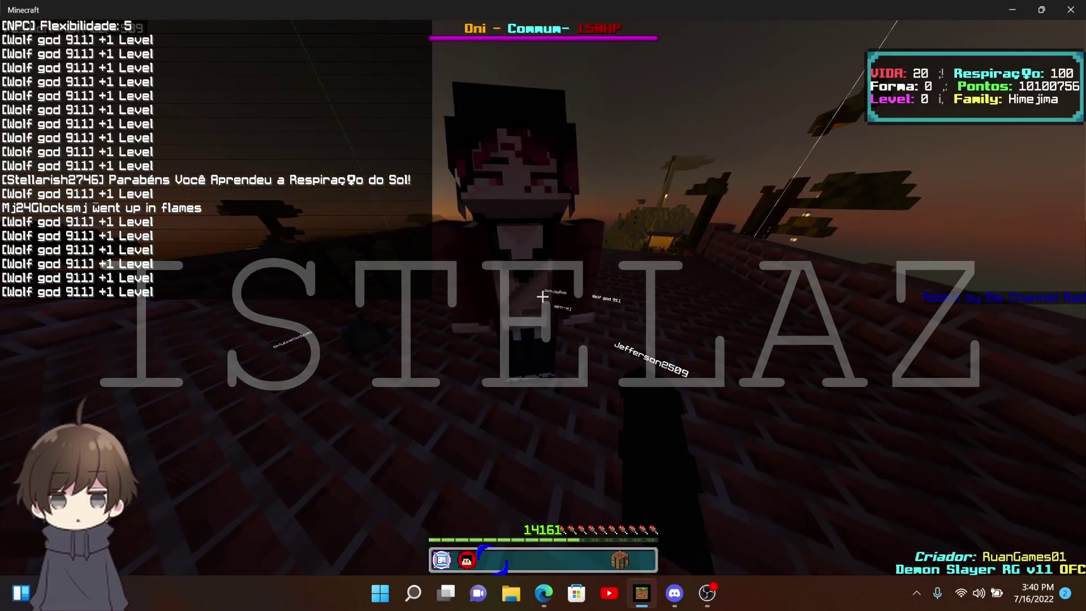
Look through the NPC's Lojas shops menu, go back with Voltar, and close the dialog
right_click(543, 296)
left_click(519, 261)
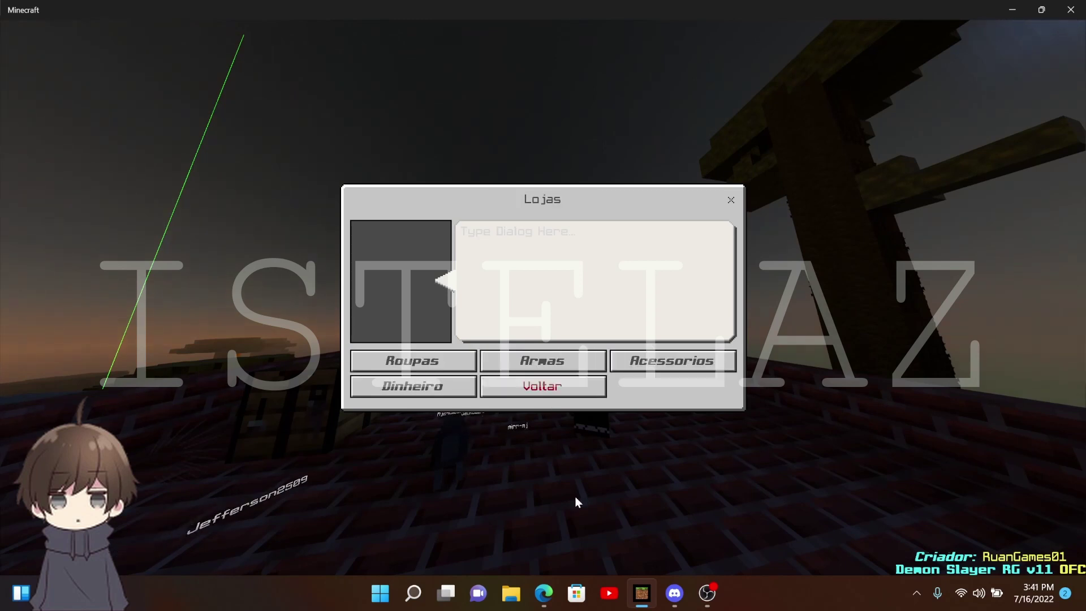
left_click(564, 392)
left_click(734, 185)
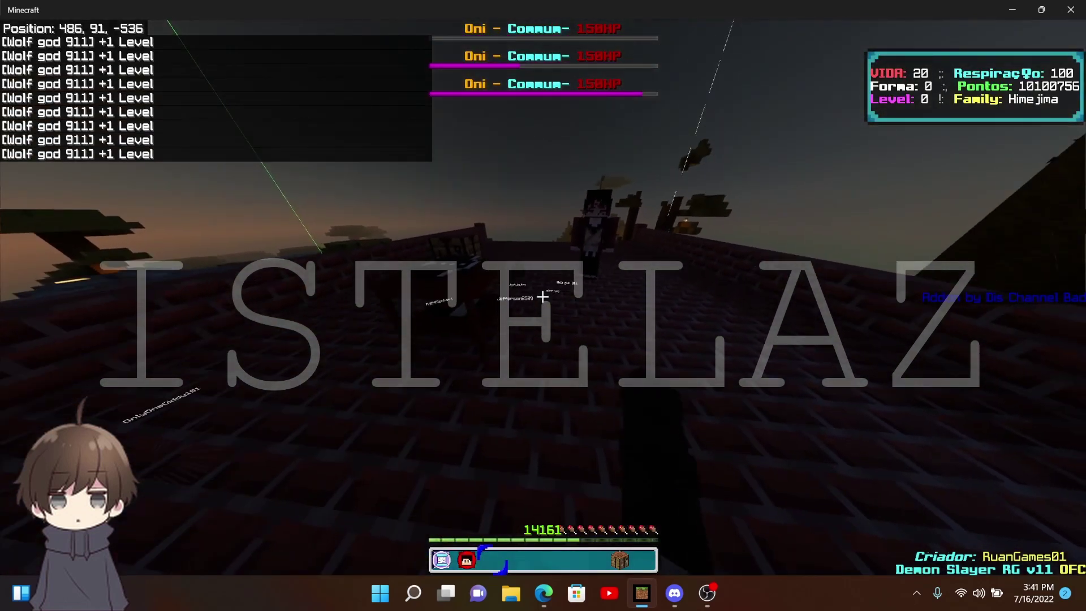
Search the creative inventory for 'nich' and place Nichirin Yoriichi in the hotbar
key("e")
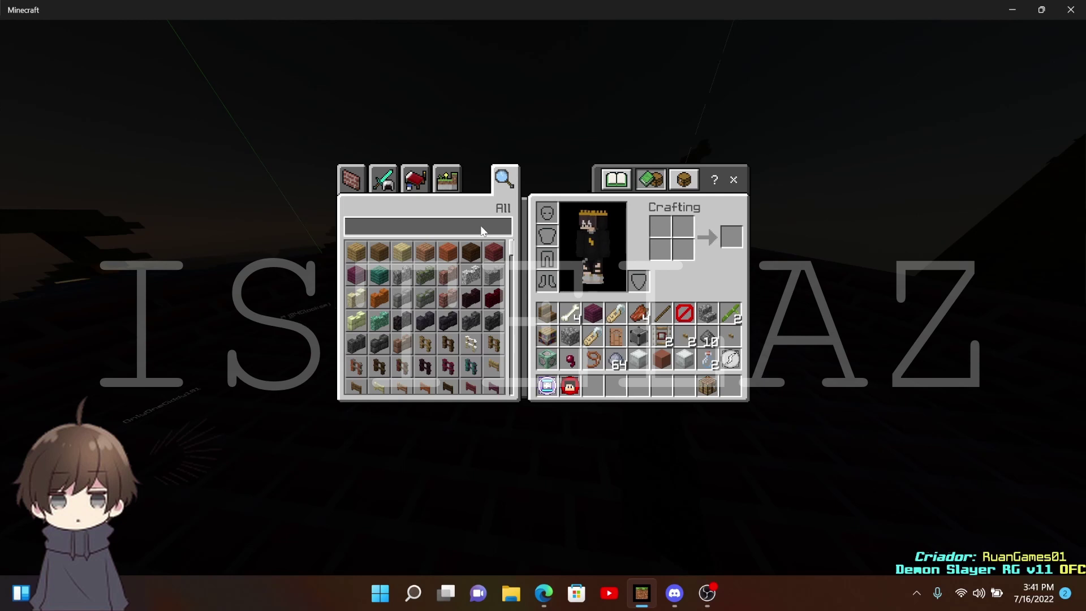
left_click(467, 224)
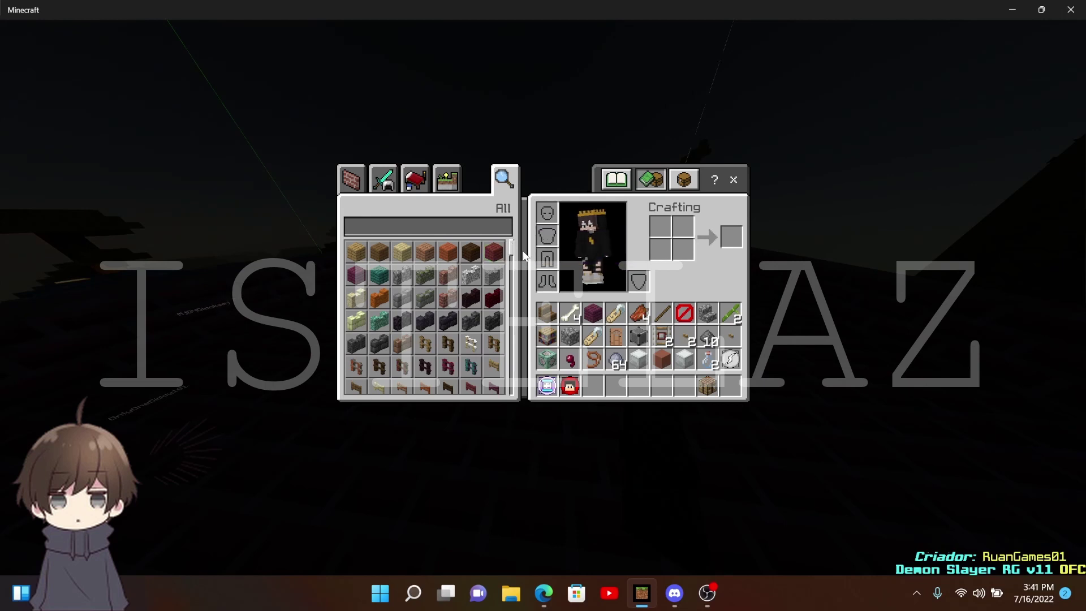
left_click(462, 224)
type("nich")
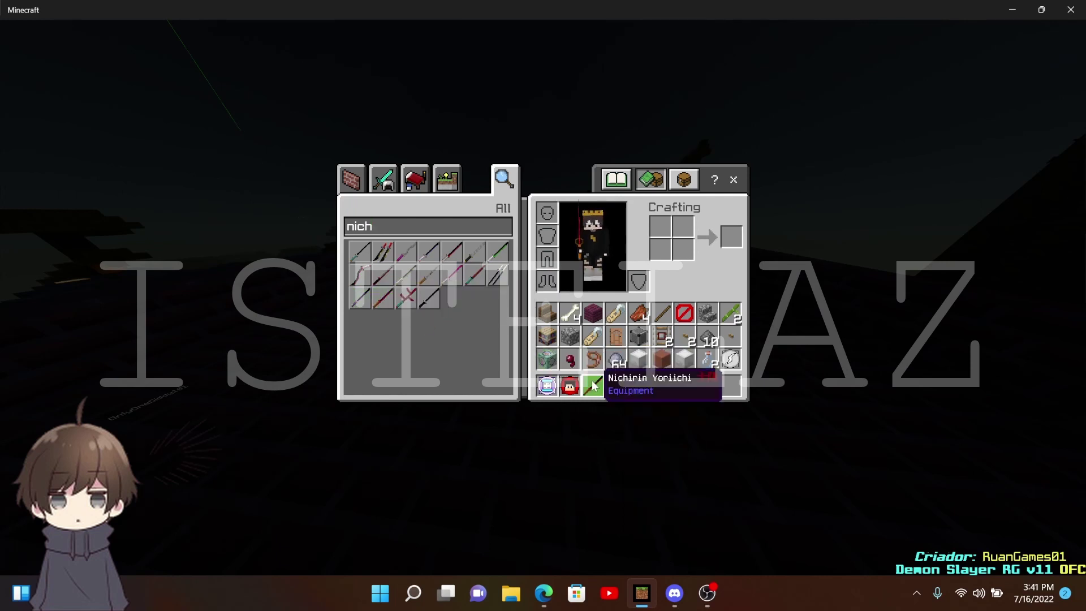
Try a breathing form with the Yoriichi sword, check the chat message, and run /gamemode s
key("e")
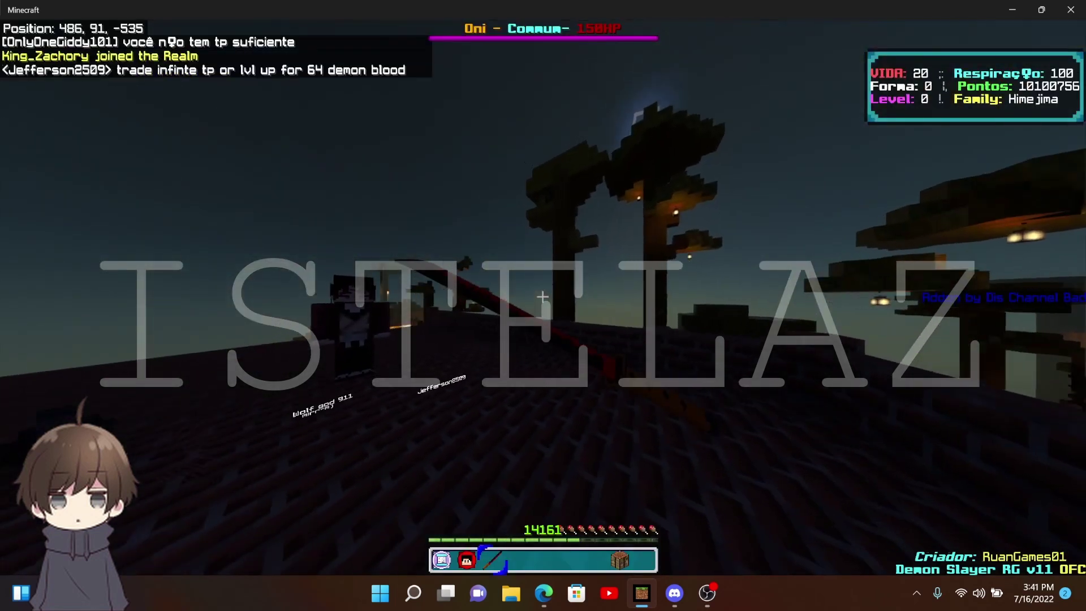
right_click(543, 297)
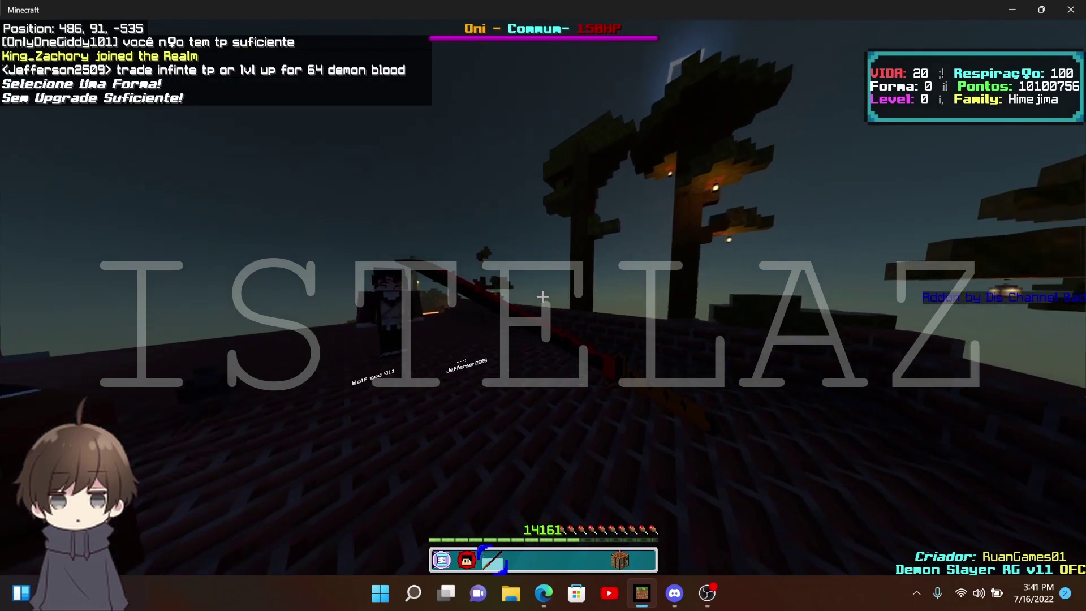
key("t")
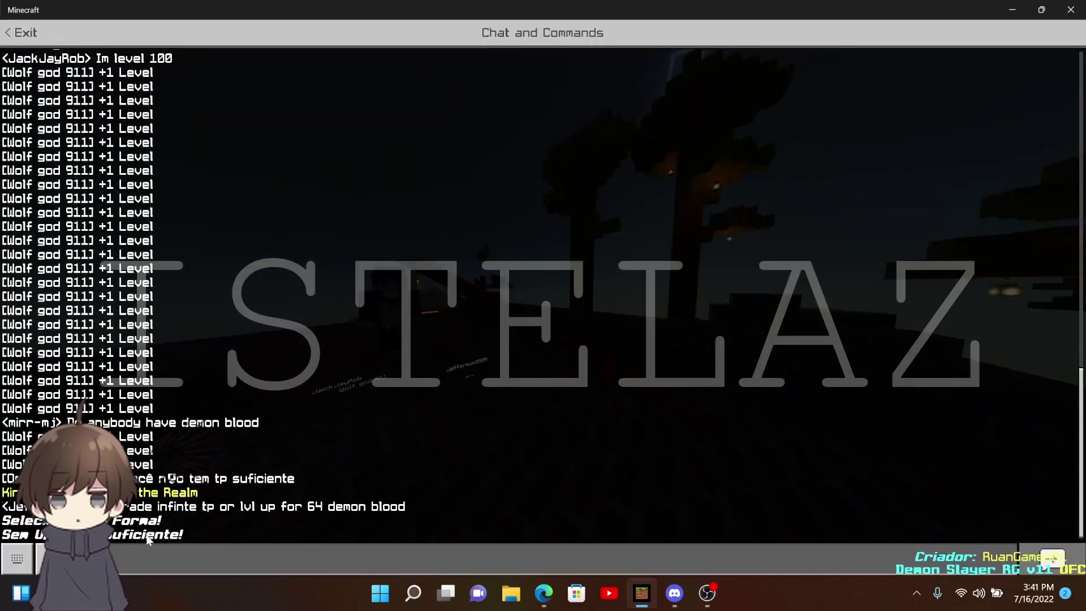
key("Escape")
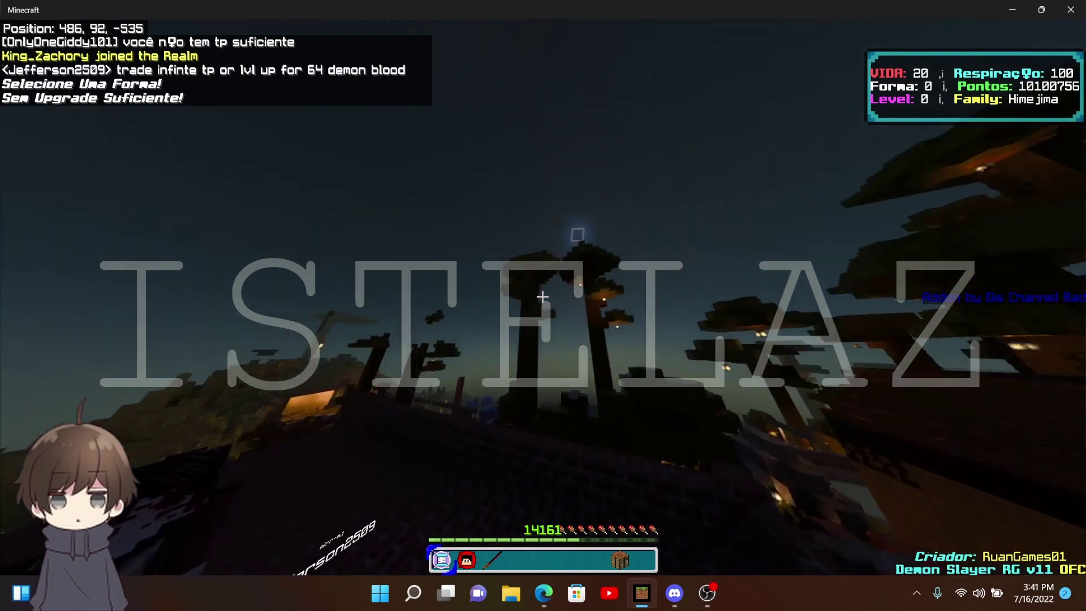
key("slash")
type("gamemode s")
key("Return")
Buy two + Upgrade purchases under PERFIL > RESPIRACAO, bringing Pontos to 10100556
right_click(542, 296)
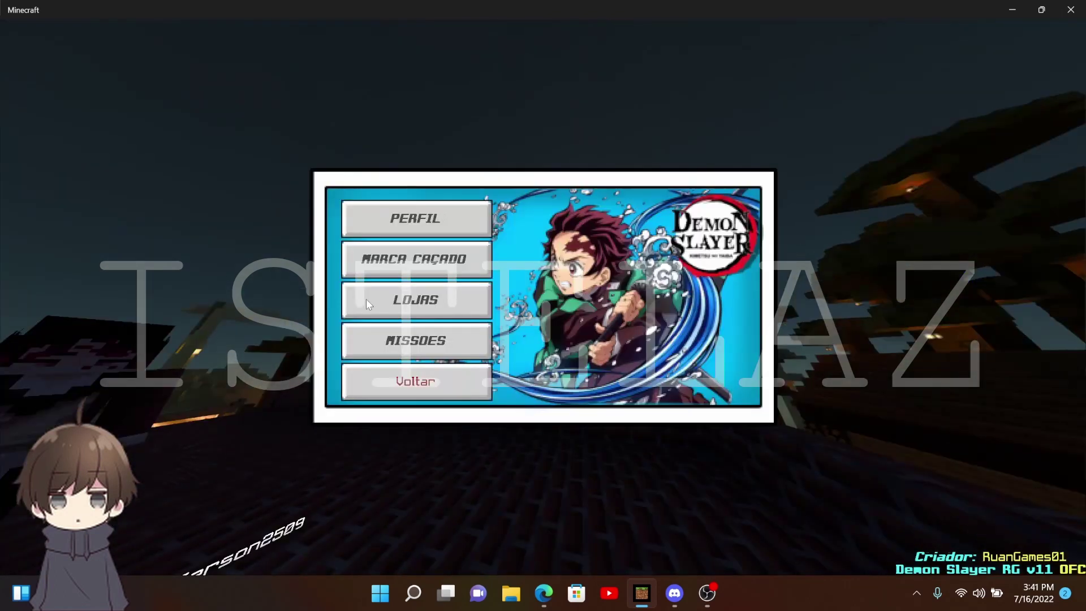
left_click(438, 232)
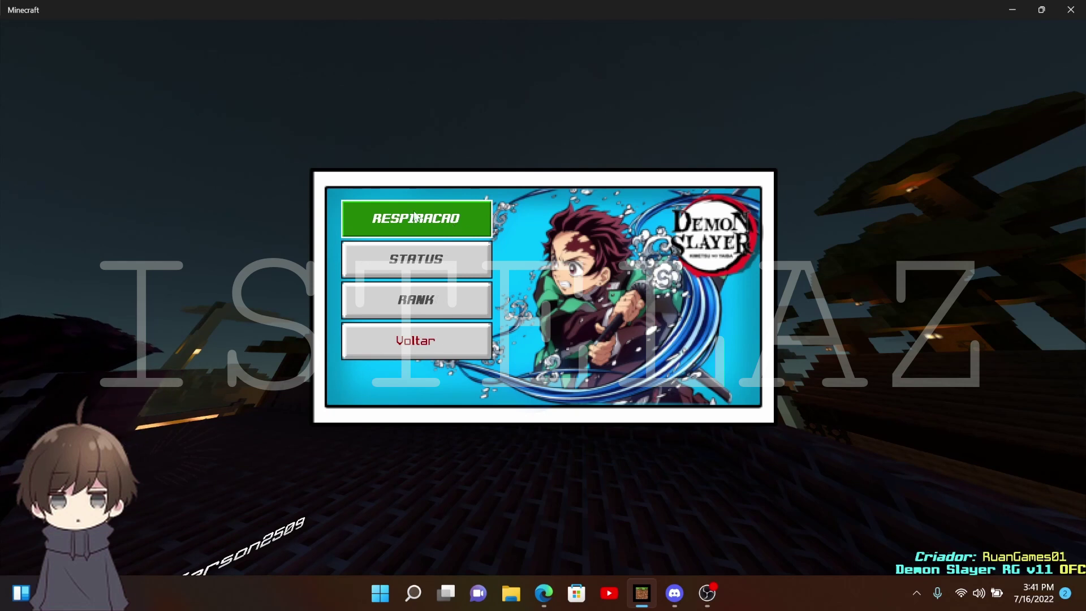
left_click(421, 216)
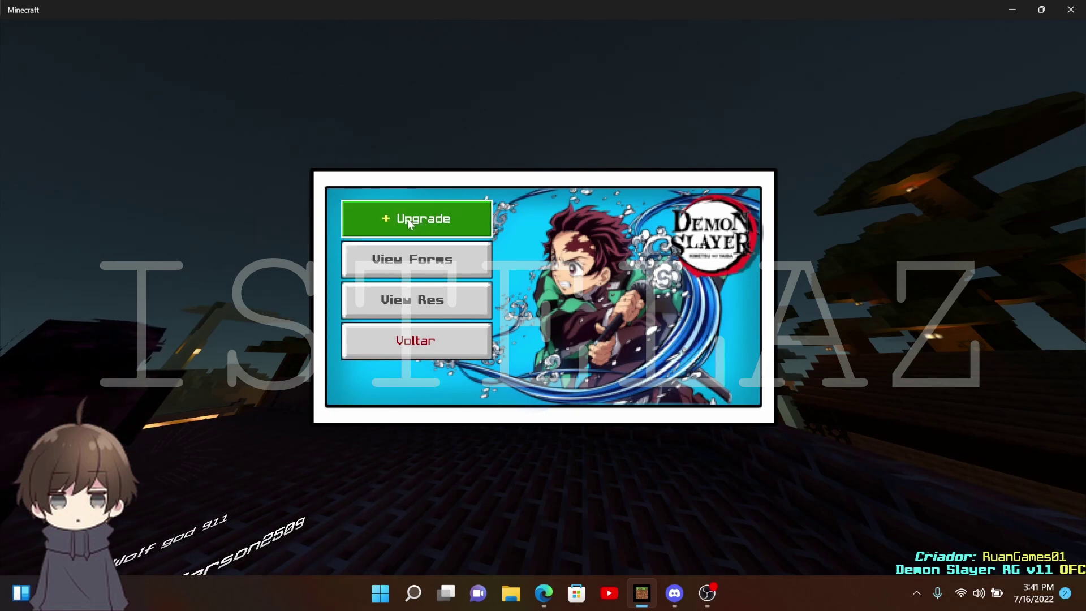
left_click(410, 222)
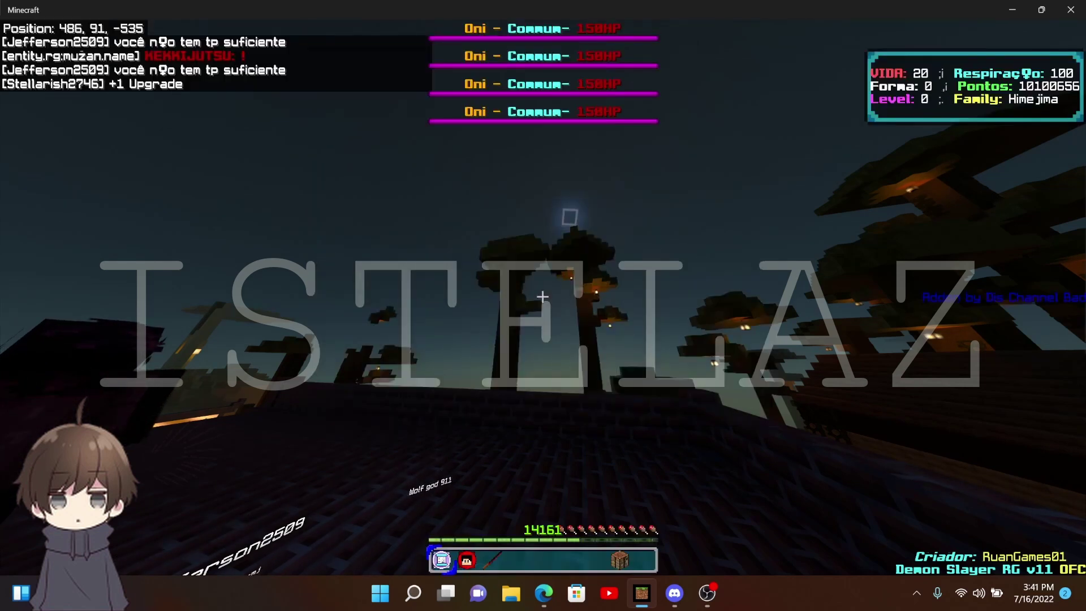
right_click(542, 296)
left_click(416, 218)
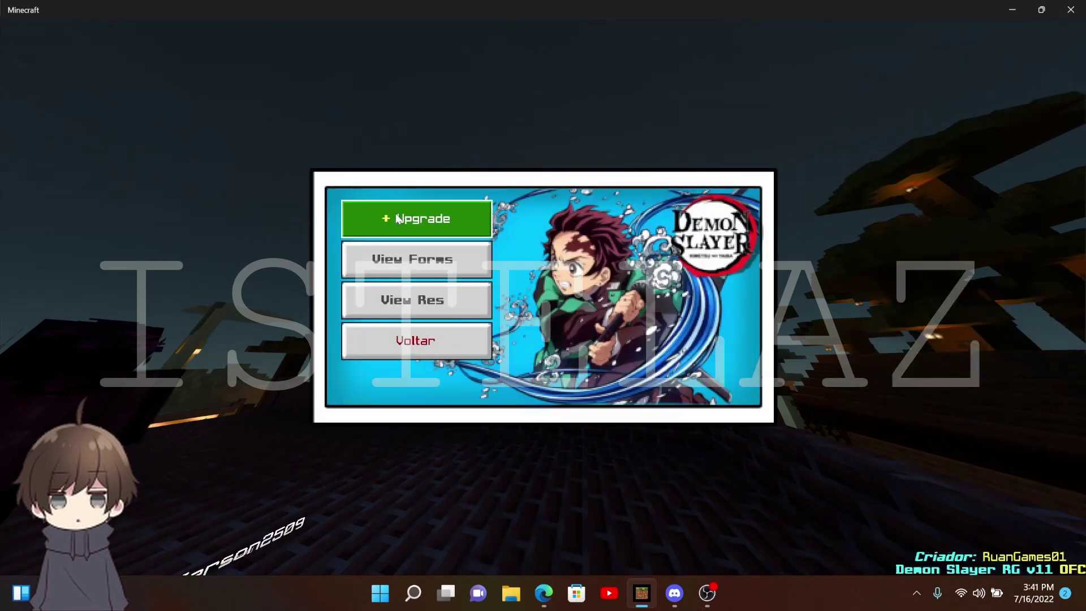
left_click(467, 218)
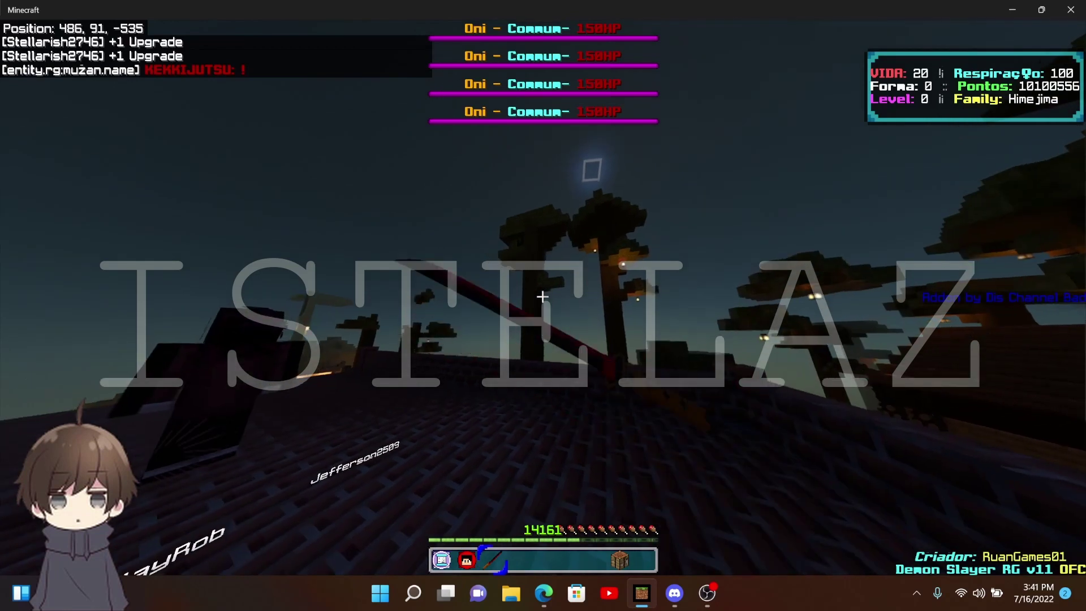
Cycle between Forma 1 and Forma 2 and cast a flame breathing form at the Oni
key("1")
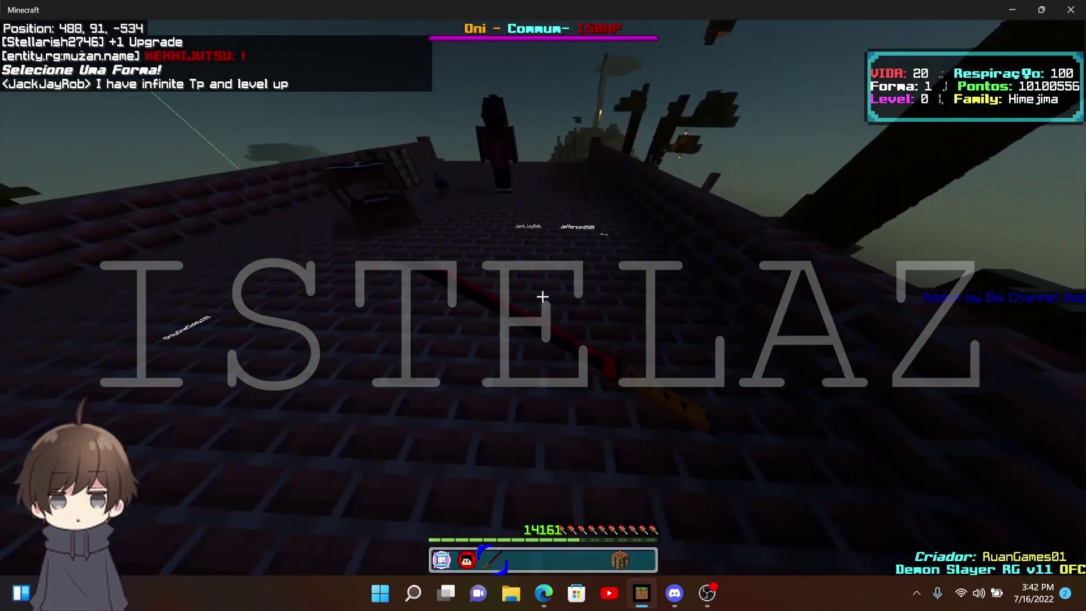
key("2")
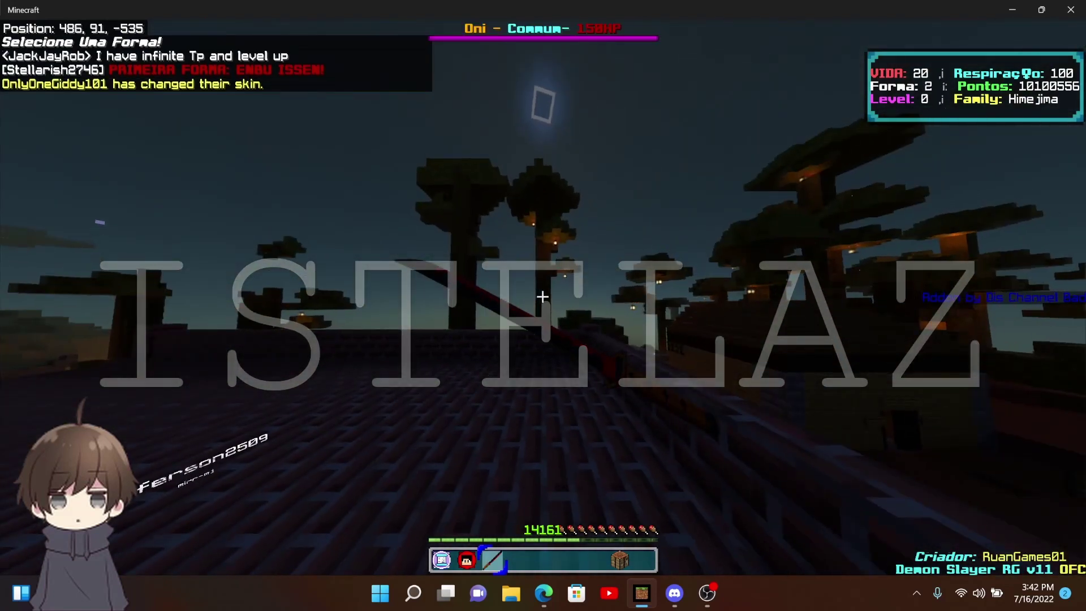
right_click(543, 296)
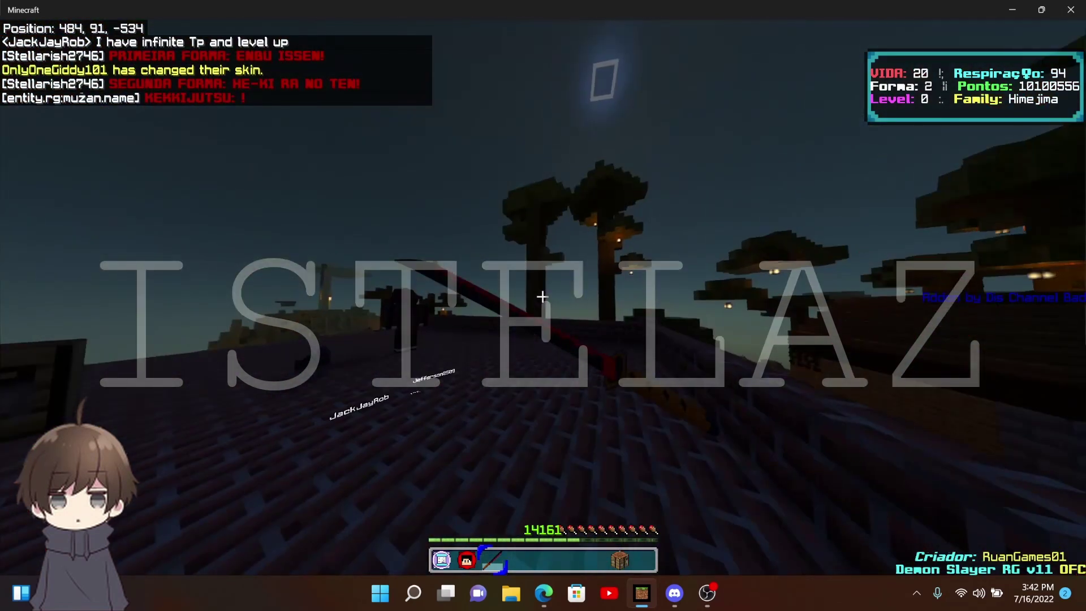
key("w")
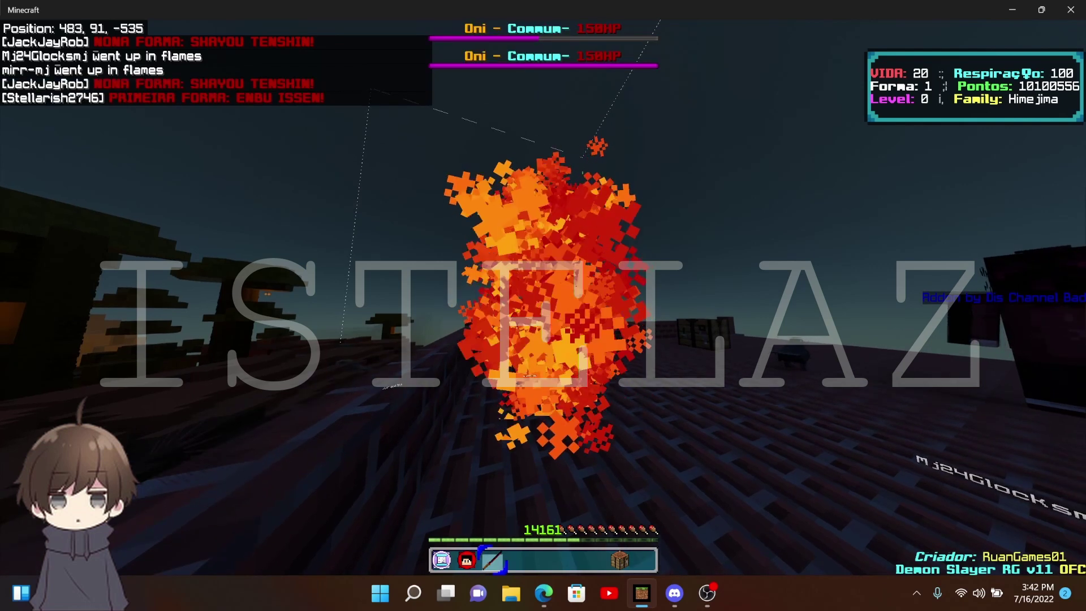
Buy one more breathing upgrade from the add-on menu's profile section
right_click(543, 305)
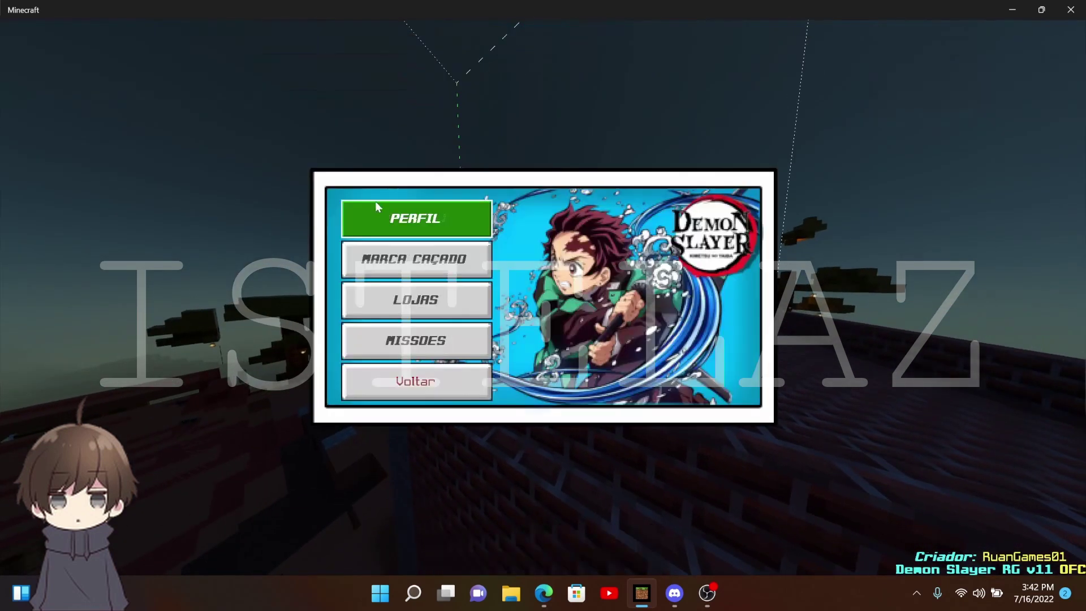
left_click(388, 219)
left_click(388, 215)
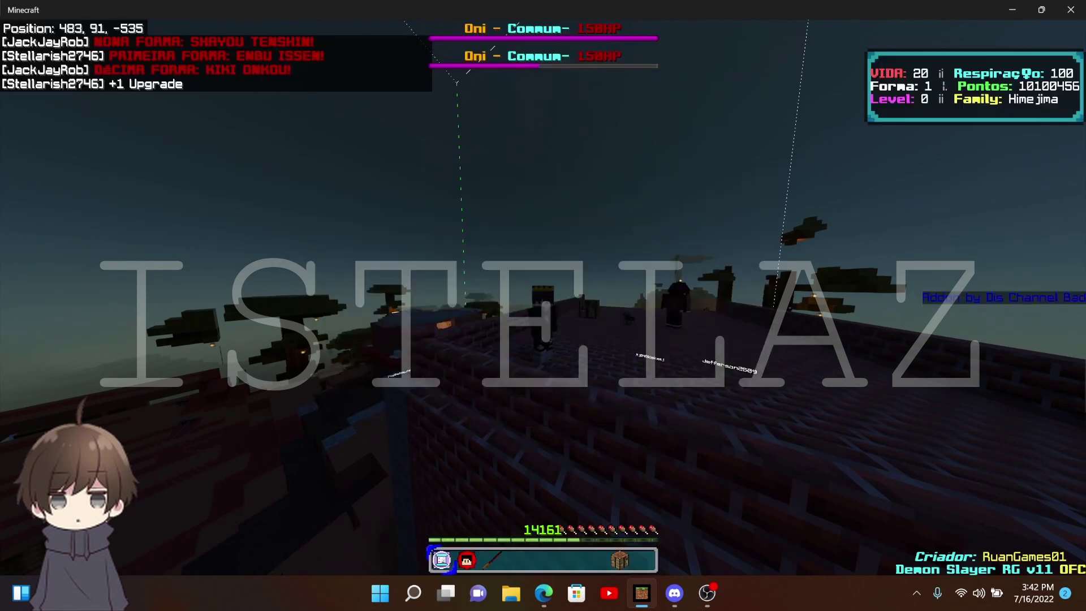
Confirm three breathing forms are now unlocked in the breathing section
right_click(543, 306)
left_click(393, 214)
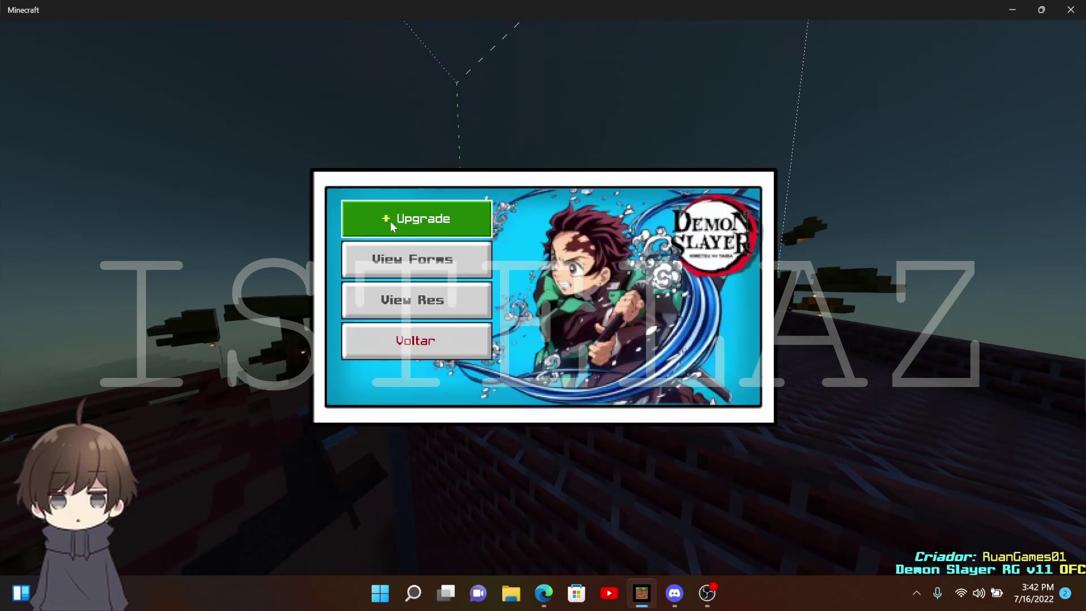
left_click(415, 268)
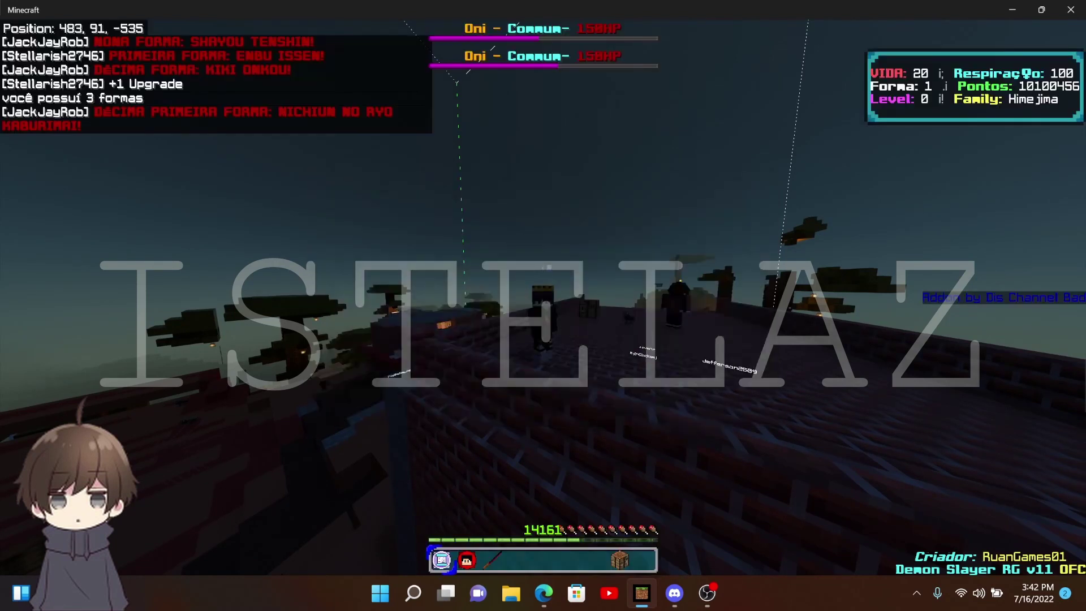
key("t")
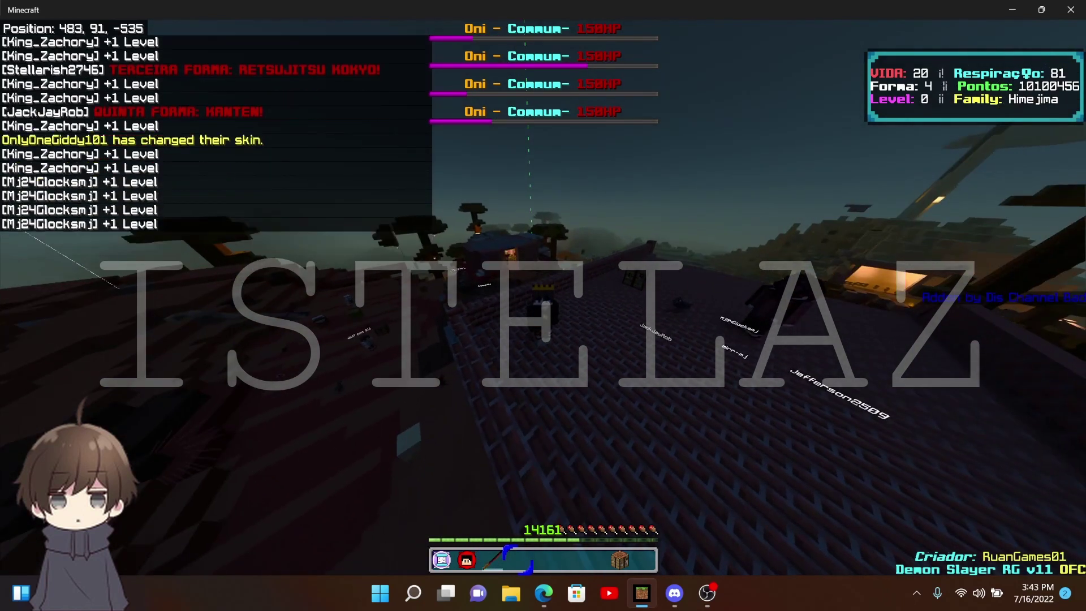
Run /time set day in chat after abandoning a game mode command
key("slash")
type("gamemode")
key("Escape")
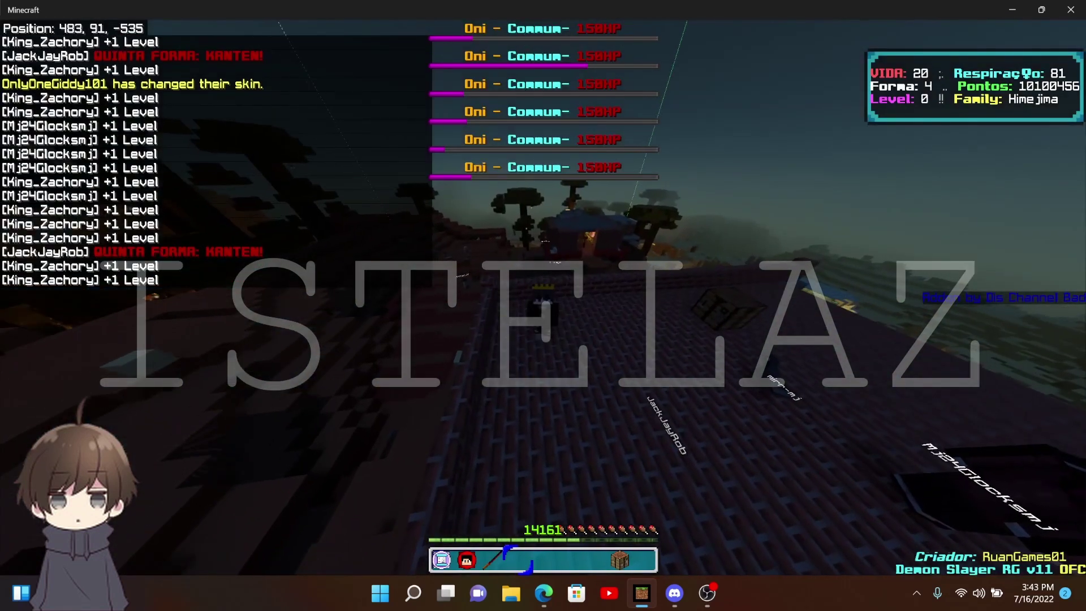
key("slash")
type("gamem")
key("BackSpace")
key("BackSpace")
type("time se")
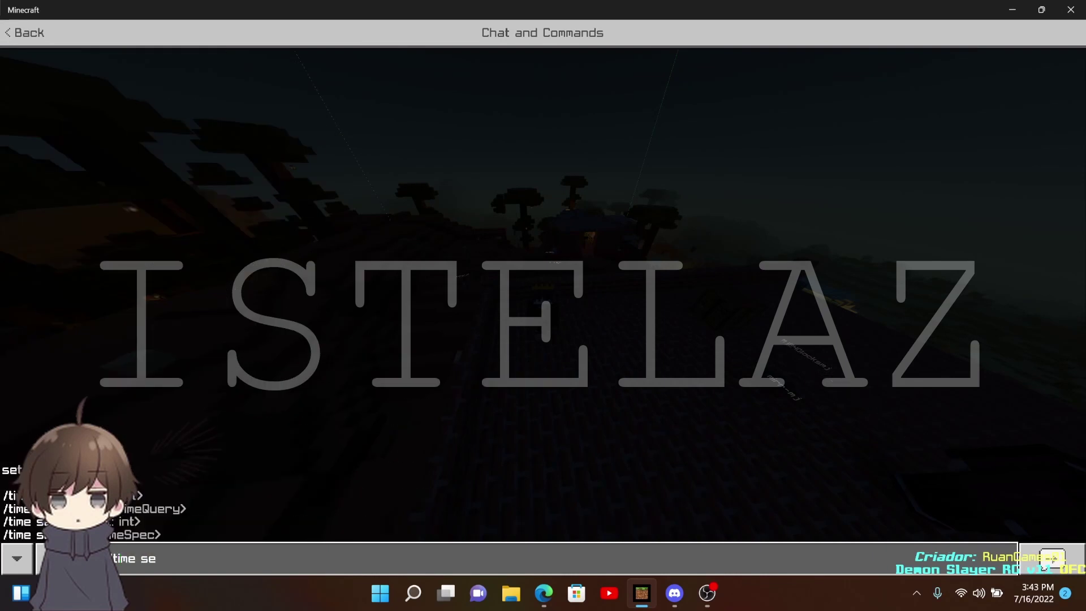
type("ay")
key("Return")
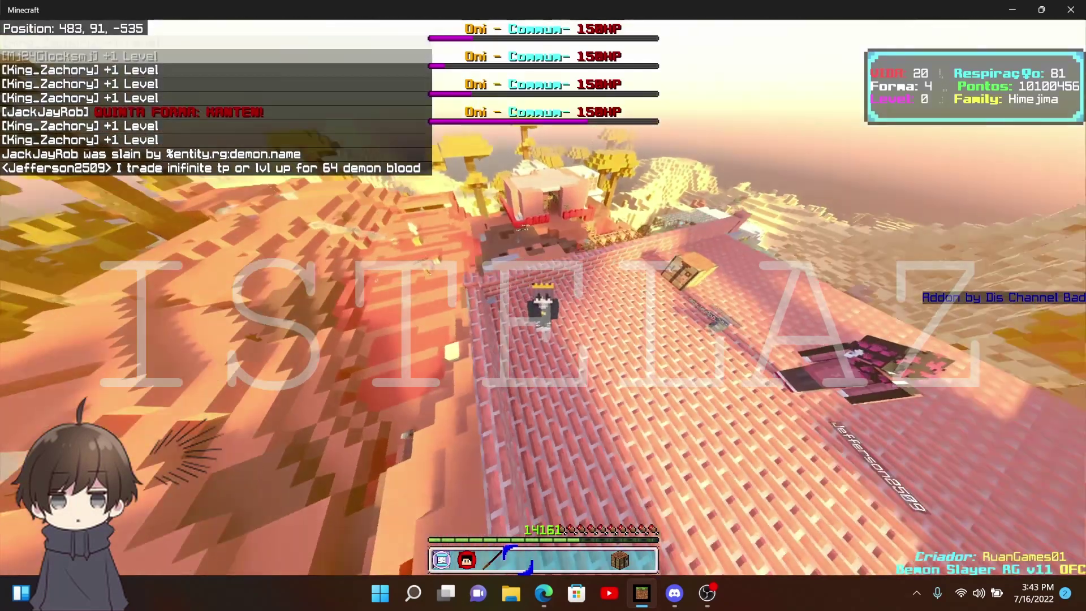